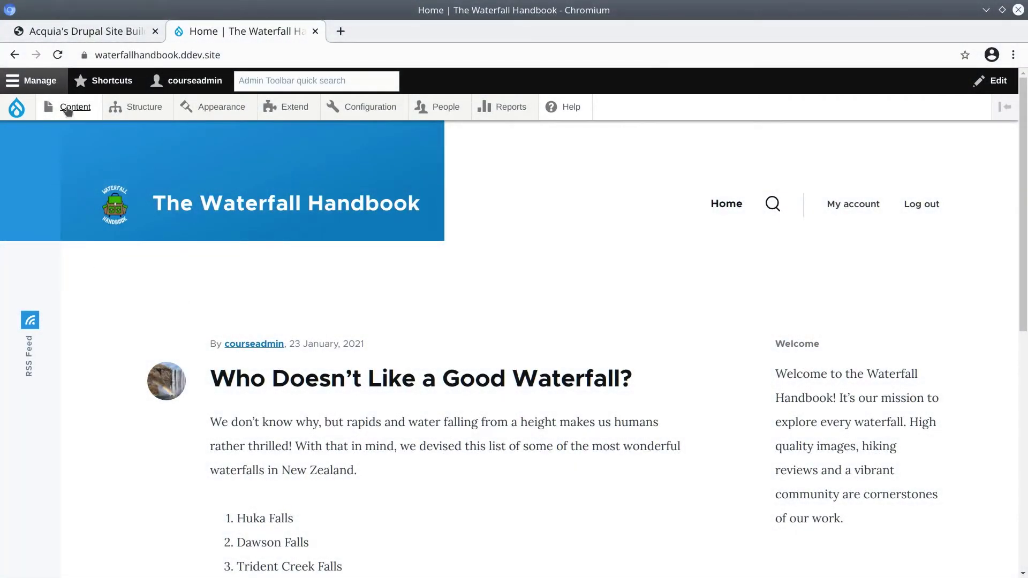
Browse the Add content list, noting the Article type, then return to the front page.
mouse_move(68, 111)
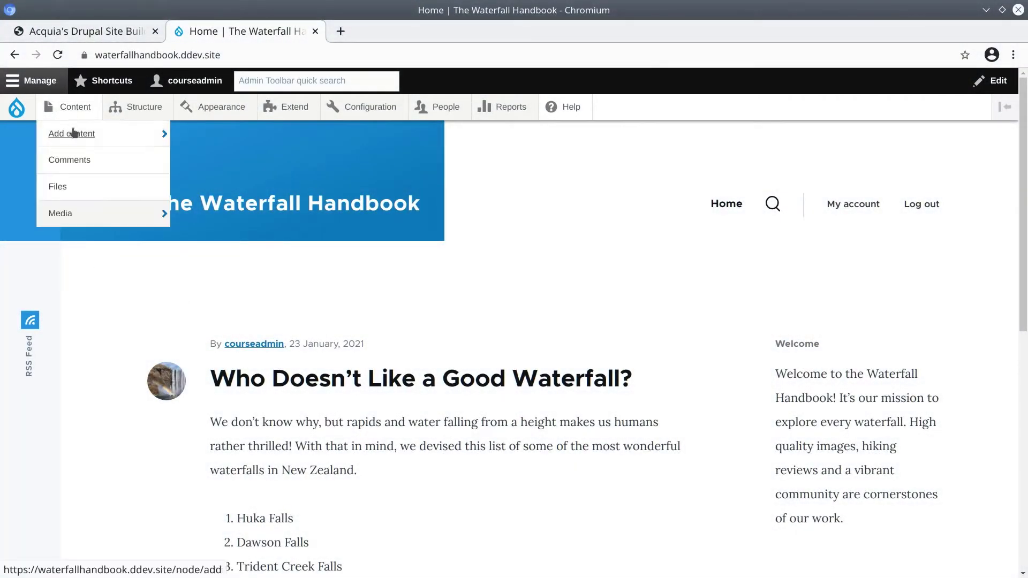
click(74, 132)
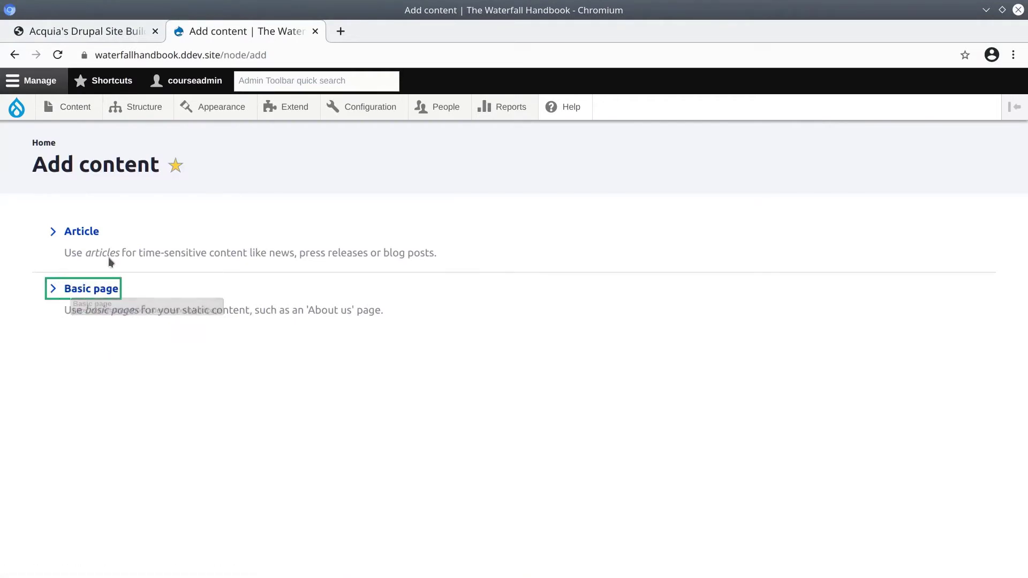
click(85, 233)
drag(87, 234, 91, 228)
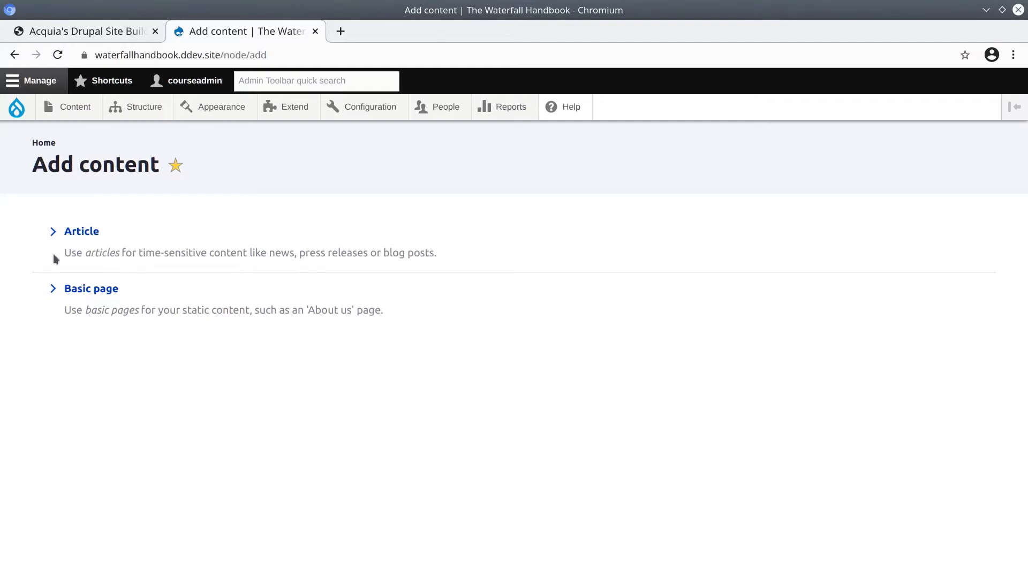
click(44, 143)
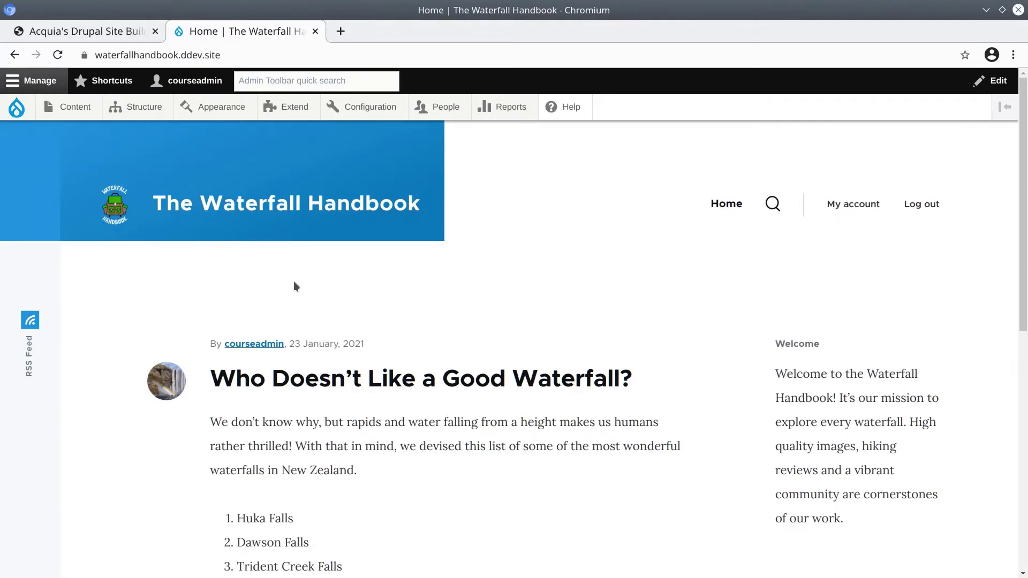
scroll(301, 316, down, 1)
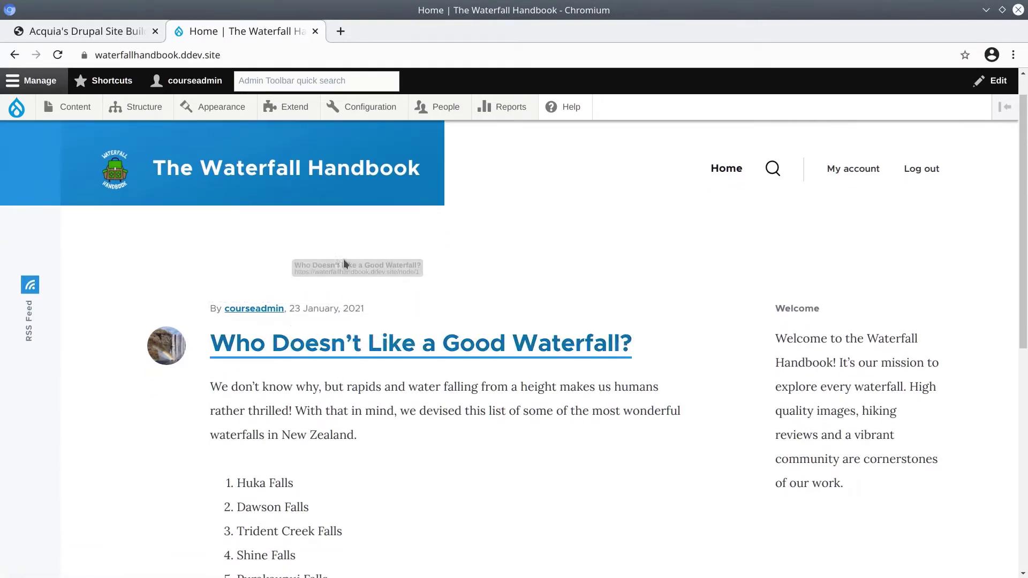
scroll(267, 273, up, 1)
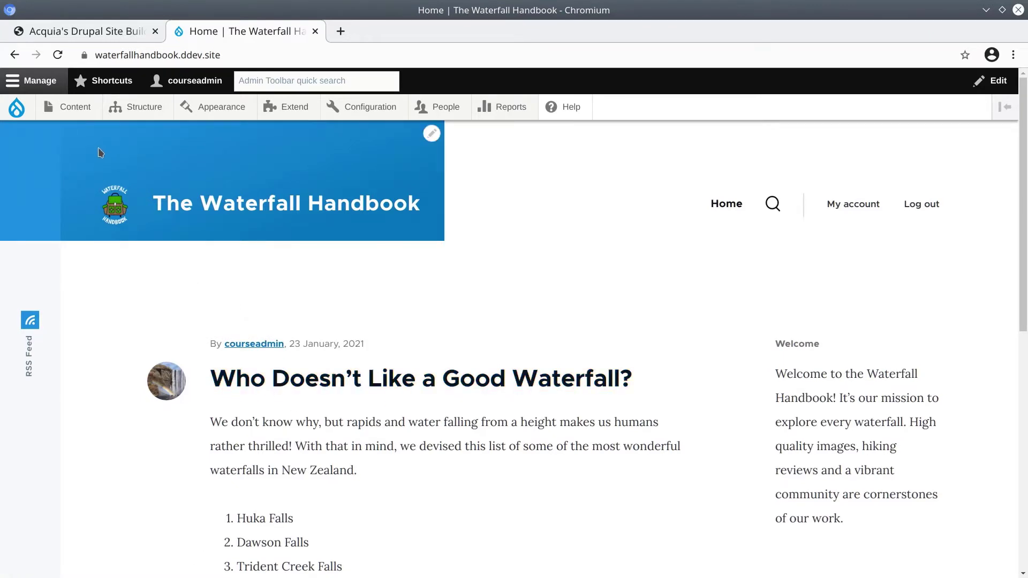
Open the Create Basic page form via Content > Add content > Basic page.
mouse_move(73, 109)
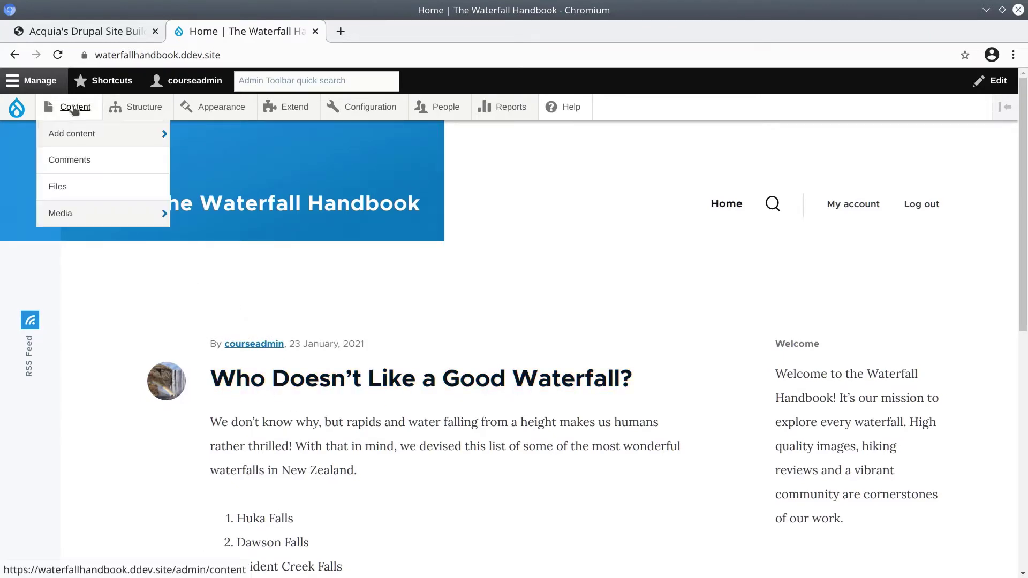
mouse_move(82, 141)
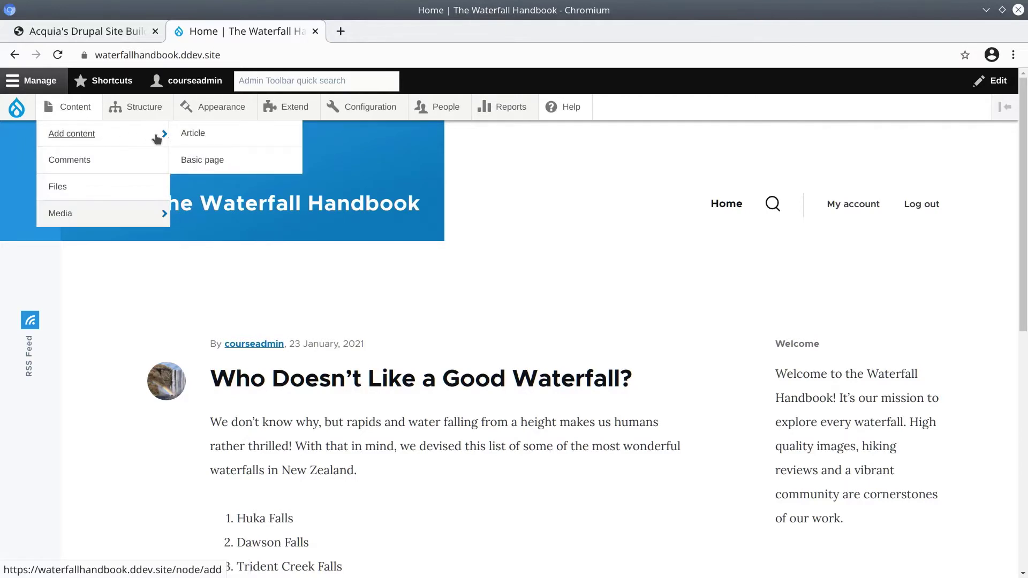
click(209, 165)
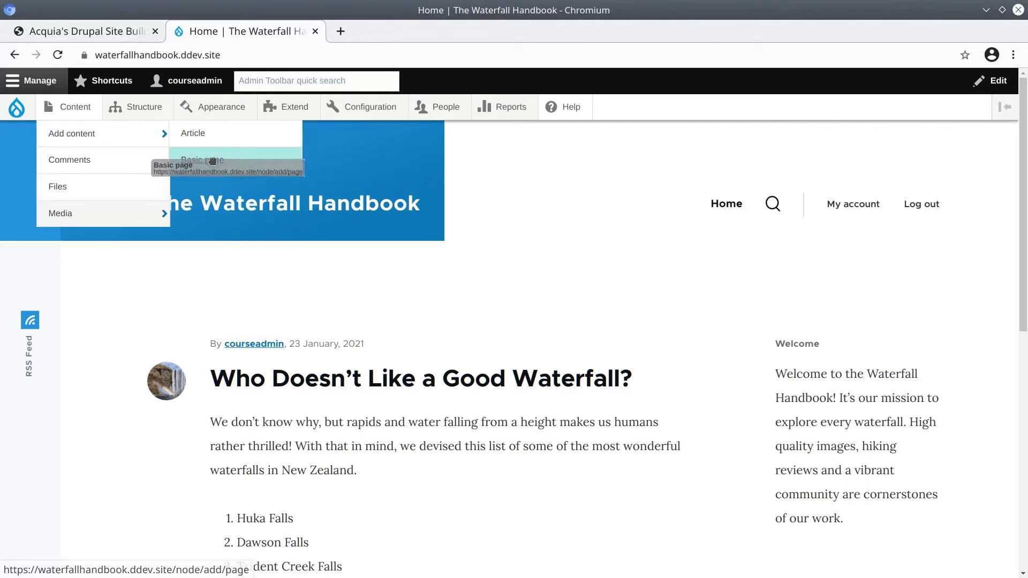
click(210, 162)
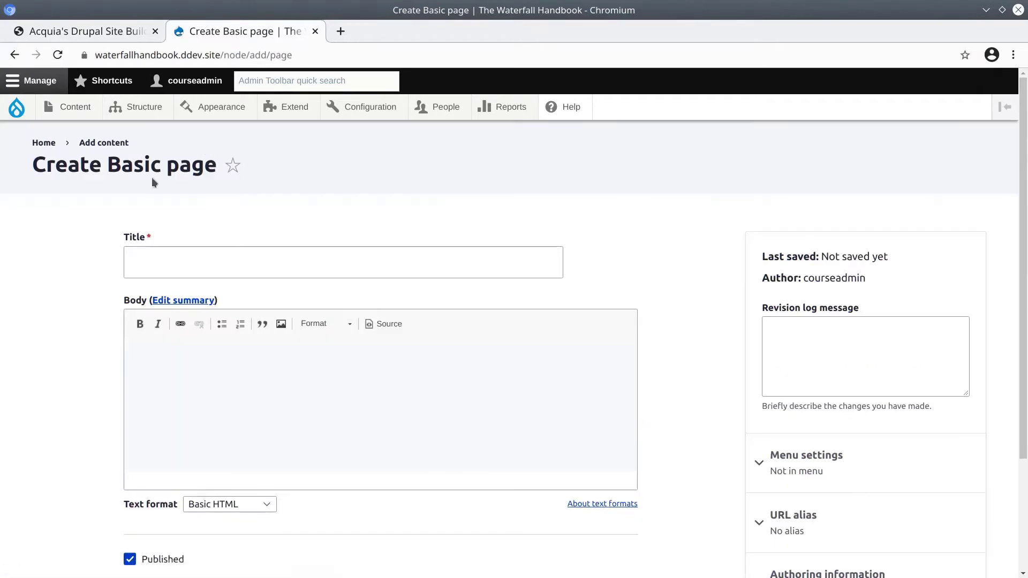
Point out the required Title field, the Body area and the Revision log message box.
scroll(99, 226, down, 2)
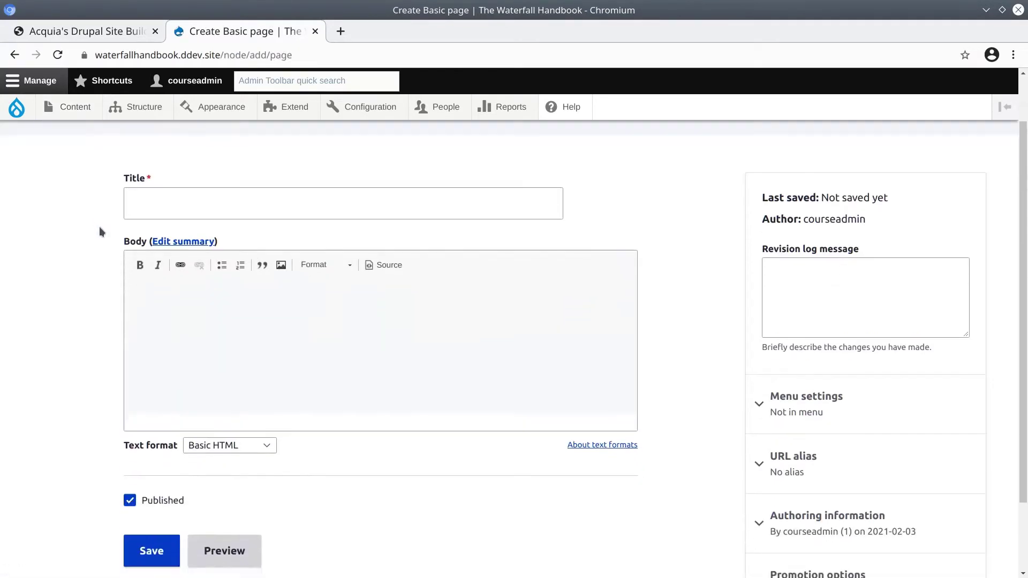
click(142, 196)
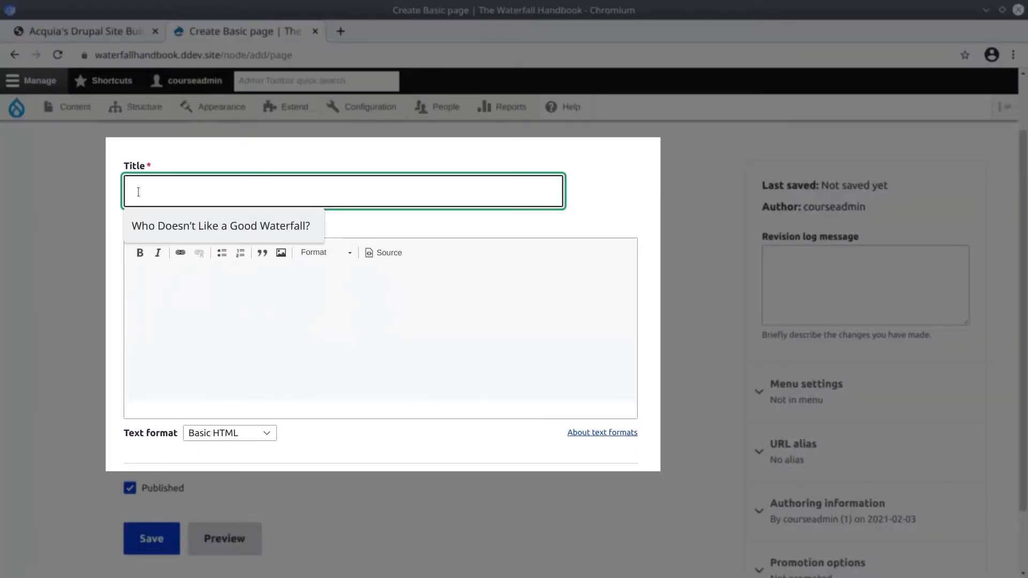
click(221, 301)
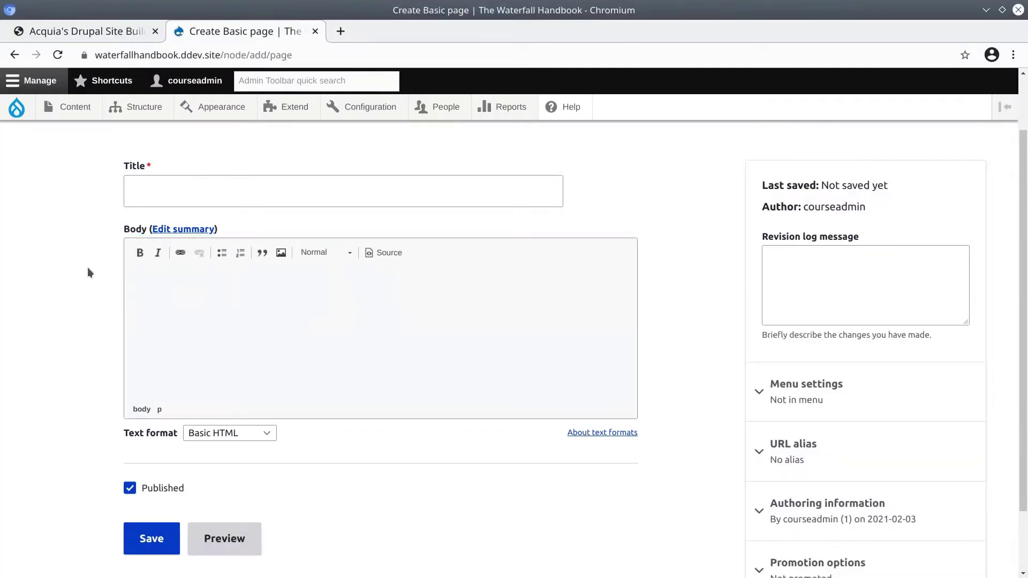
click(88, 268)
click(831, 301)
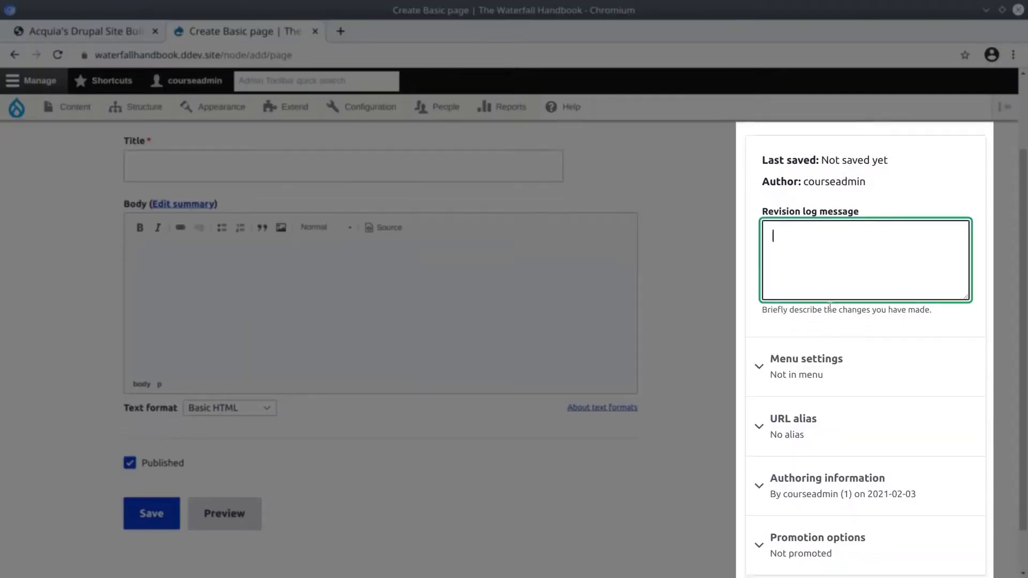
Expand and collapse the Menu settings, URL alias, Authoring information and Promotion options sections.
scroll(831, 309, down, 1)
click(809, 317)
click(809, 317)
click(804, 374)
click(803, 373)
click(812, 429)
click(811, 428)
click(819, 488)
click(819, 488)
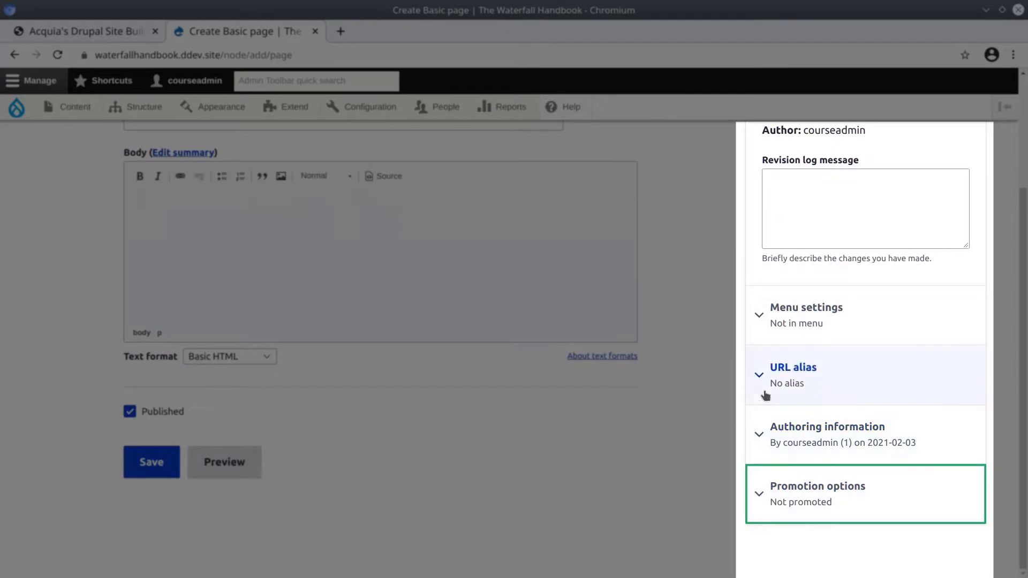
Scroll back to the top and place the cursor in the Title field.
scroll(746, 390, up, 1)
scroll(753, 389, down, 1)
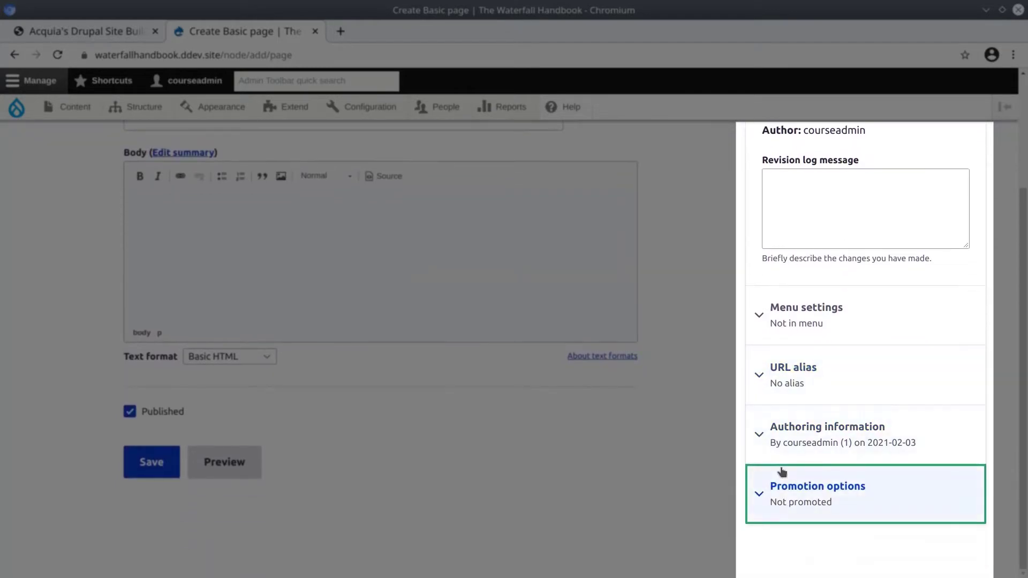
scroll(787, 451, up, 1)
scroll(787, 451, up, 1)
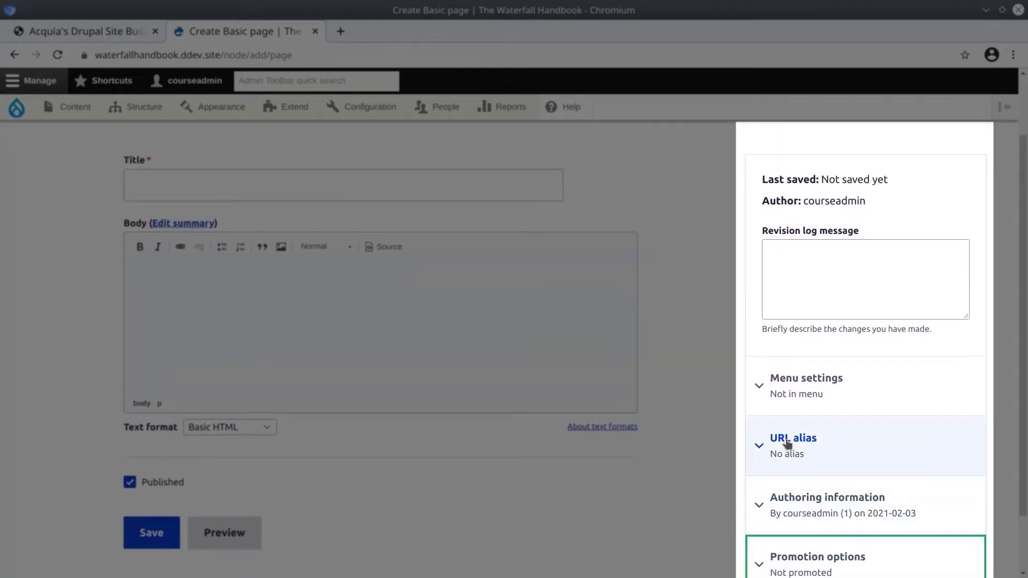
scroll(788, 444, up, 1)
scroll(779, 431, up, 1)
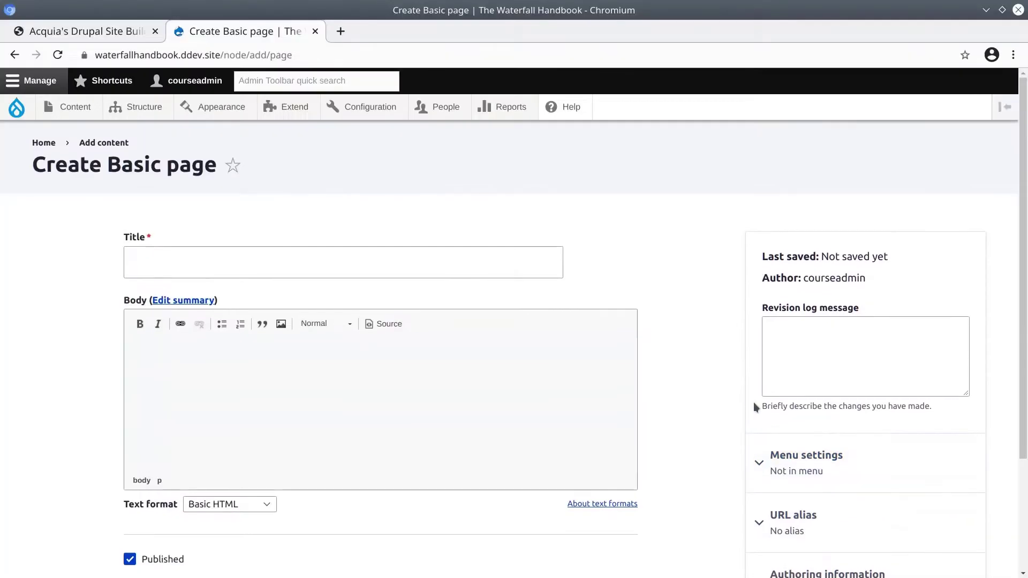
click(410, 275)
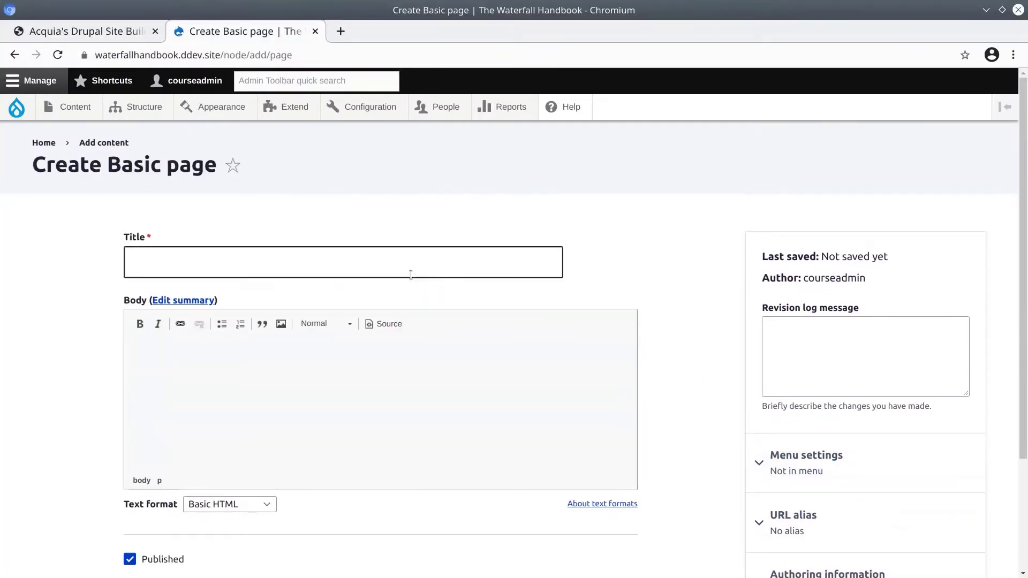
click(180, 266)
click(69, 31)
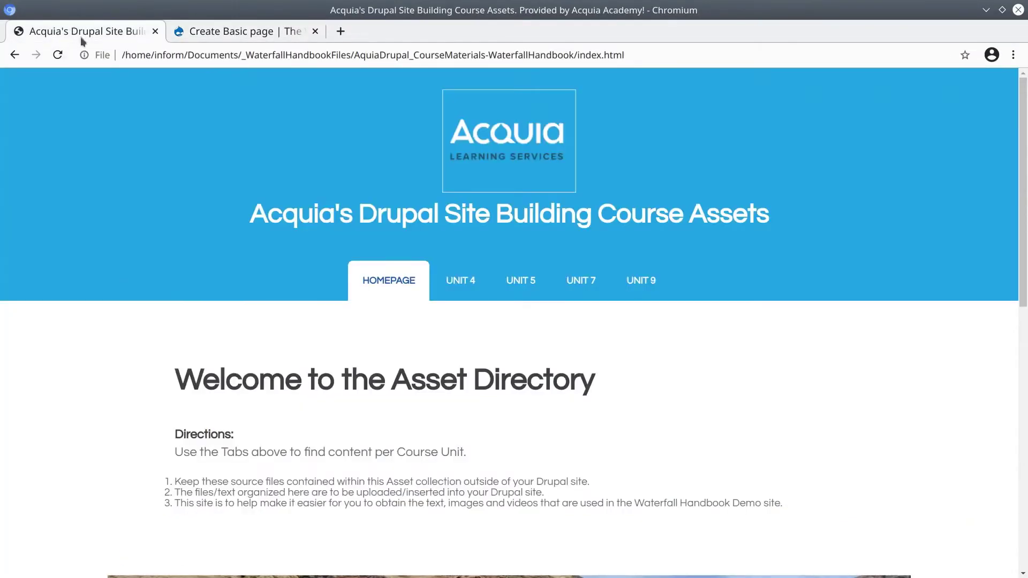
click(530, 286)
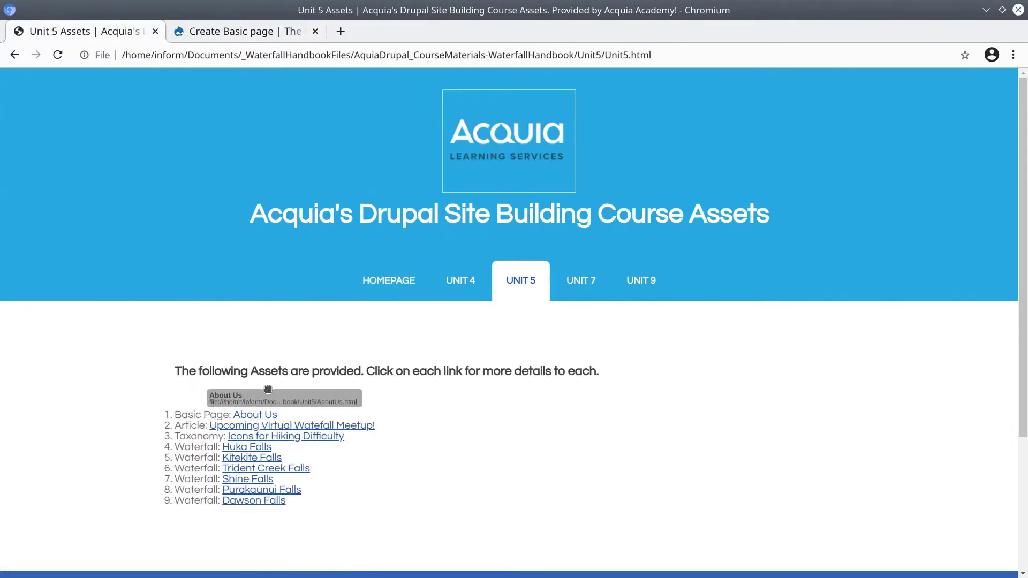
click(257, 416)
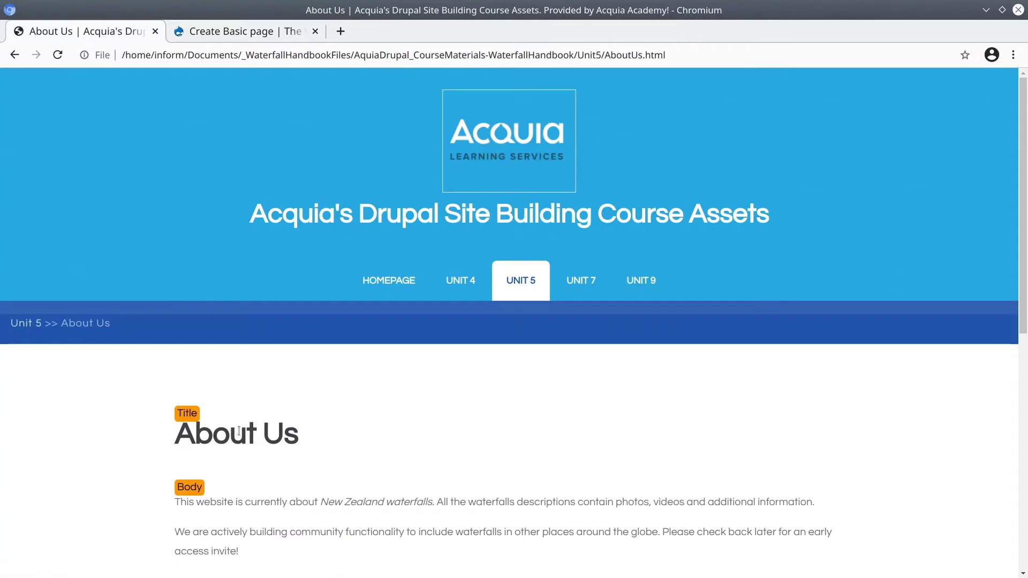
triple_click(218, 436)
click(218, 435)
triple_click(218, 435)
right_click(218, 435)
click(246, 447)
click(241, 31)
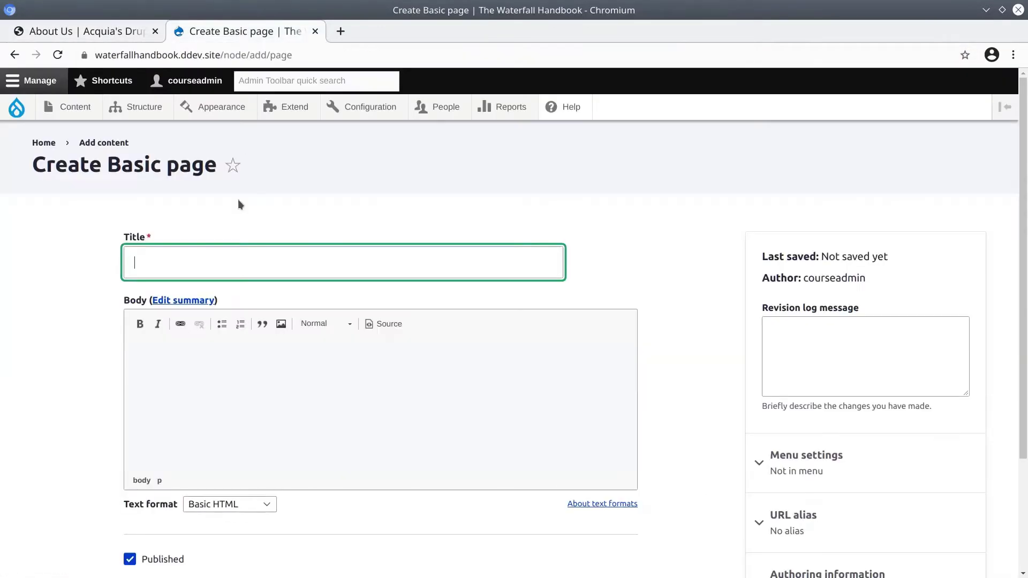
right_click(218, 264)
click(243, 365)
click(108, 33)
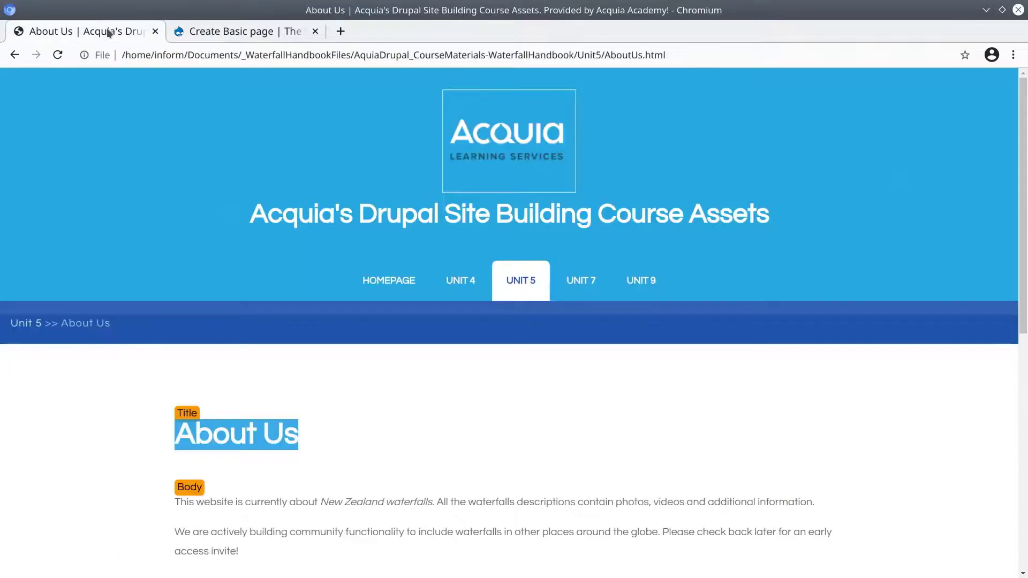
scroll(248, 429, down, 3)
drag(262, 496, 173, 434)
key(ctrl+c)
click(264, 31)
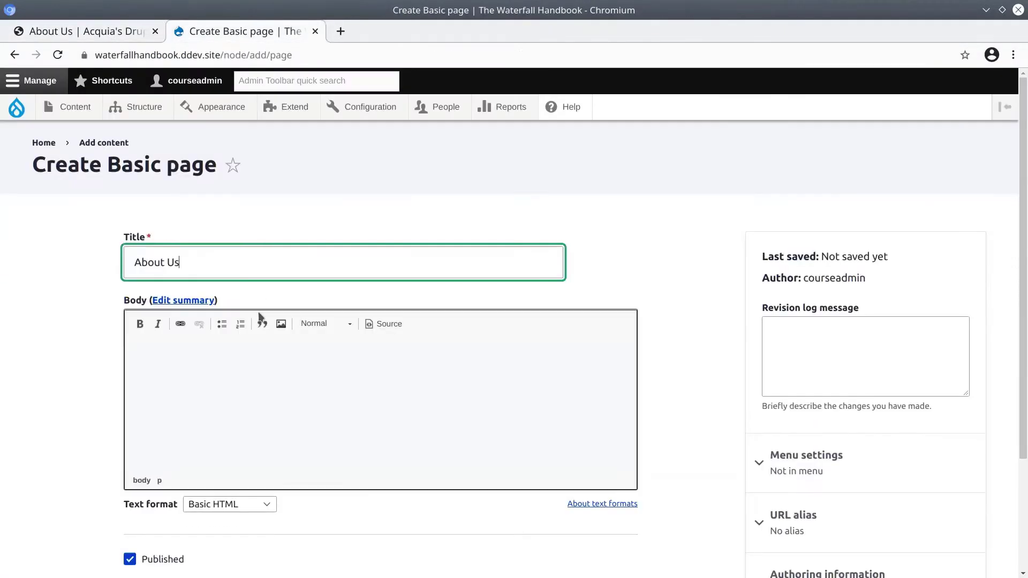
click(211, 391)
key(ctrl+v)
scroll(68, 357, down, 1)
scroll(68, 358, down, 1)
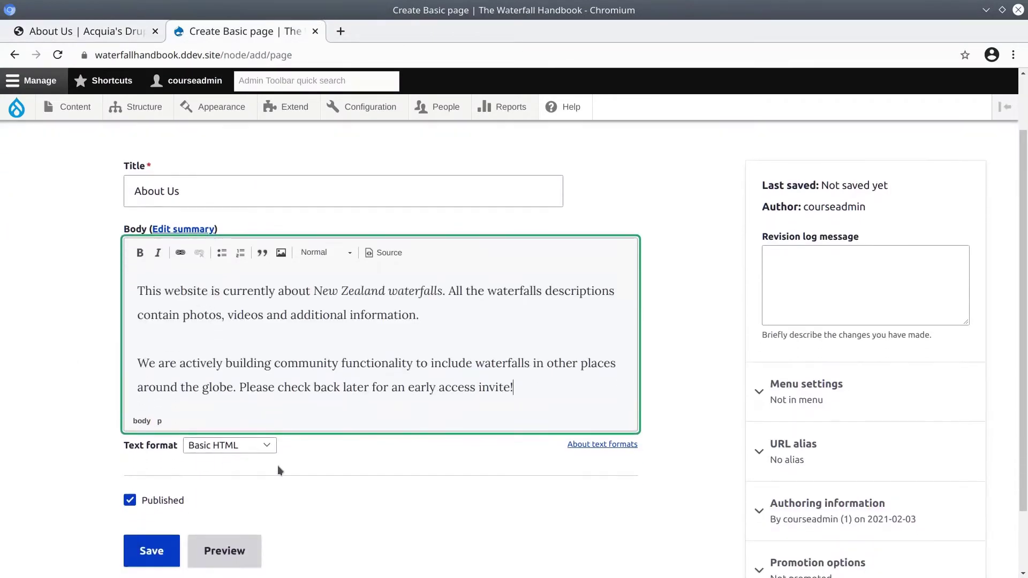
click(272, 449)
click(274, 449)
click(416, 471)
click(600, 448)
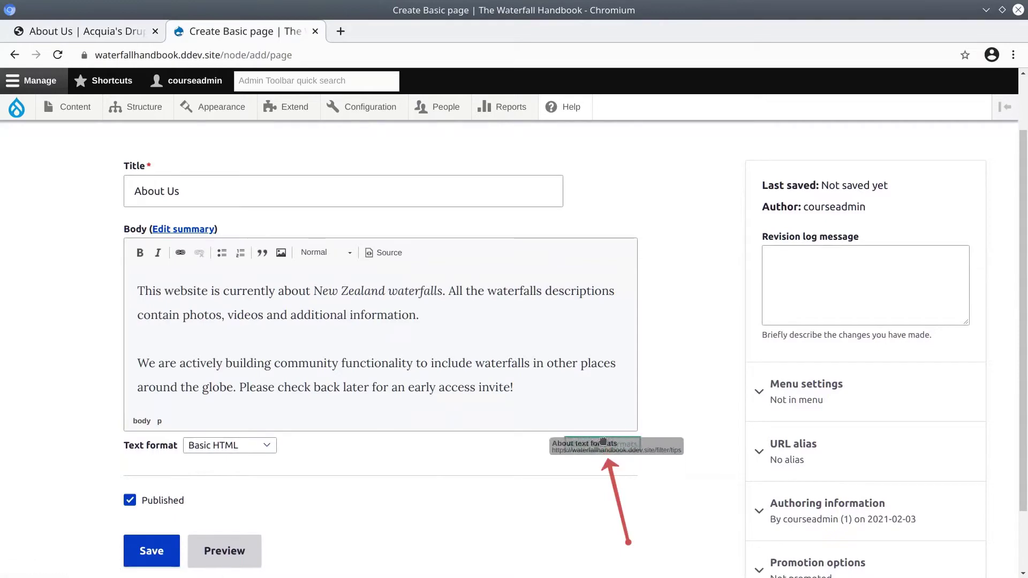
click(600, 446)
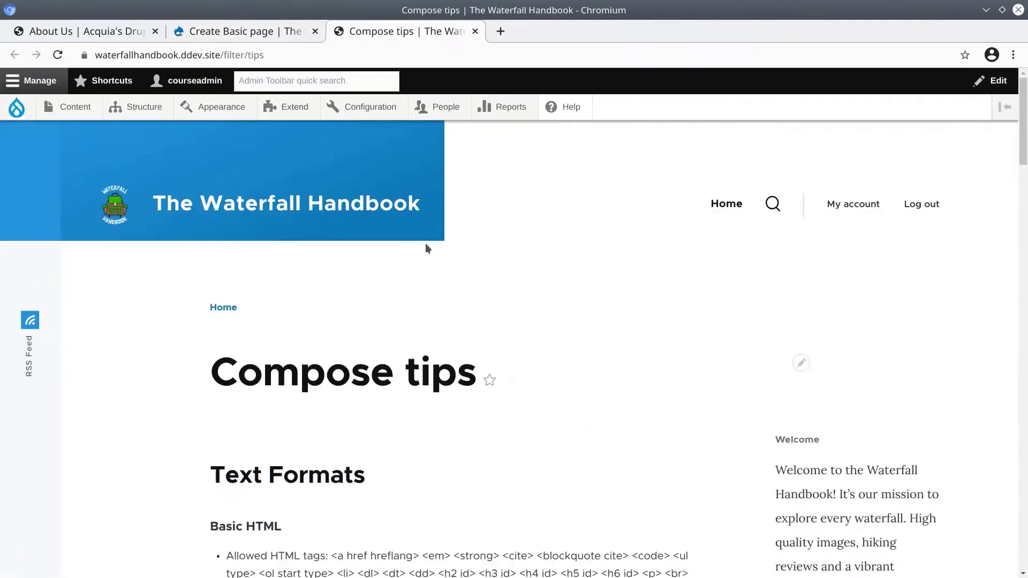
scroll(362, 356, down, 8)
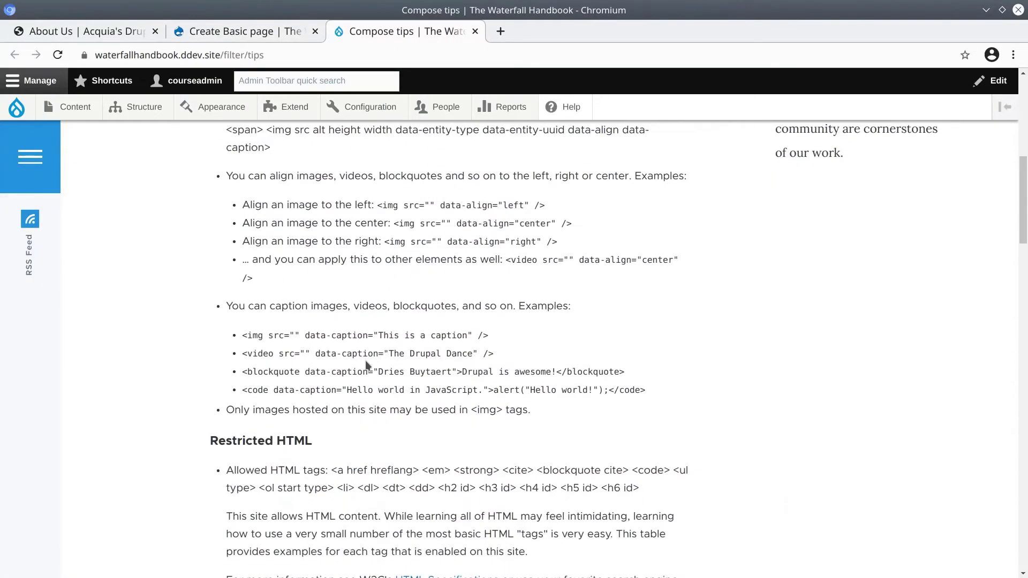
scroll(368, 365, up, 3)
scroll(367, 364, up, 5)
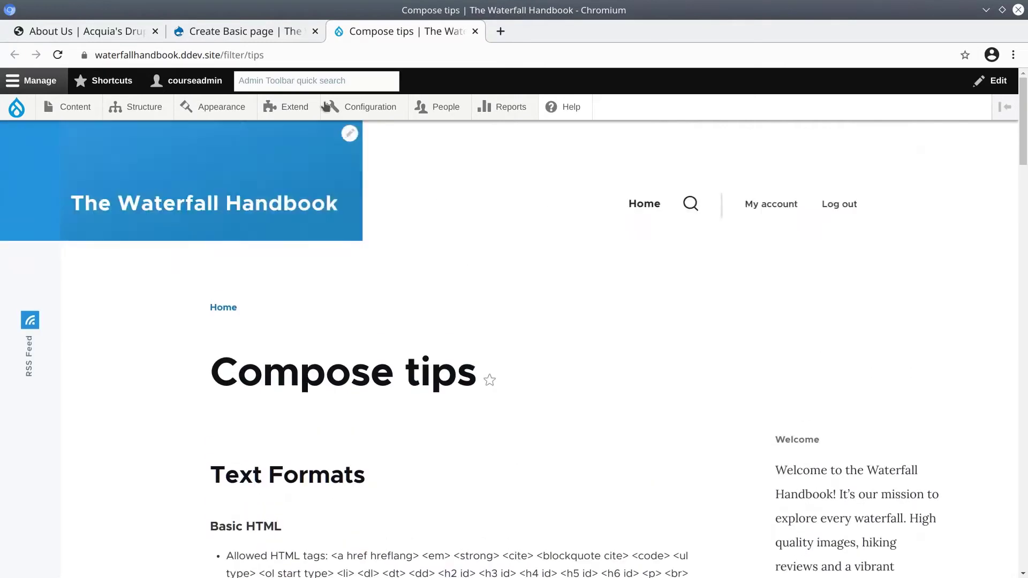
click(475, 32)
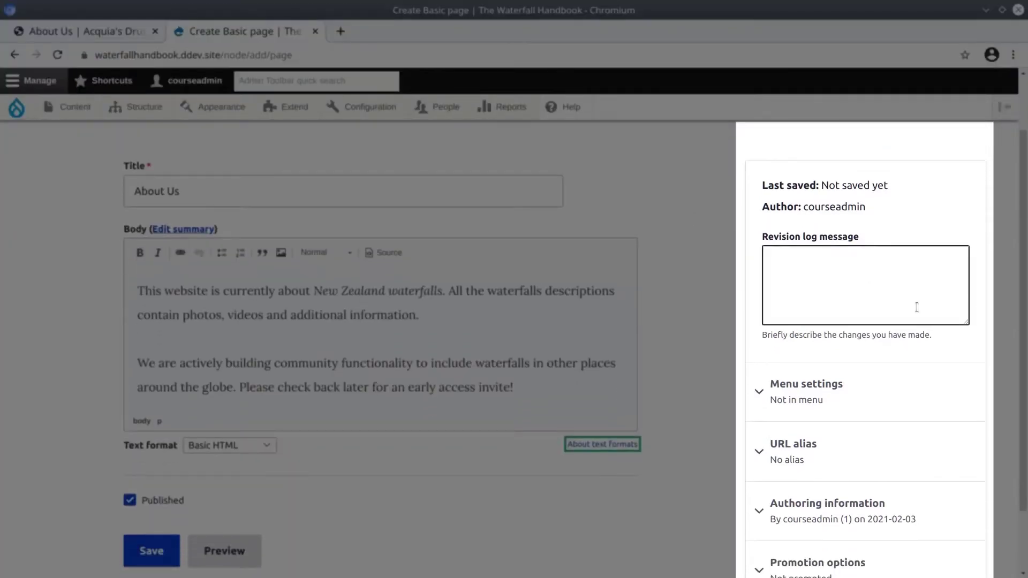
Briefly expand and collapse the Menu settings section.
scroll(818, 266, down, 2)
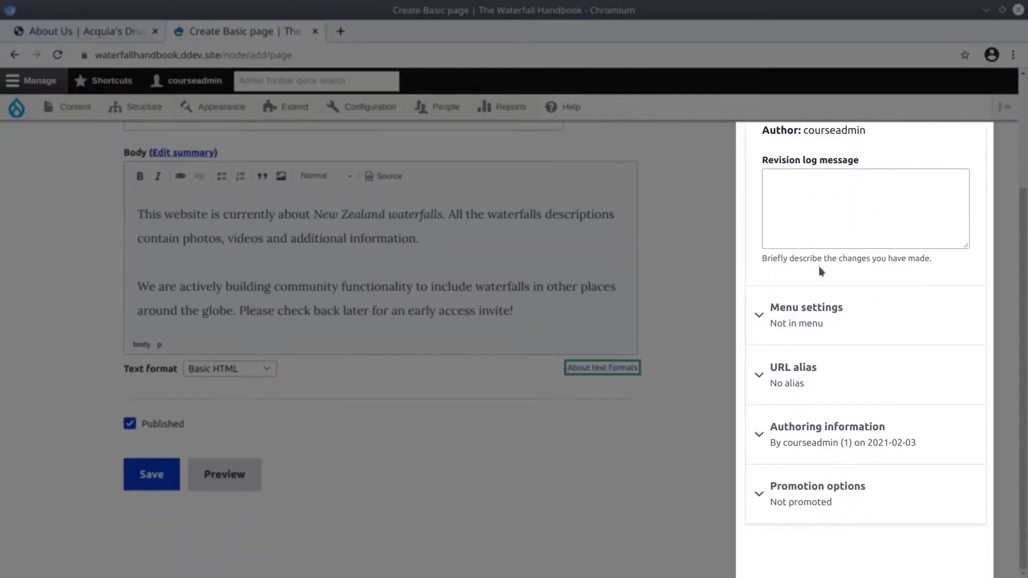
click(819, 316)
click(819, 316)
scroll(835, 295, up, 3)
Write 'Initial text.' in the Revision log message box.
click(823, 306)
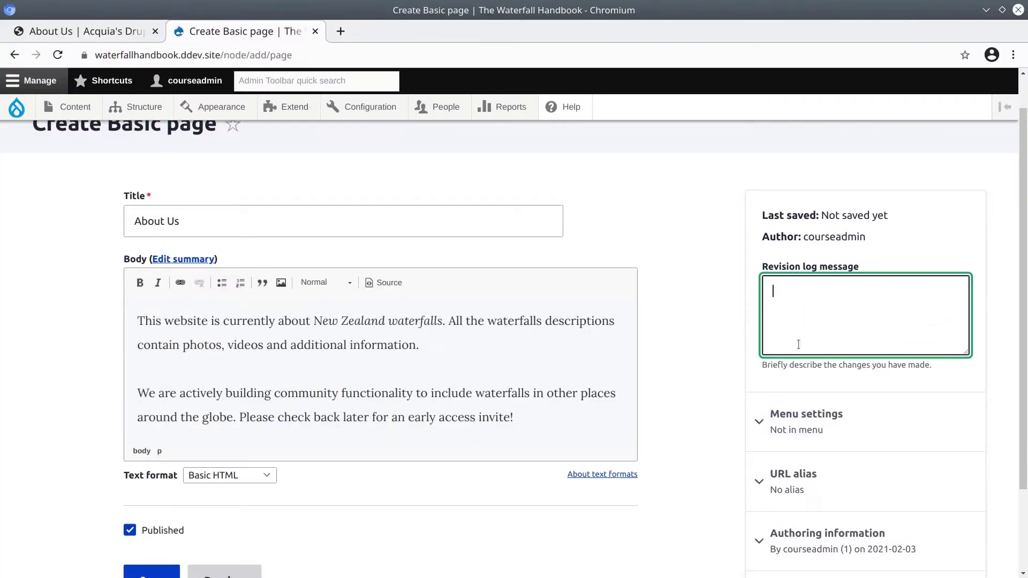
triple_click(796, 366)
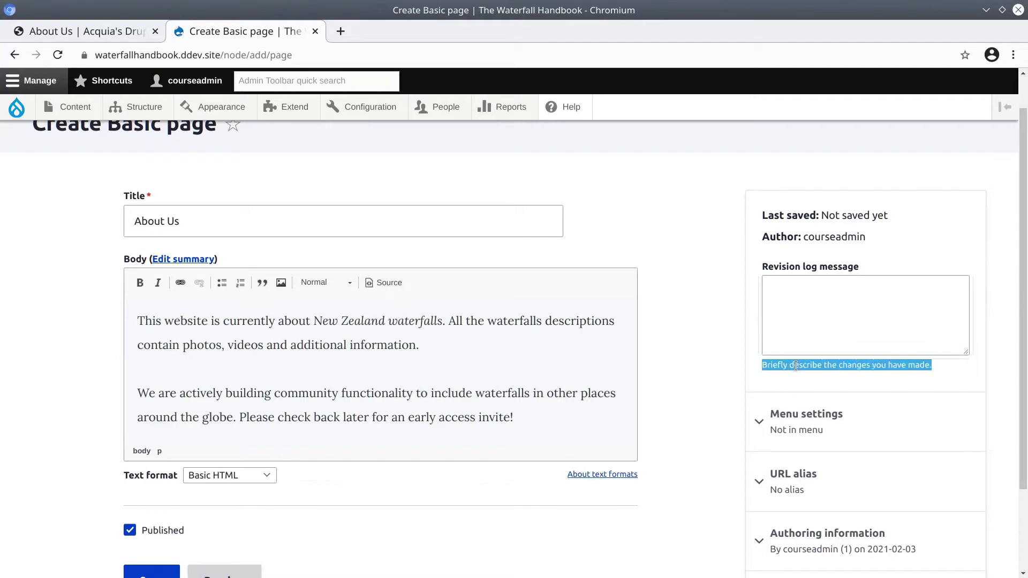
click(800, 317)
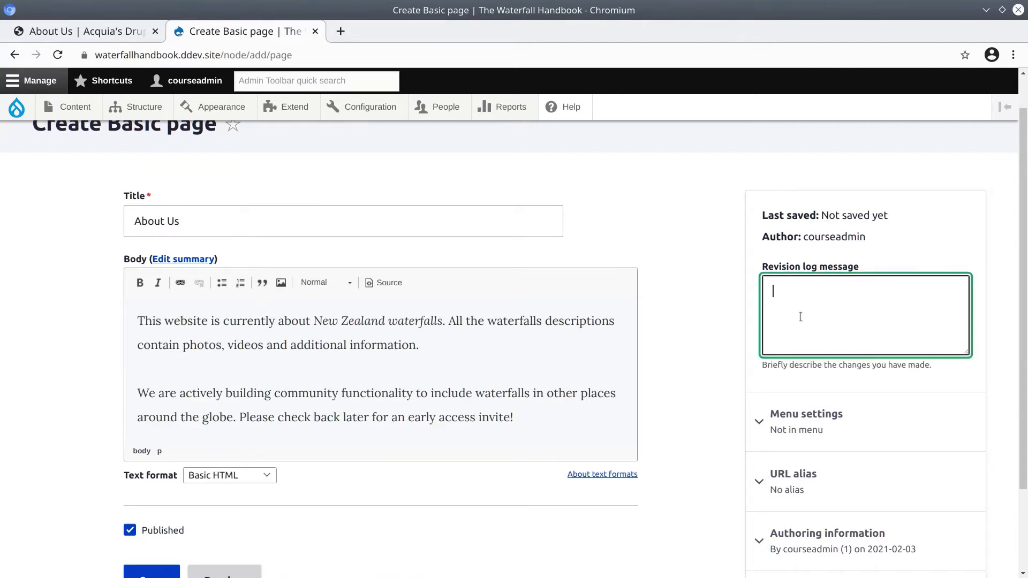
triple_click(807, 363)
click(807, 346)
scroll(814, 308, down, 1)
Expand Menu settings and tick 'Provide a menu link'.
double_click(817, 384)
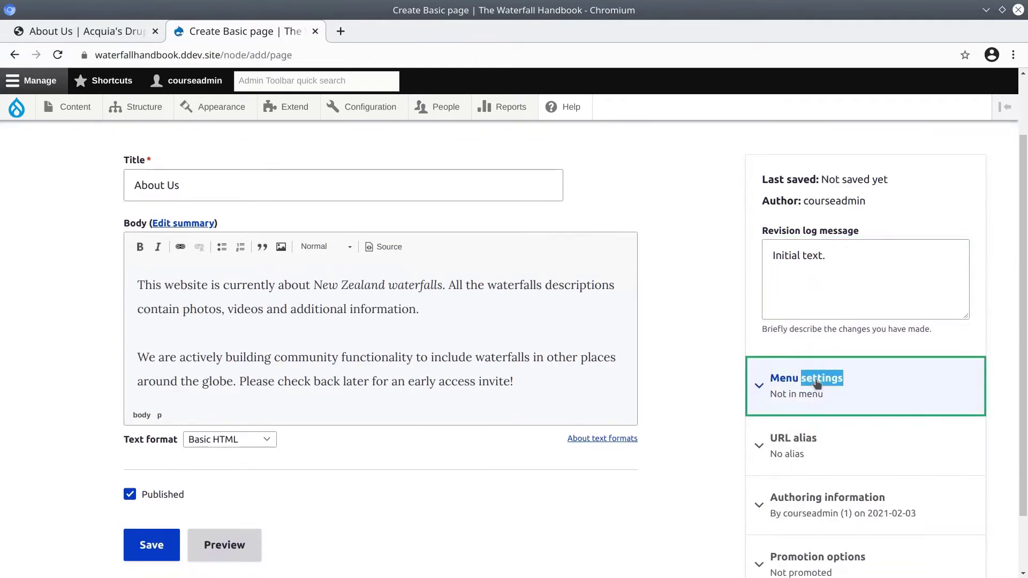
click(817, 384)
scroll(817, 375, down, 3)
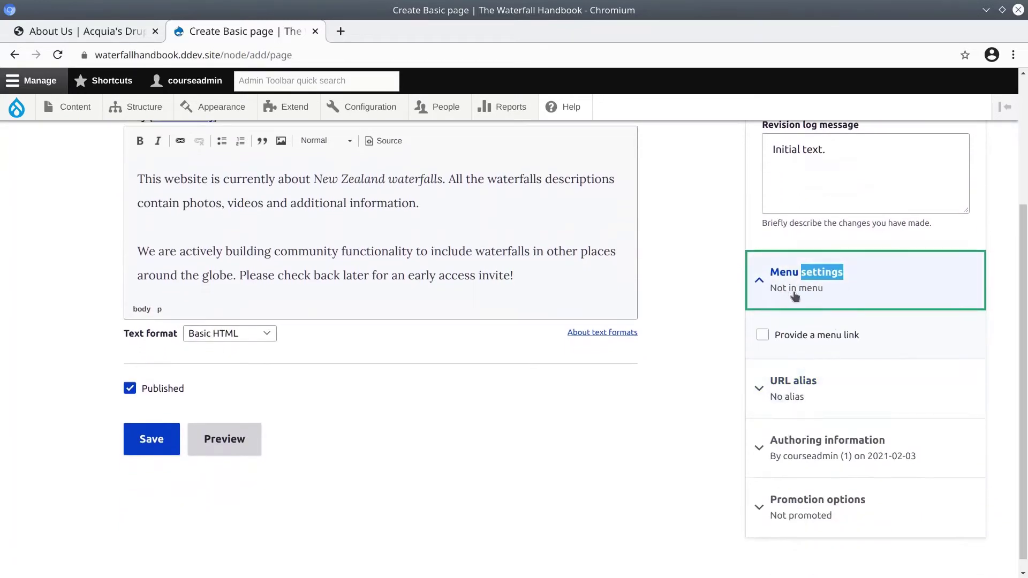
click(762, 335)
click(762, 335)
click(763, 336)
Keep 'About Us' as the menu link title and leave the description empty.
scroll(813, 338, down, 2)
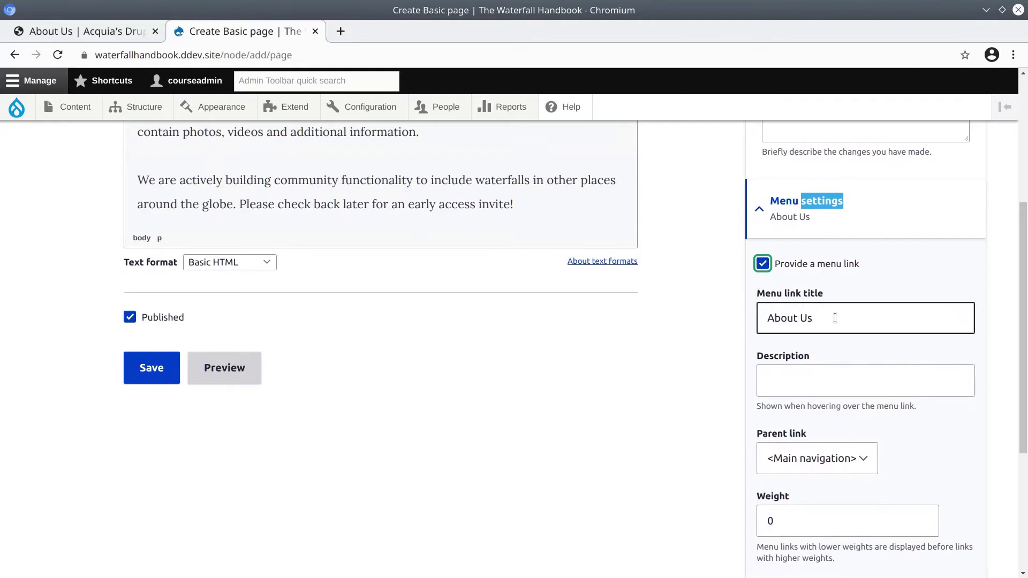
click(835, 318)
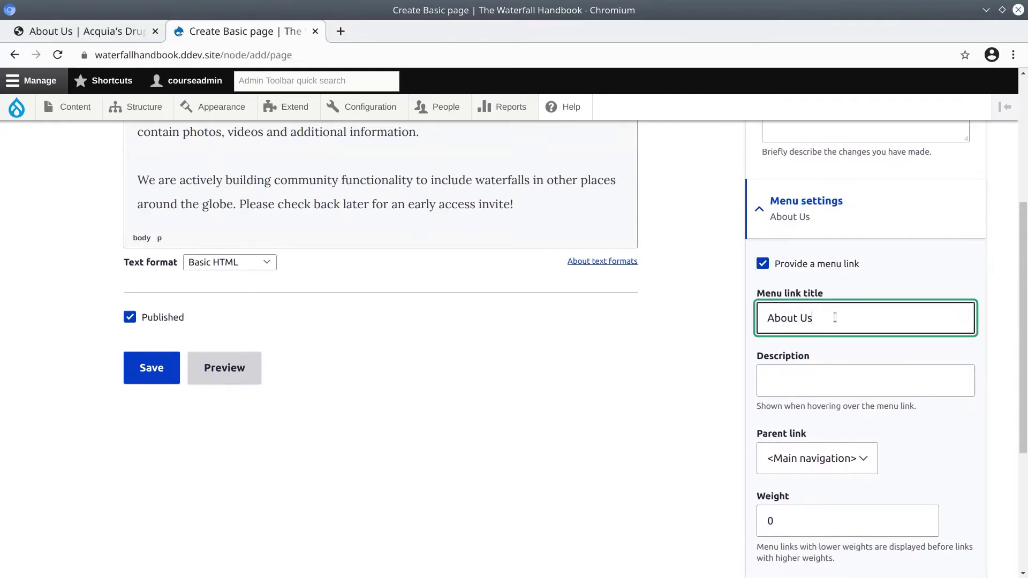
click(808, 376)
scroll(798, 353, down, 3)
triple_click(797, 300)
click(793, 278)
scroll(829, 323, down, 1)
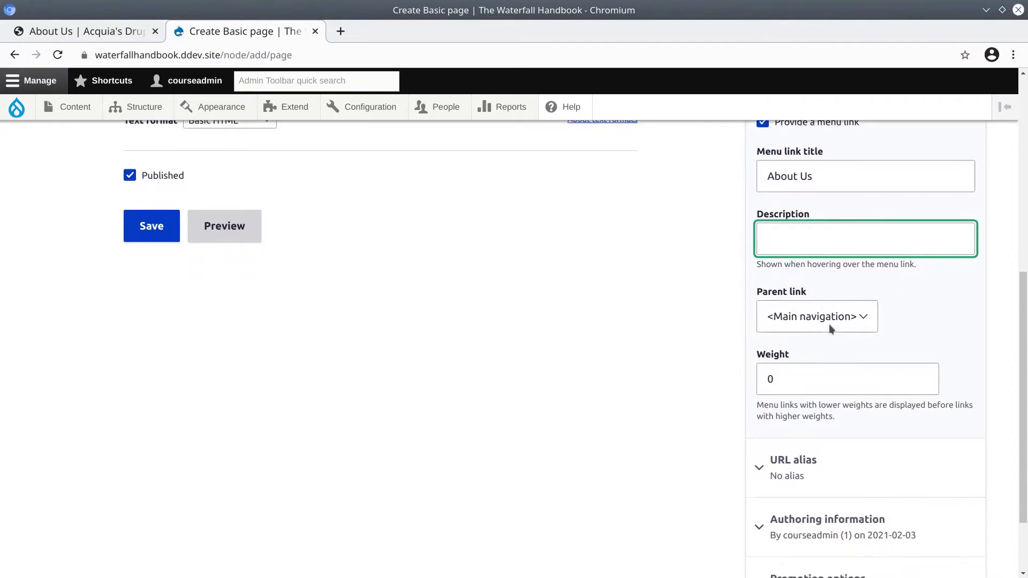
Keep <Main navigation> as the parent menu item.
click(843, 318)
click(843, 318)
click(843, 319)
click(842, 320)
click(841, 321)
click(837, 326)
click(833, 329)
click(838, 321)
click(843, 317)
click(833, 321)
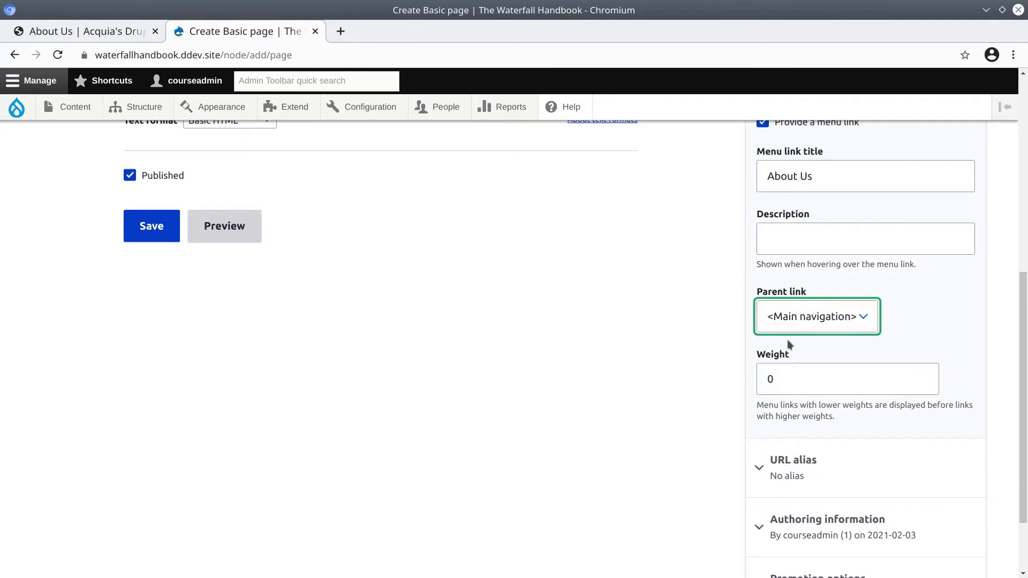
click(808, 317)
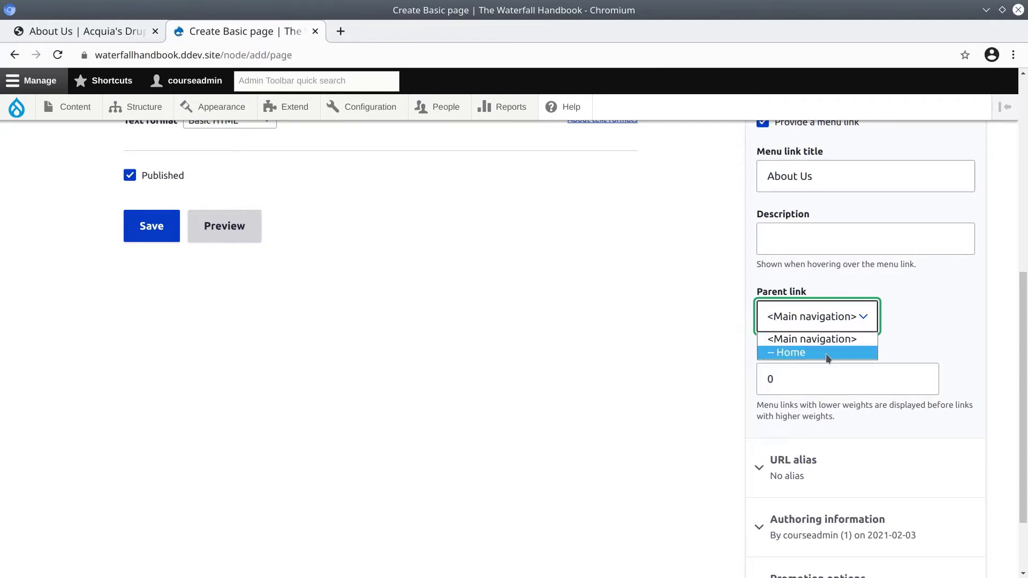
click(826, 337)
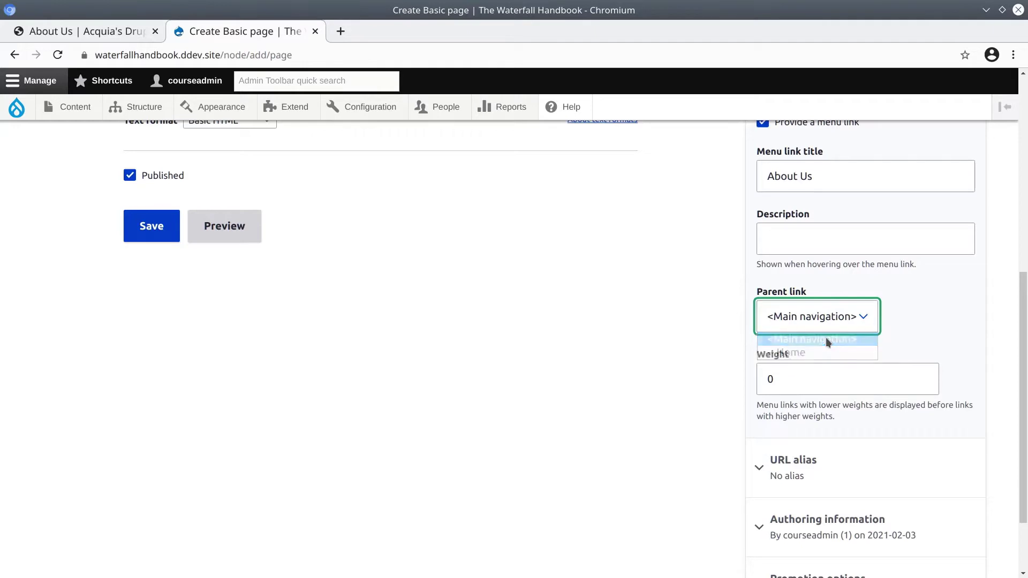
Set the menu link weight to 10.
click(769, 378)
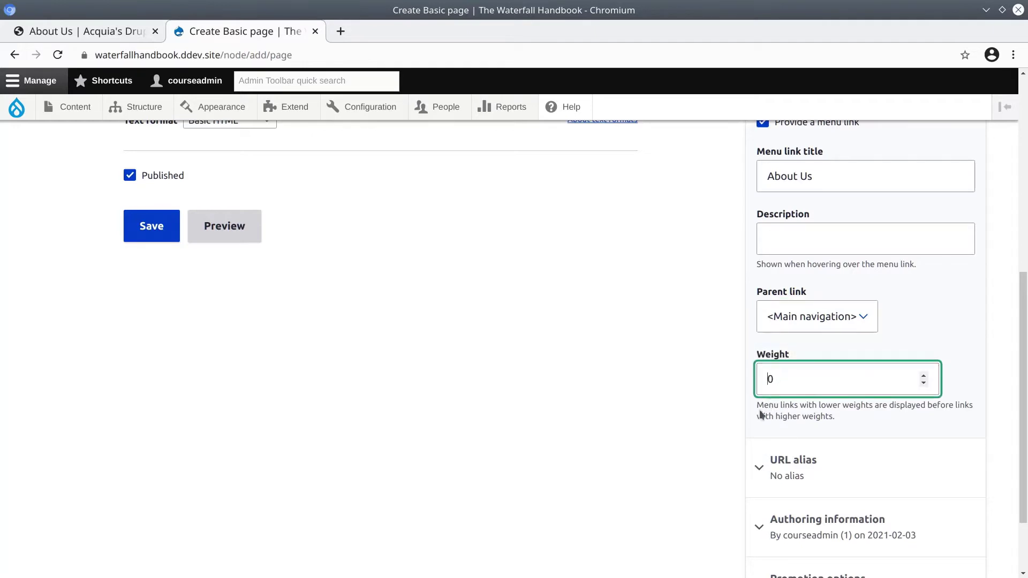
drag(758, 405, 821, 416)
click(841, 417)
click(769, 379)
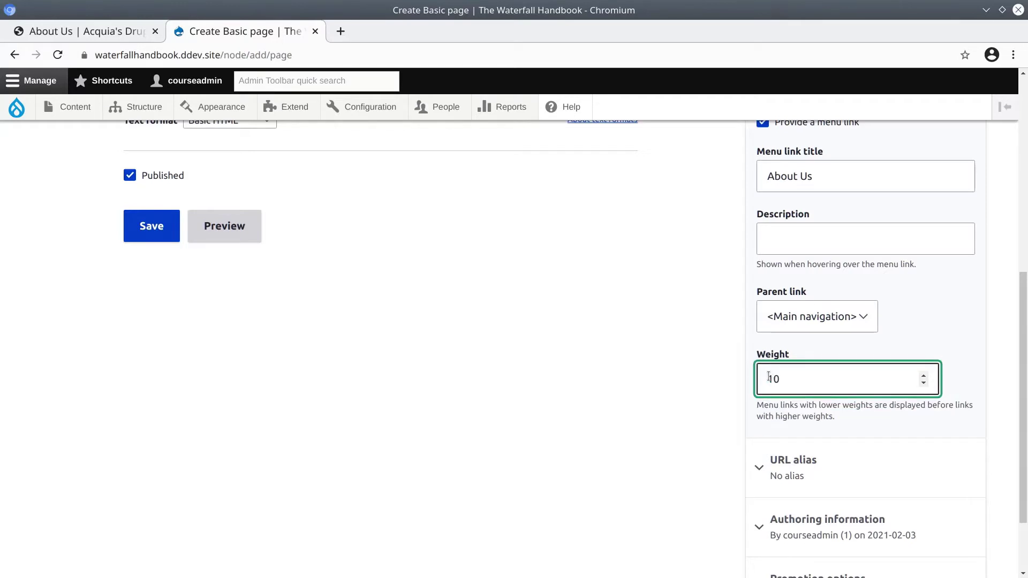
scroll(714, 390, down, 3)
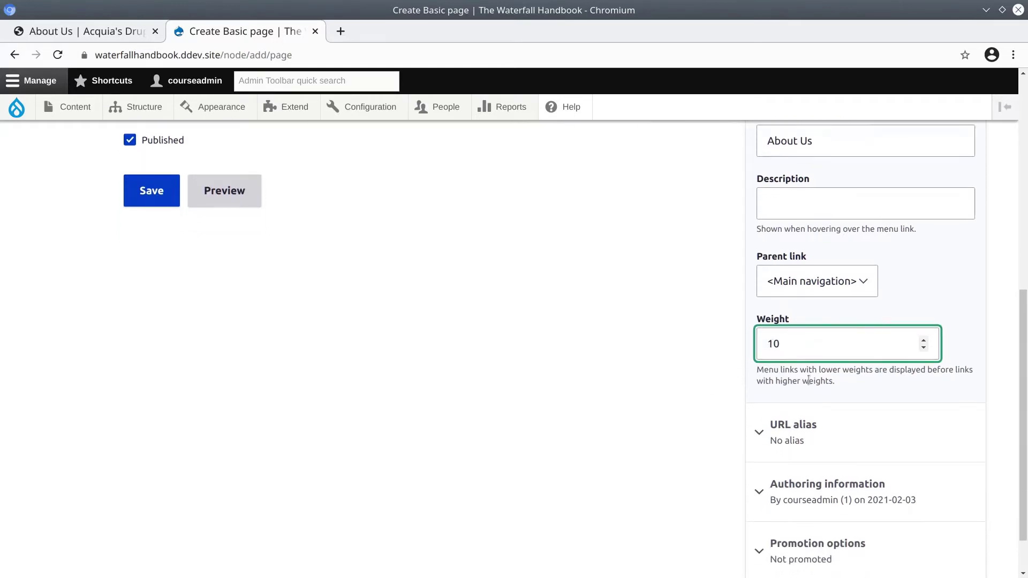
Expand URL alias and enter /about-us as the page's alias.
click(814, 375)
scroll(817, 364, down, 2)
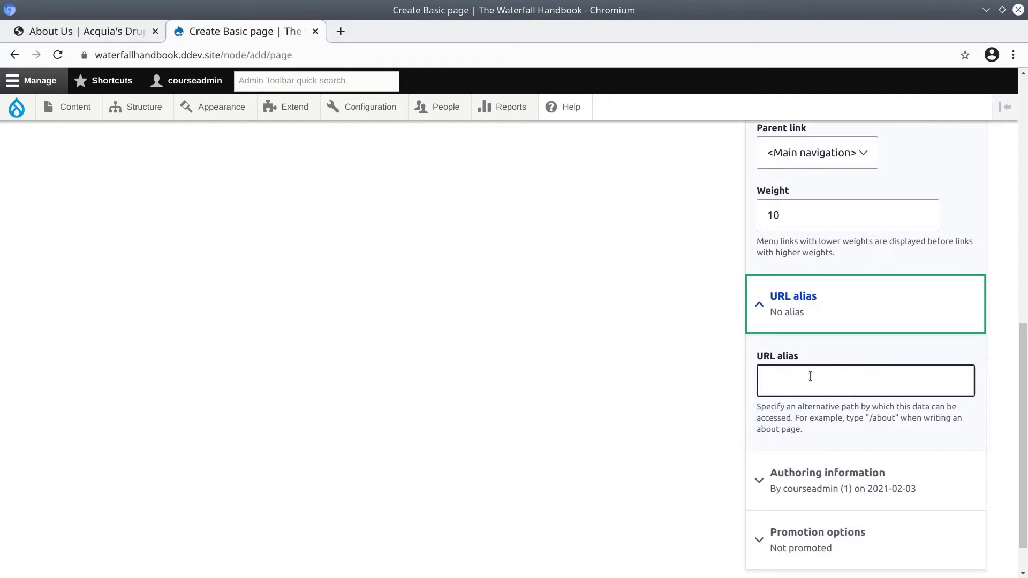
click(802, 378)
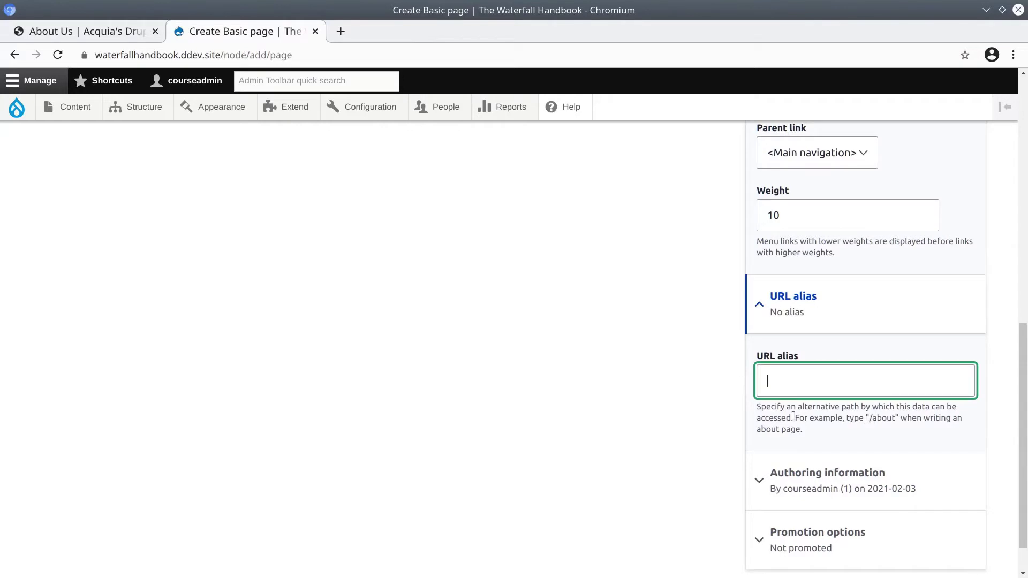
click(777, 374)
text(/about-us)
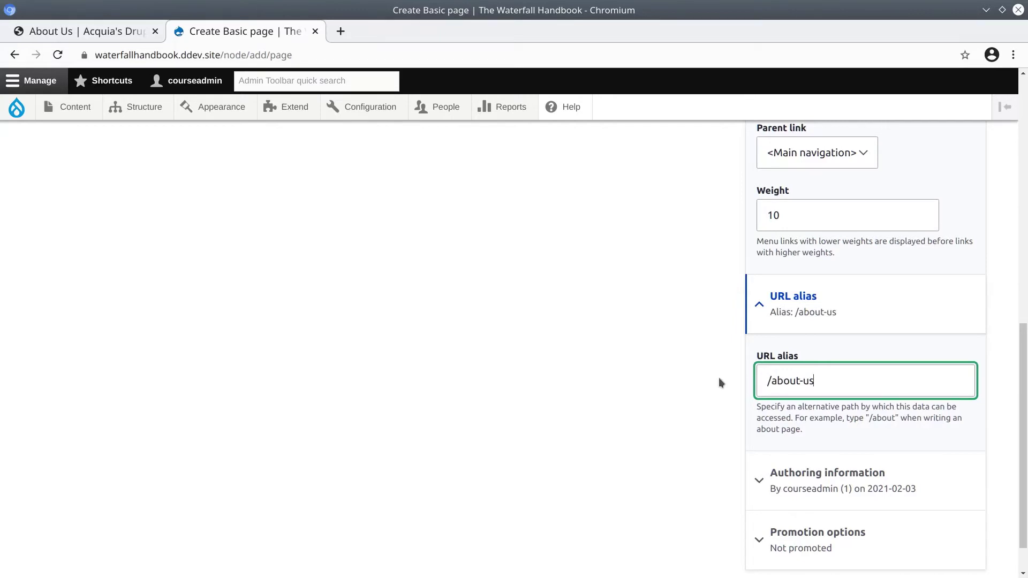
scroll(719, 377, down, 2)
key(Tab)
key(Return)
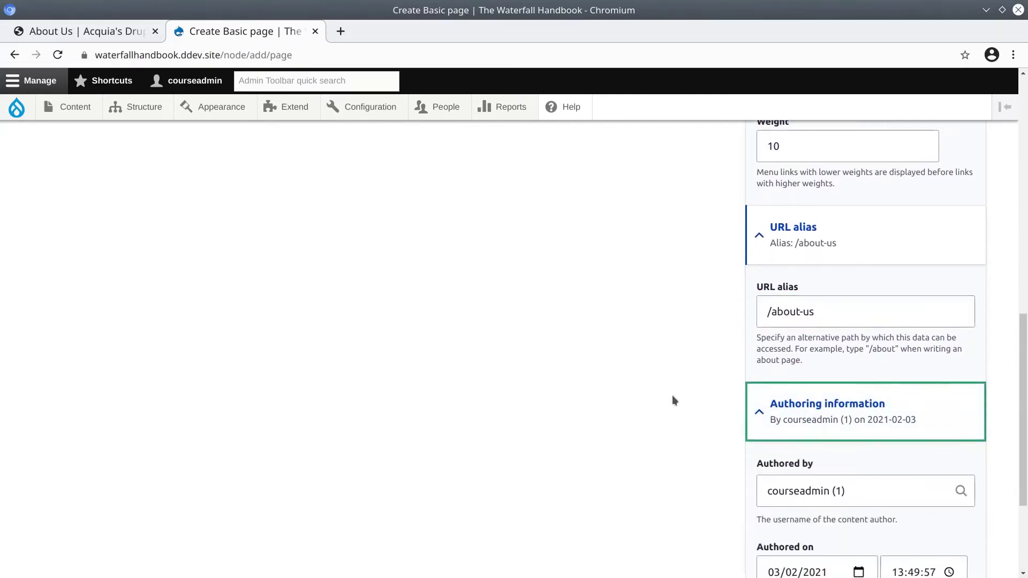
scroll(680, 397, down, 3)
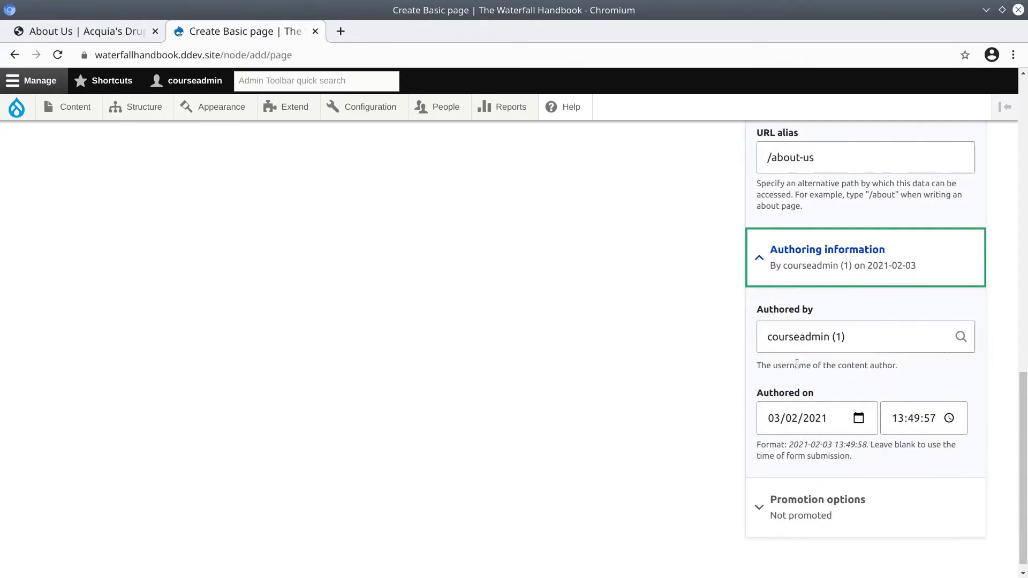
click(803, 337)
click(787, 366)
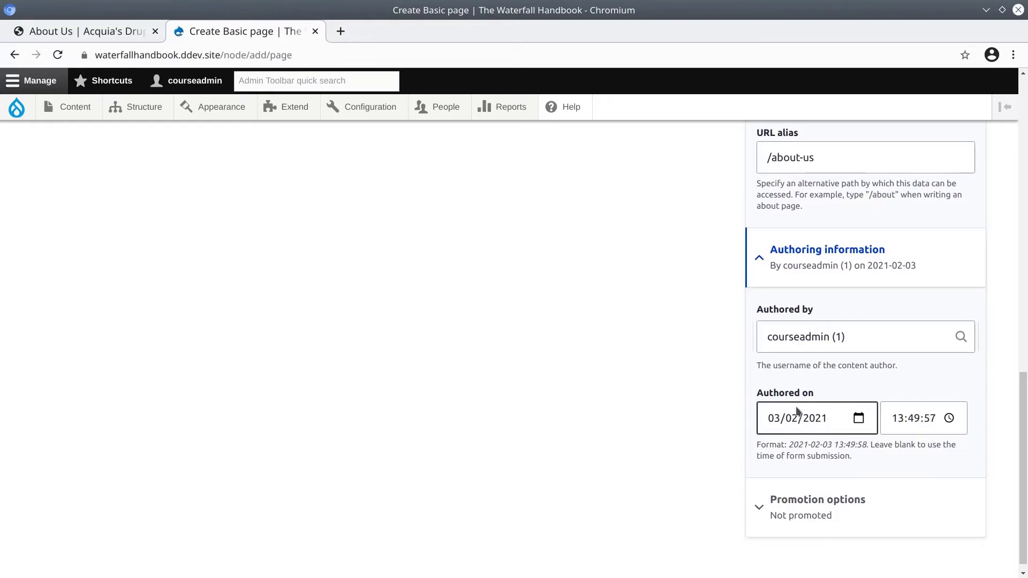
scroll(749, 413, down, 1)
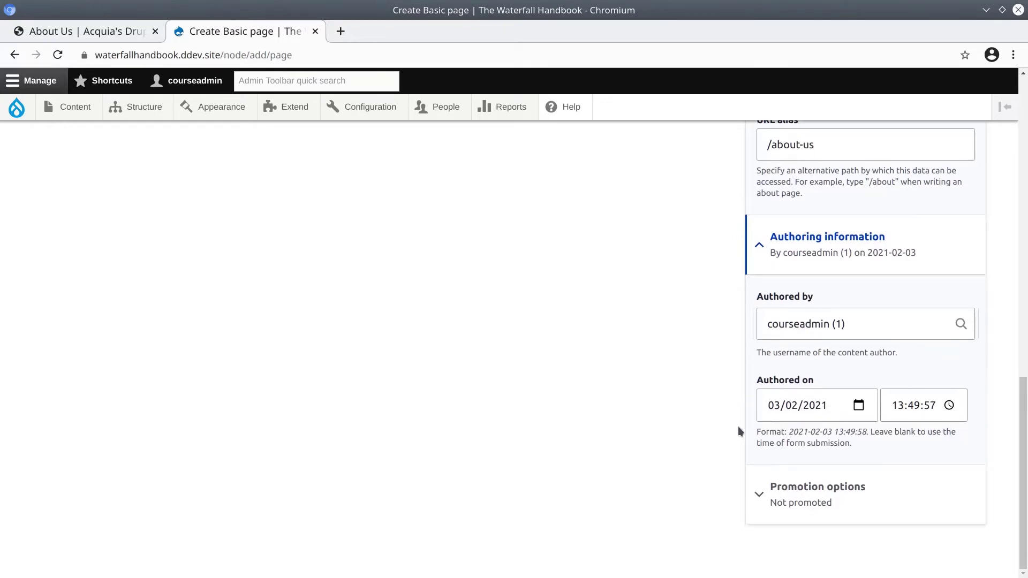
double_click(802, 493)
key(Return)
scroll(693, 435, down, 3)
click(849, 408)
click(841, 490)
scroll(746, 432, down, 3)
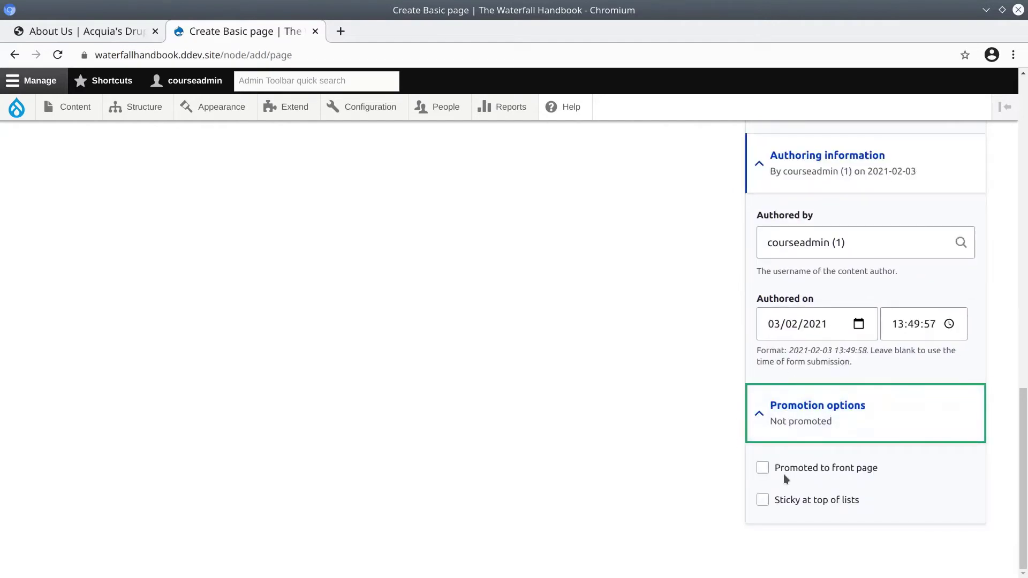
drag(777, 471, 879, 475)
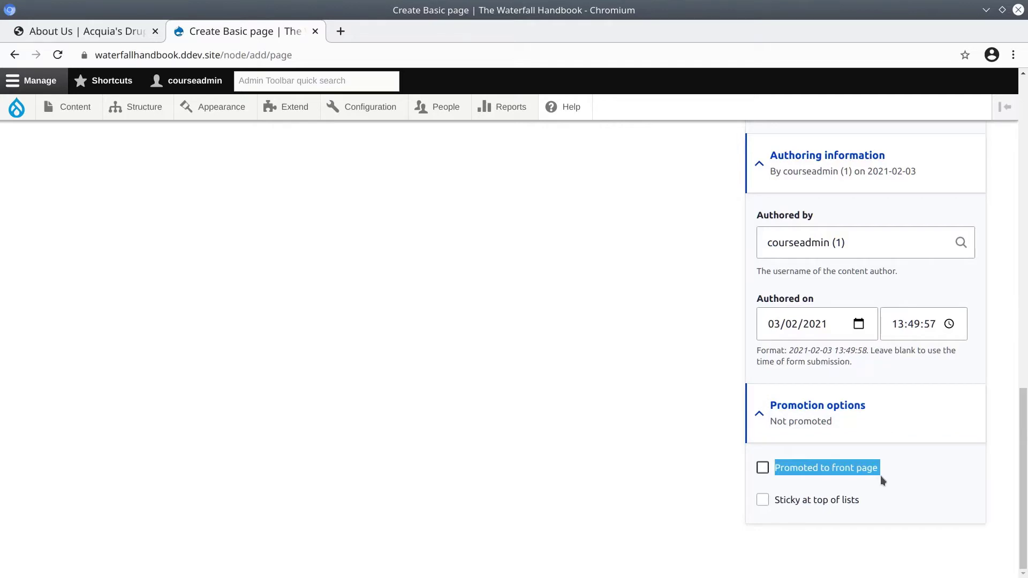
click(716, 470)
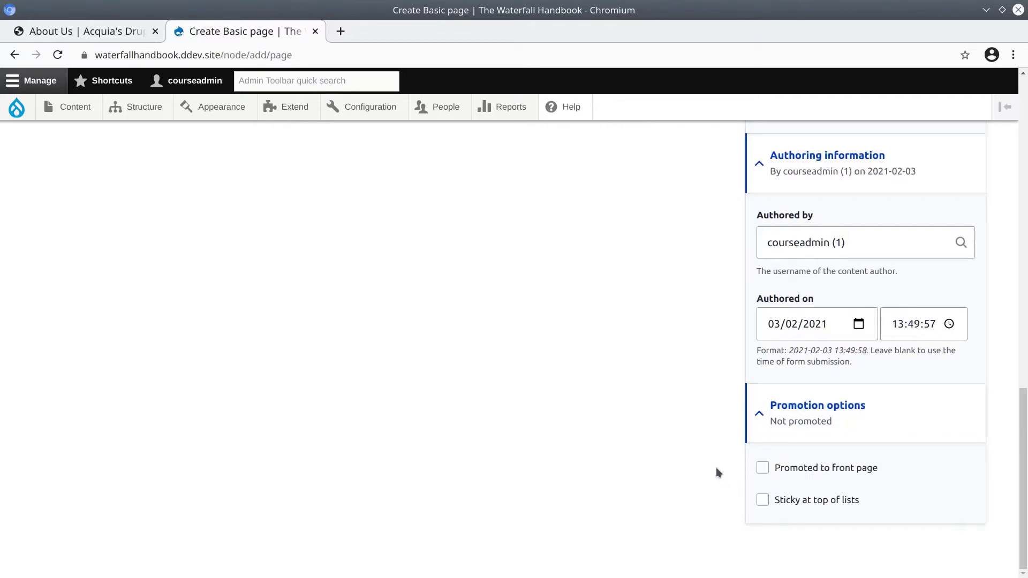
drag(778, 502, 661, 505)
drag(773, 473, 897, 473)
click(671, 470)
drag(778, 507, 902, 506)
click(658, 480)
scroll(655, 476, up, 7)
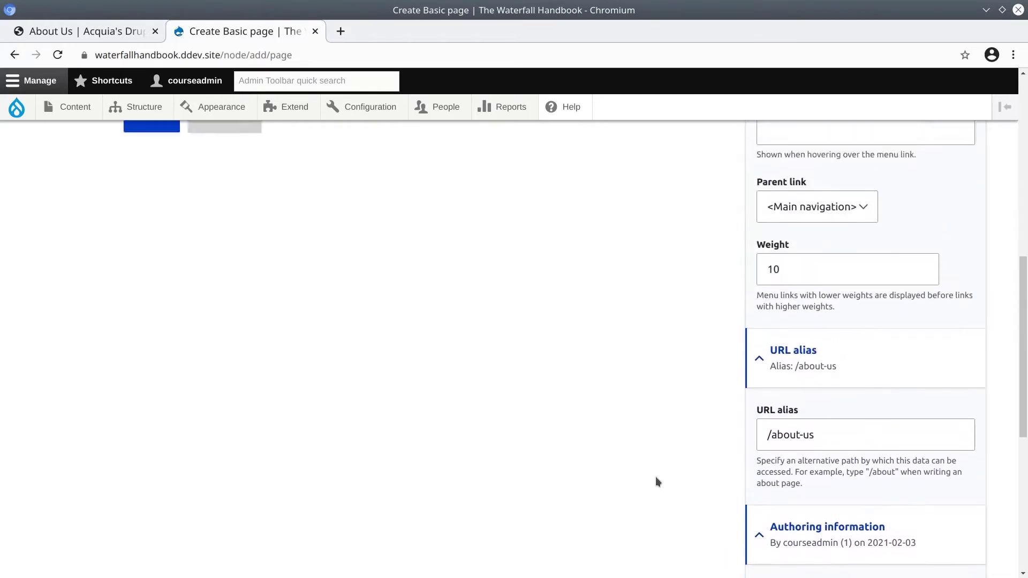
scroll(651, 476, up, 6)
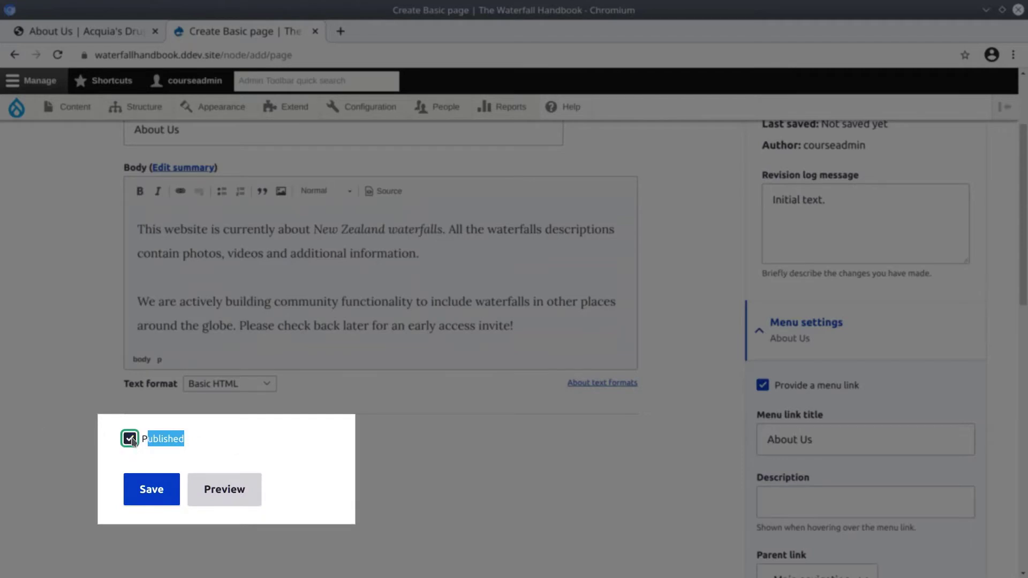
click(182, 439)
click(182, 439)
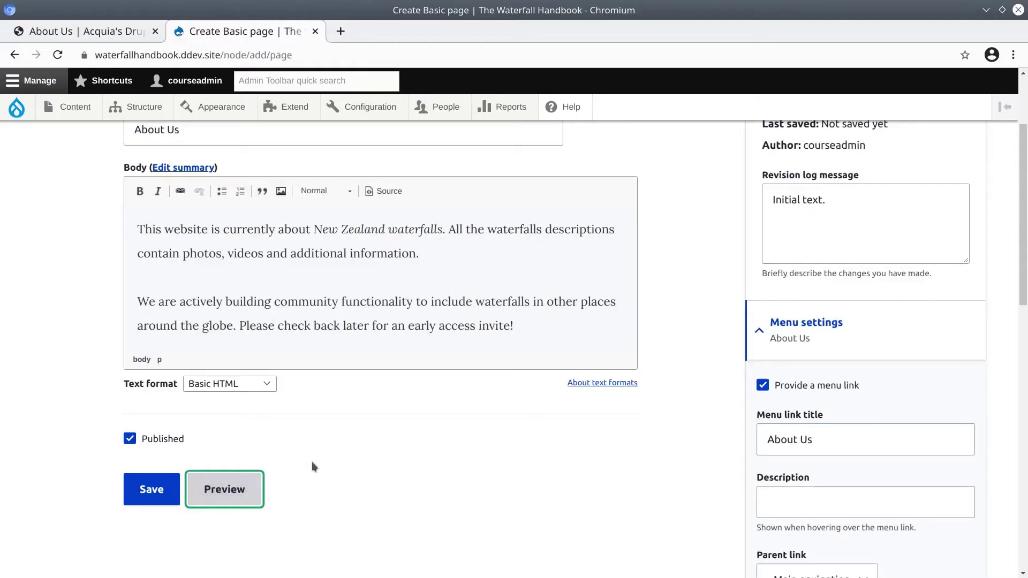
drag(180, 440, 237, 446)
click(253, 490)
click(374, 467)
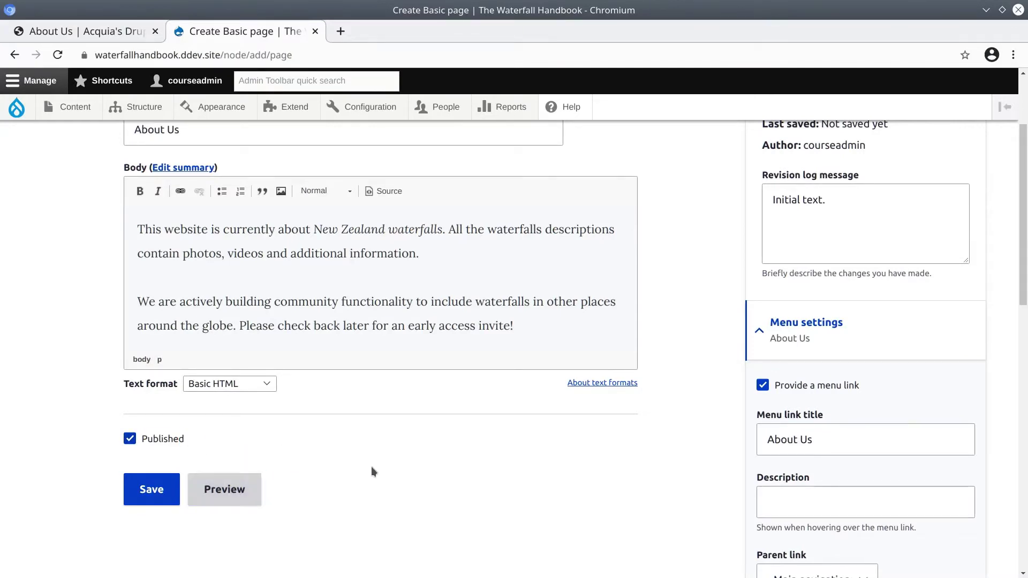
click(824, 333)
click(817, 338)
click(809, 343)
click(806, 329)
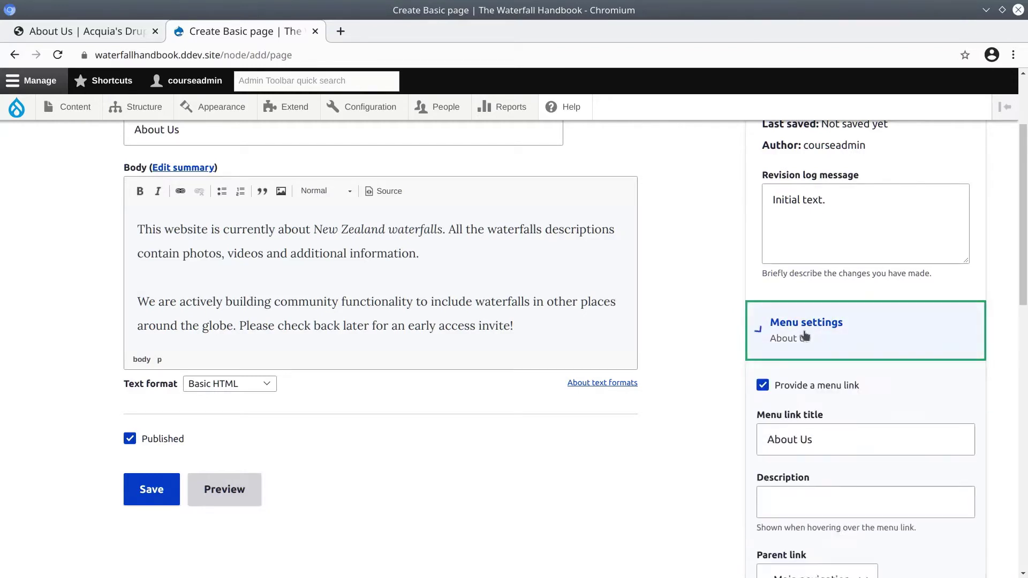
scroll(764, 439, down, 3)
scroll(633, 393, up, 3)
scroll(703, 393, up, 2)
click(705, 358)
scroll(681, 368, down, 2)
scroll(681, 367, up, 1)
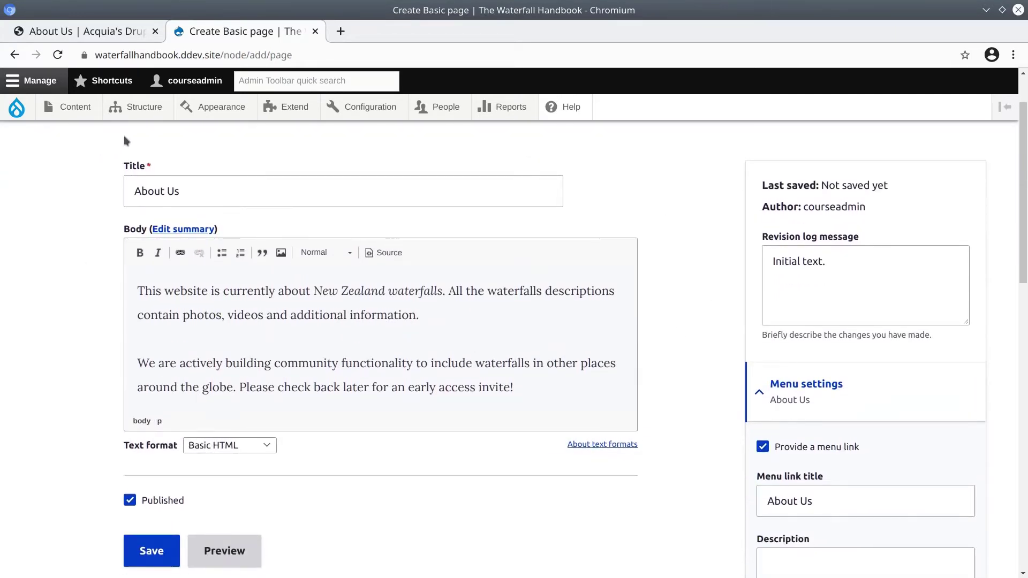
Open Structure in a new tab and go to the Content types list.
right_click(140, 110)
click(171, 121)
click(375, 32)
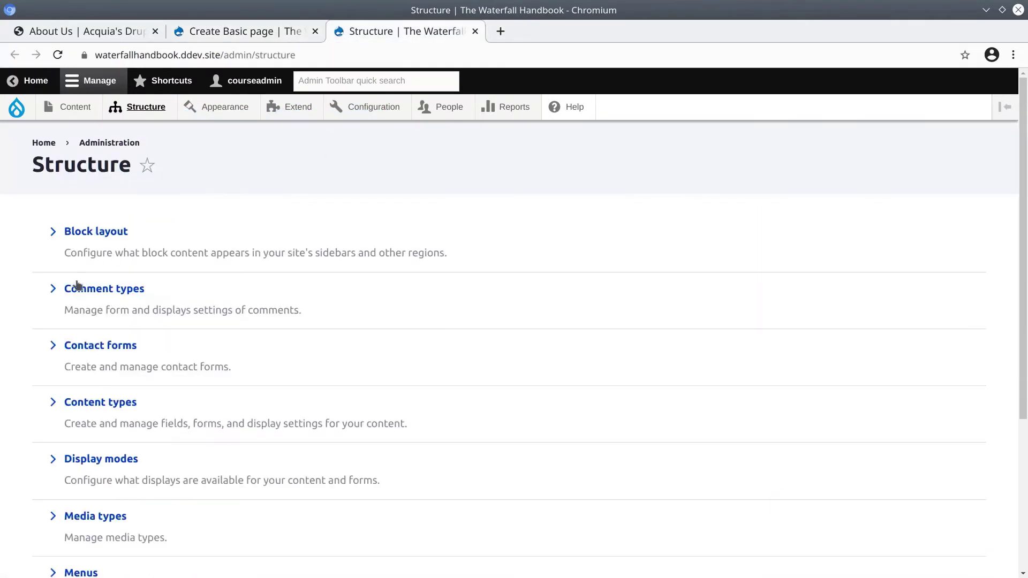
click(101, 403)
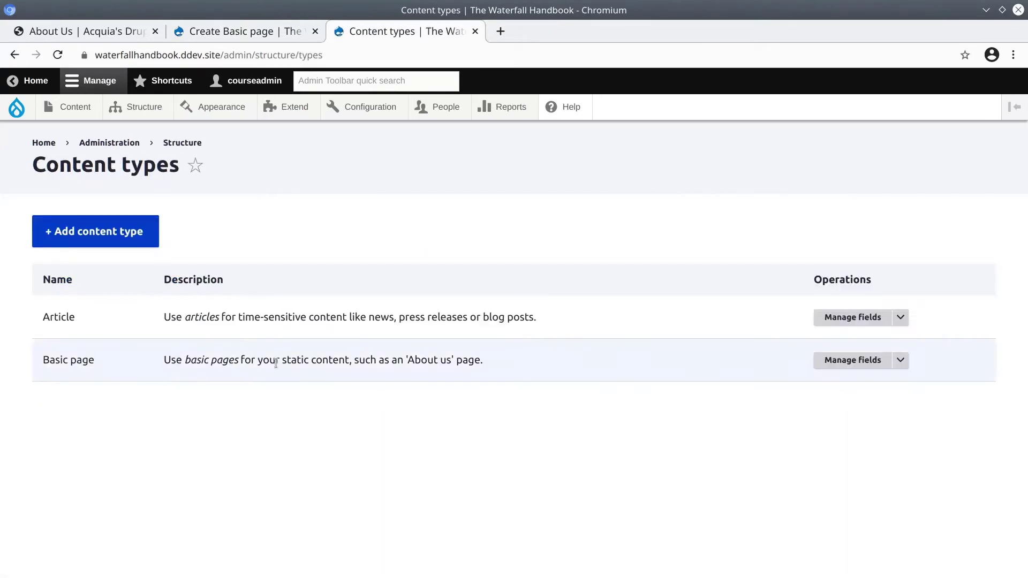
Choose Edit from the Basic page type's operations and reload its settings screen.
drag(276, 365, 332, 364)
click(459, 361)
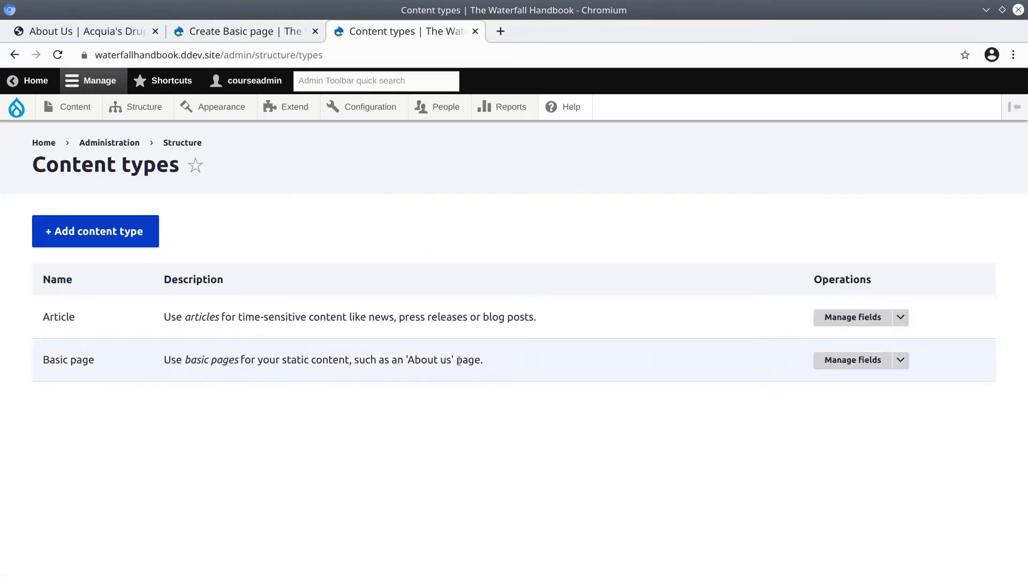
click(900, 360)
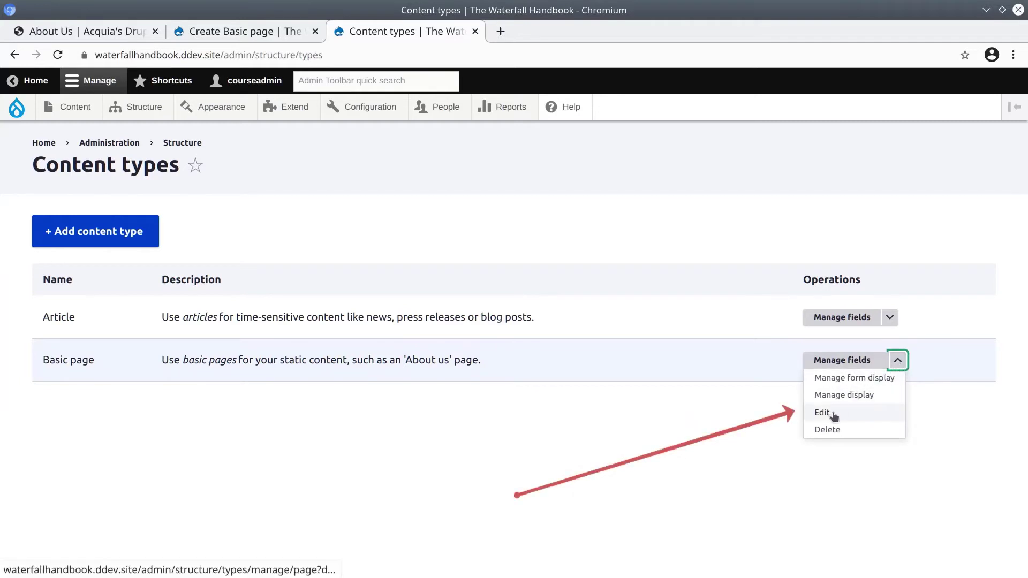
click(898, 361)
click(901, 361)
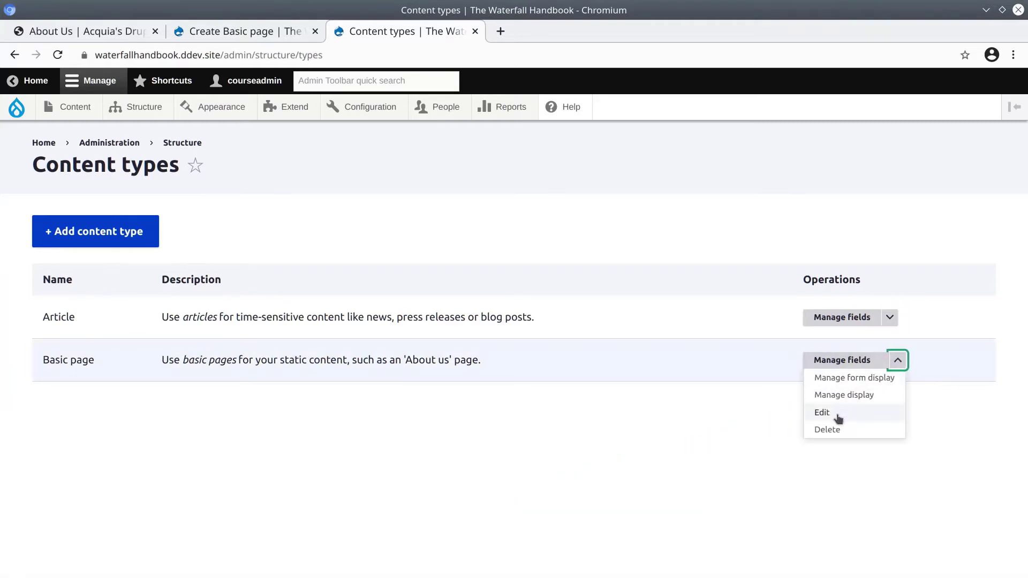
click(821, 412)
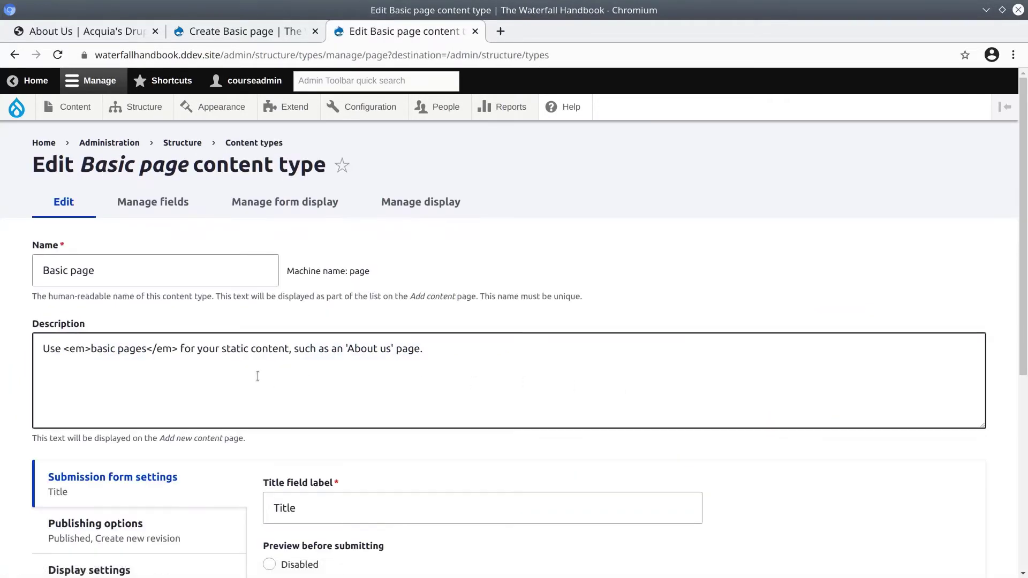
mouse_move(146, 108)
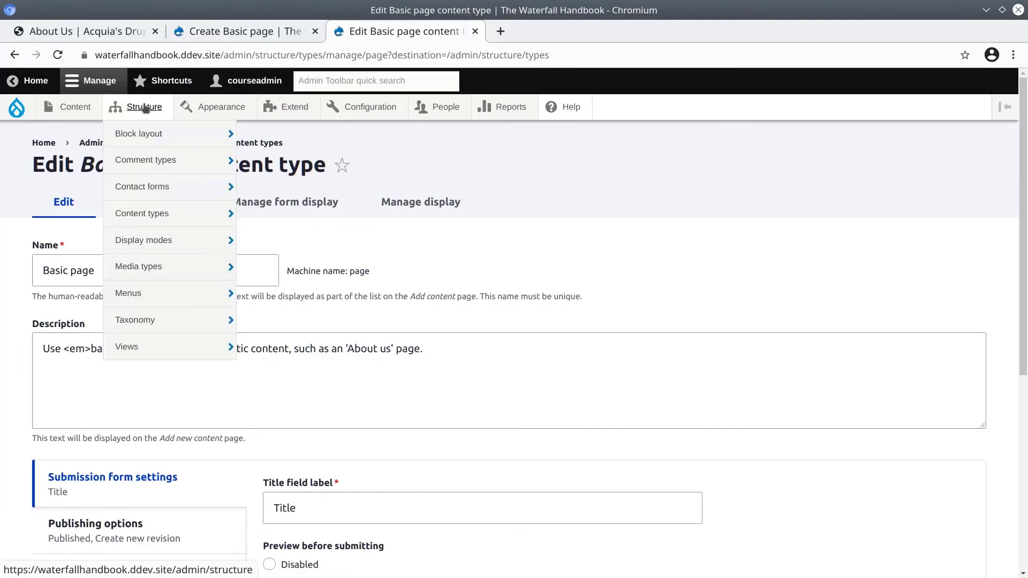
mouse_move(129, 215)
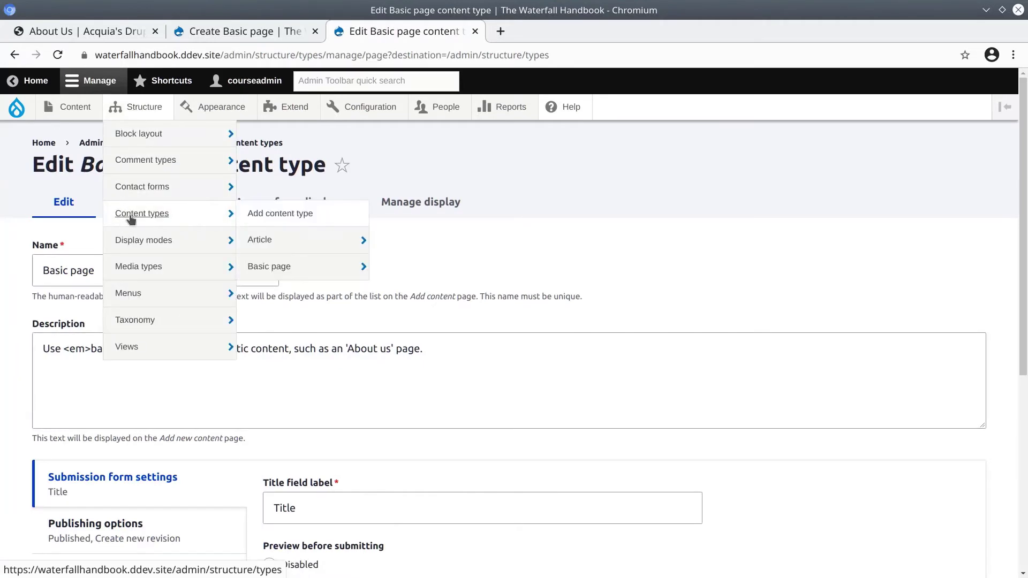
click(265, 270)
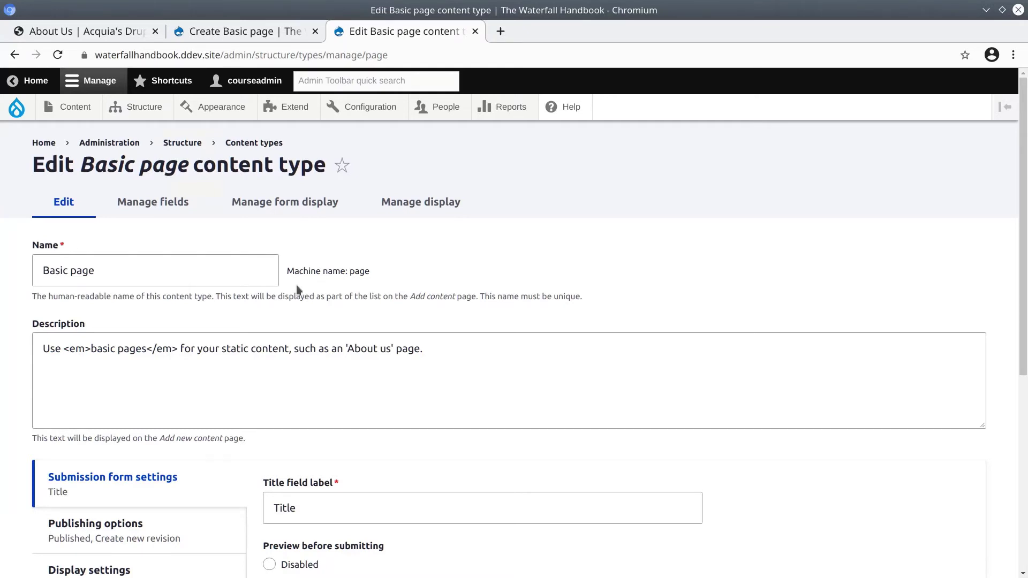
Review the Basic page content type's name and description fields.
click(156, 269)
triple_click(168, 353)
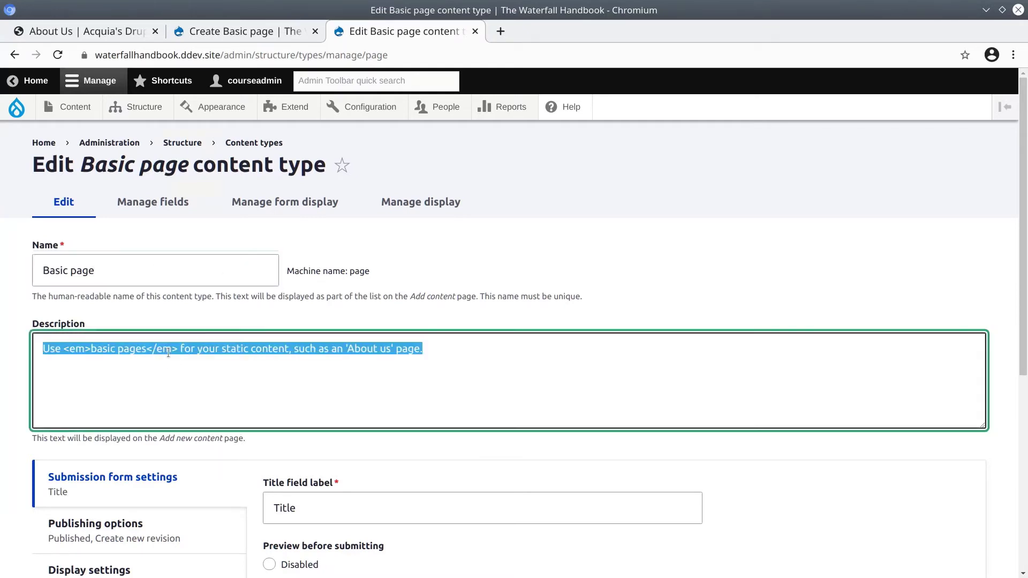
click(236, 383)
scroll(247, 356, down, 3)
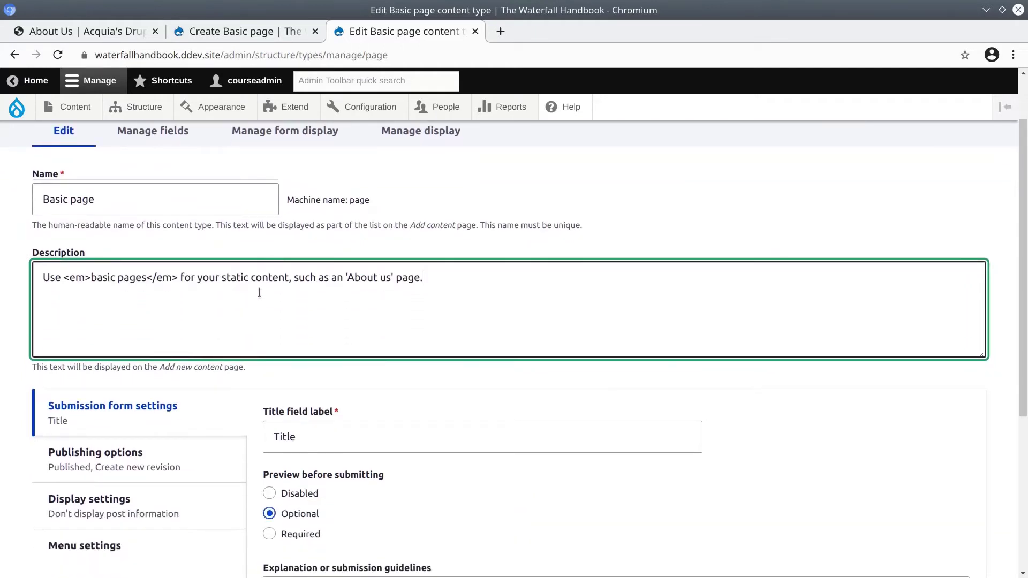
scroll(260, 293, down, 2)
Cycle through the Submission form, Publishing options, Display and Menu settings tabs.
click(127, 303)
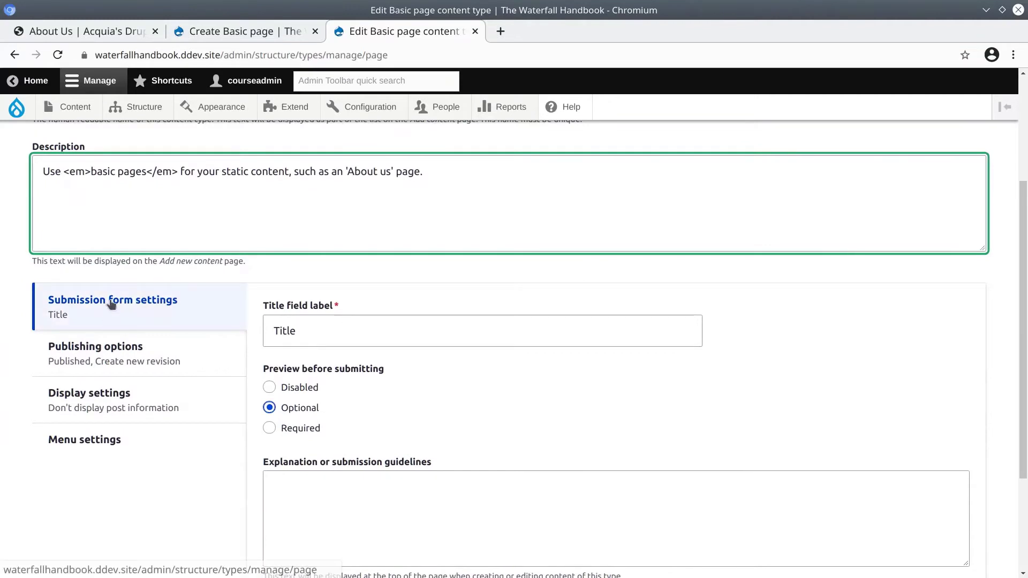
click(101, 351)
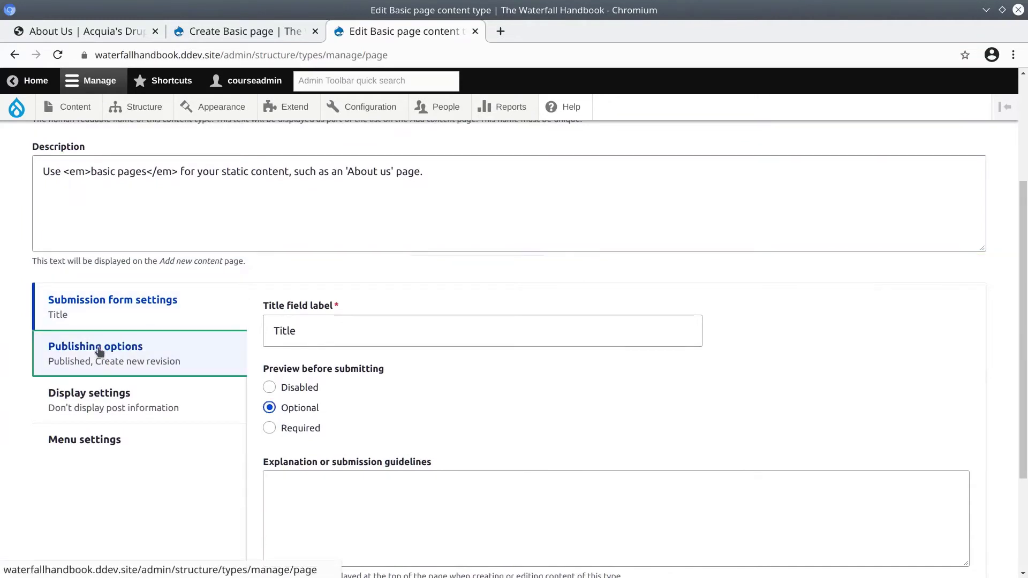
click(97, 402)
click(100, 442)
click(134, 308)
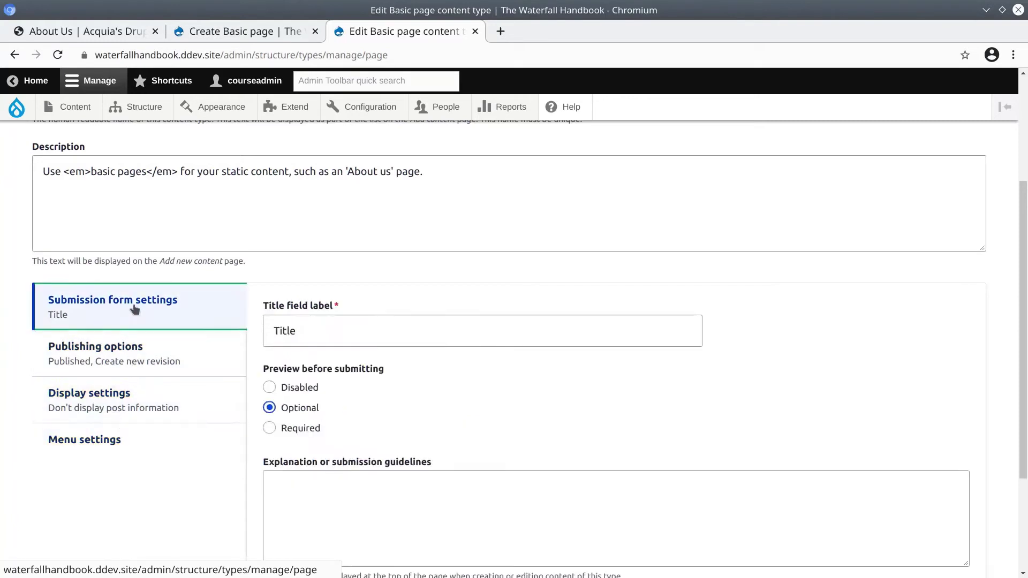
click(107, 353)
click(114, 404)
click(113, 437)
click(130, 307)
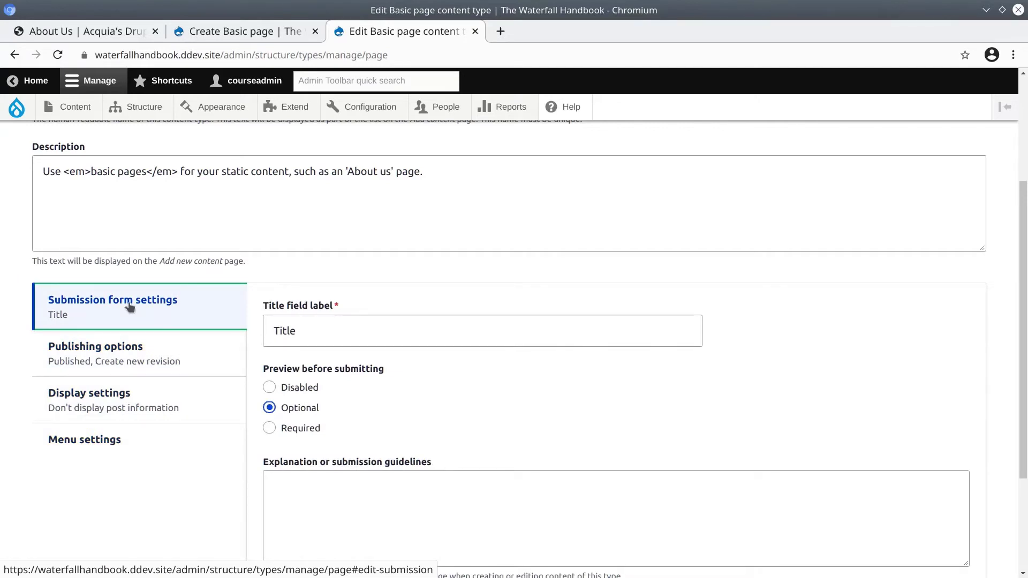
Keep preview before submitting Optional and review the Published, Promoted, Sticky and revision defaults.
scroll(160, 294, down, 2)
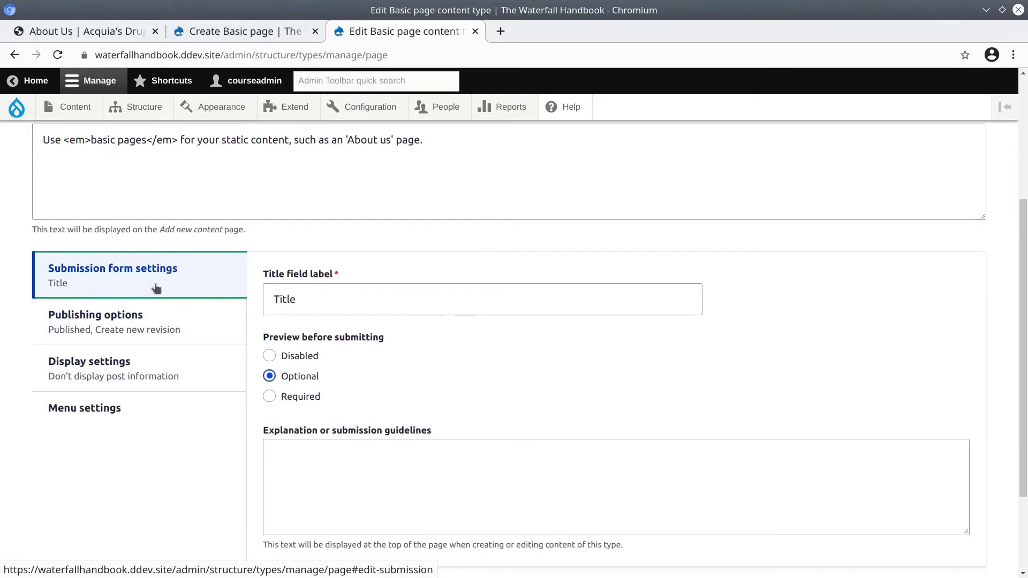
drag(274, 298, 399, 305)
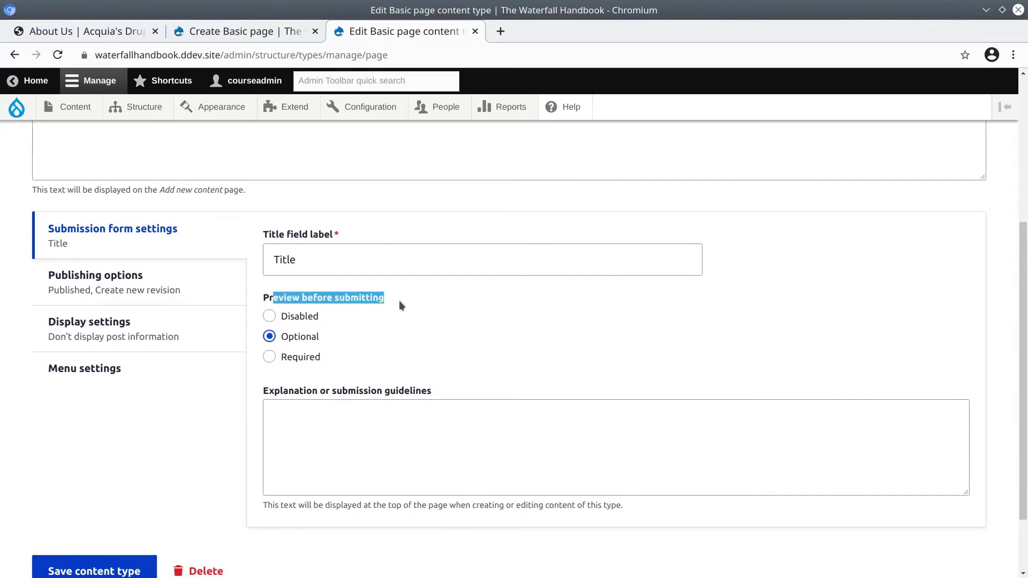
click(287, 338)
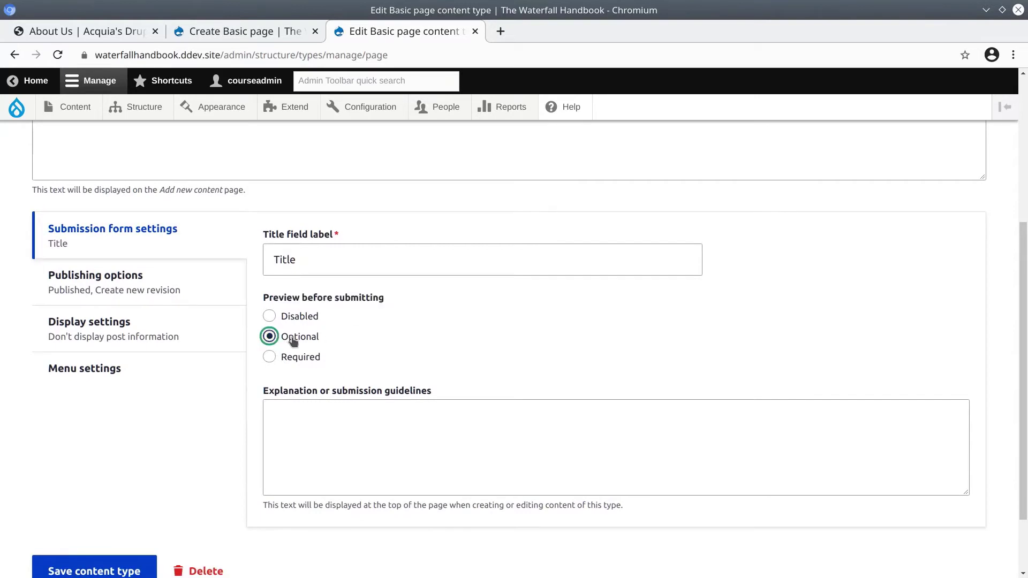
click(125, 282)
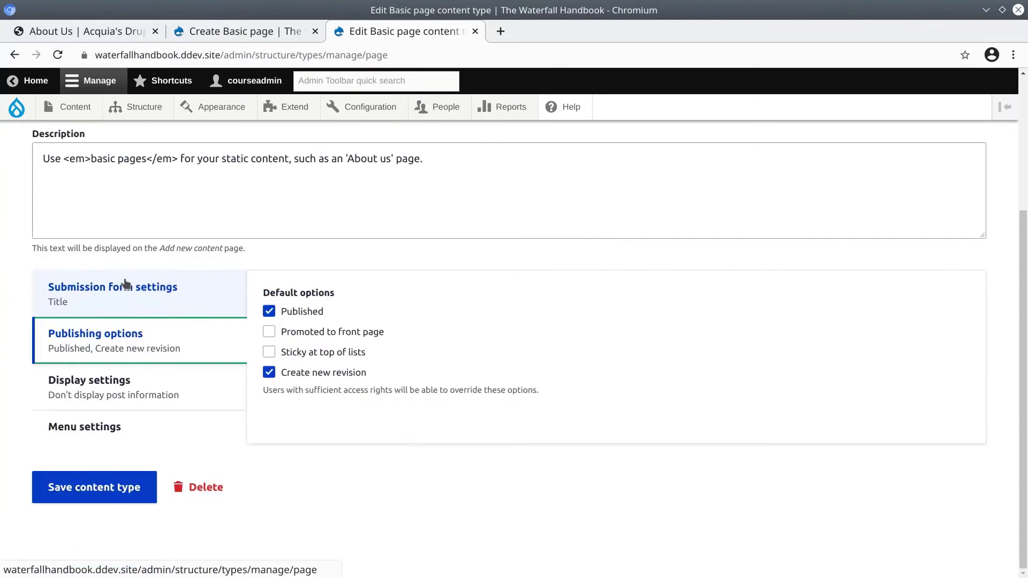
drag(271, 294, 387, 326)
click(345, 294)
click(357, 307)
drag(292, 352, 373, 335)
click(355, 296)
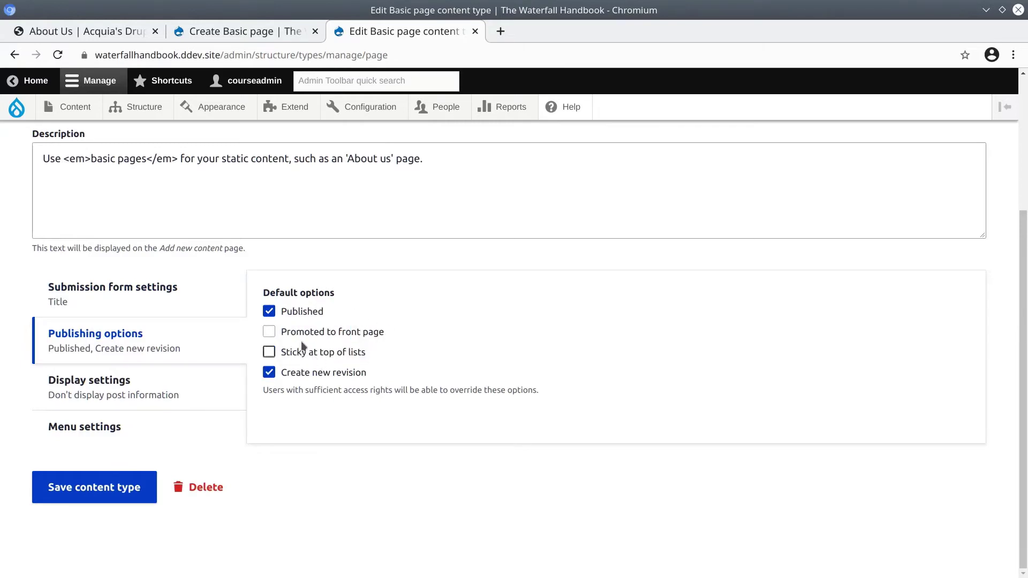
drag(291, 373, 372, 373)
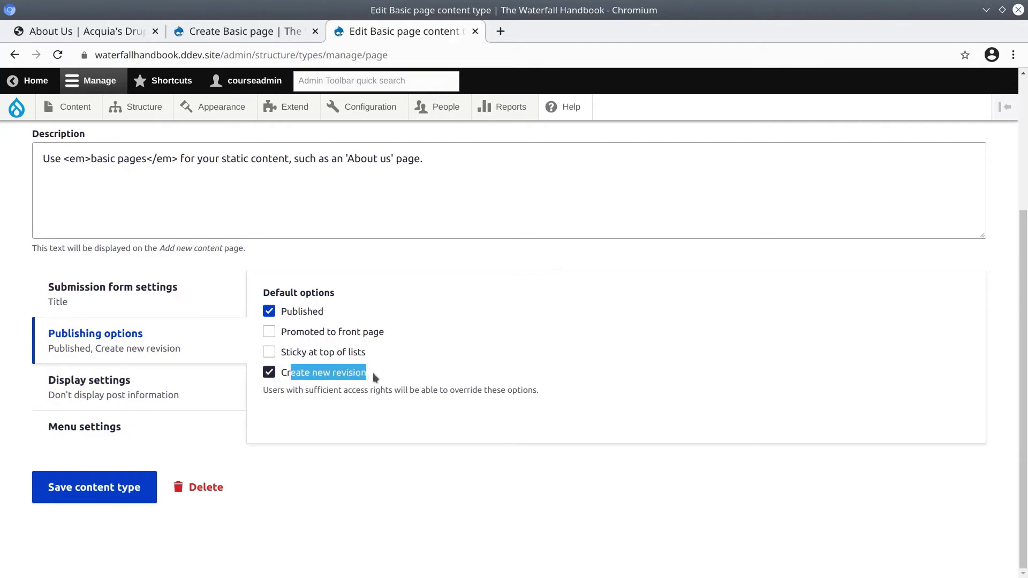
click(317, 293)
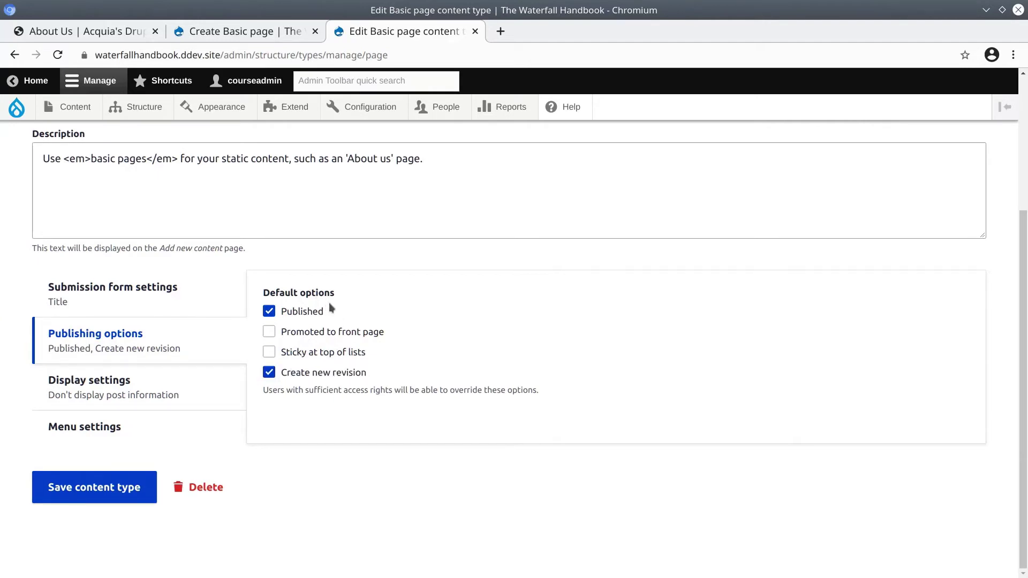
Point out the display author and date information option in Display settings.
click(177, 381)
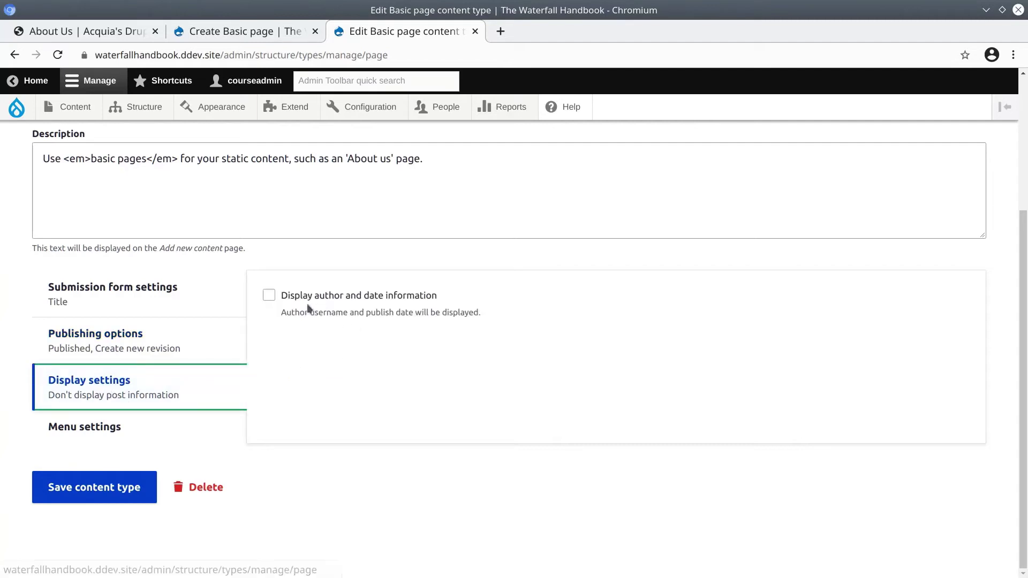
drag(288, 300, 494, 311)
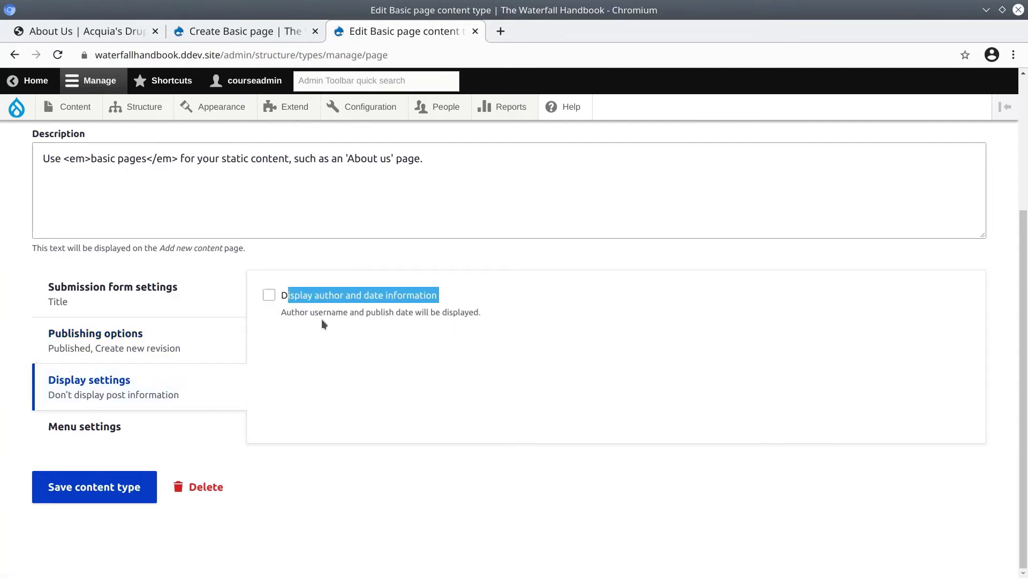
click(303, 317)
drag(288, 298, 495, 304)
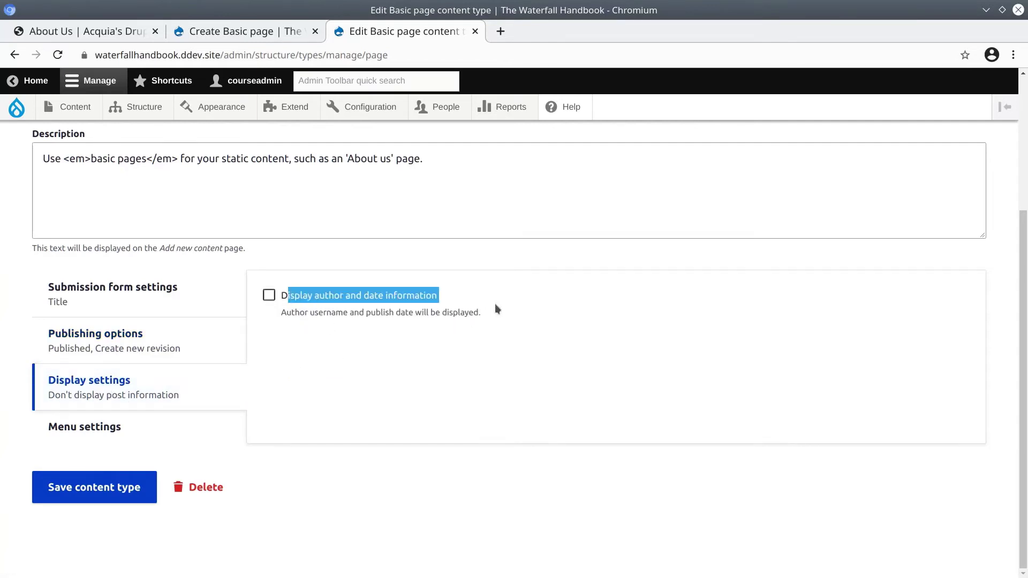
click(364, 314)
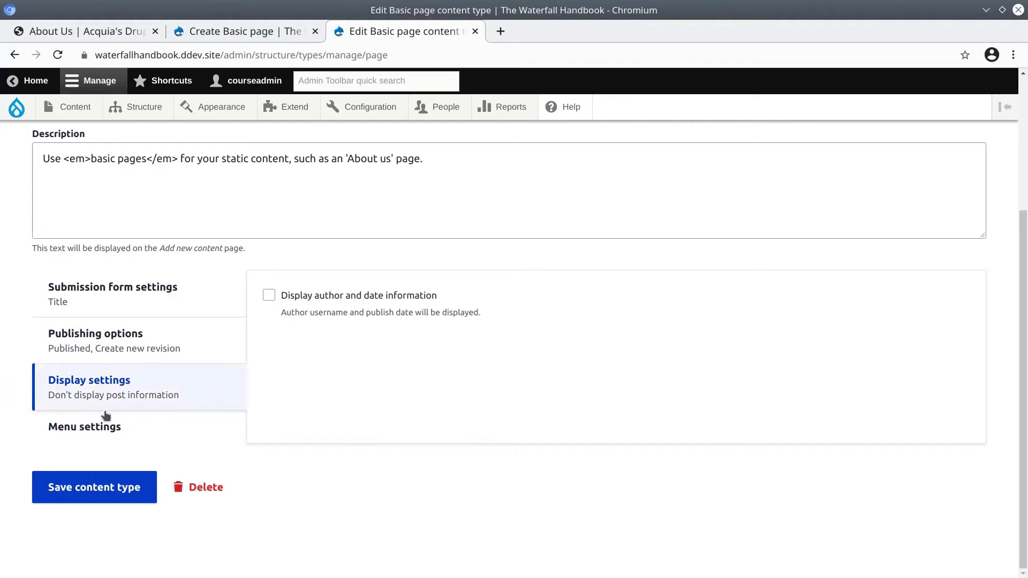
In Menu settings, toggle Main navigation off and back on as the available menu.
click(86, 435)
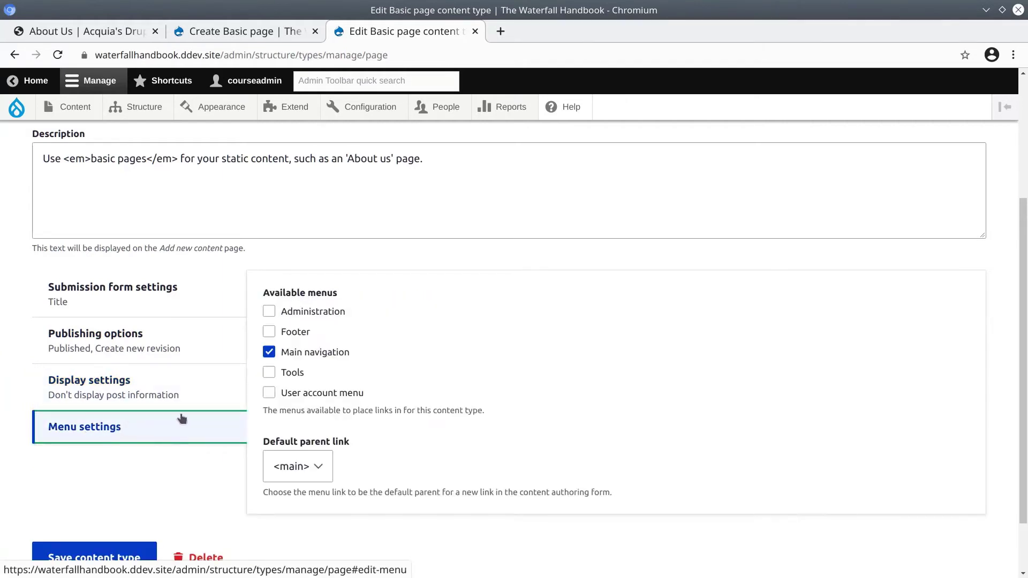
scroll(161, 423, down, 1)
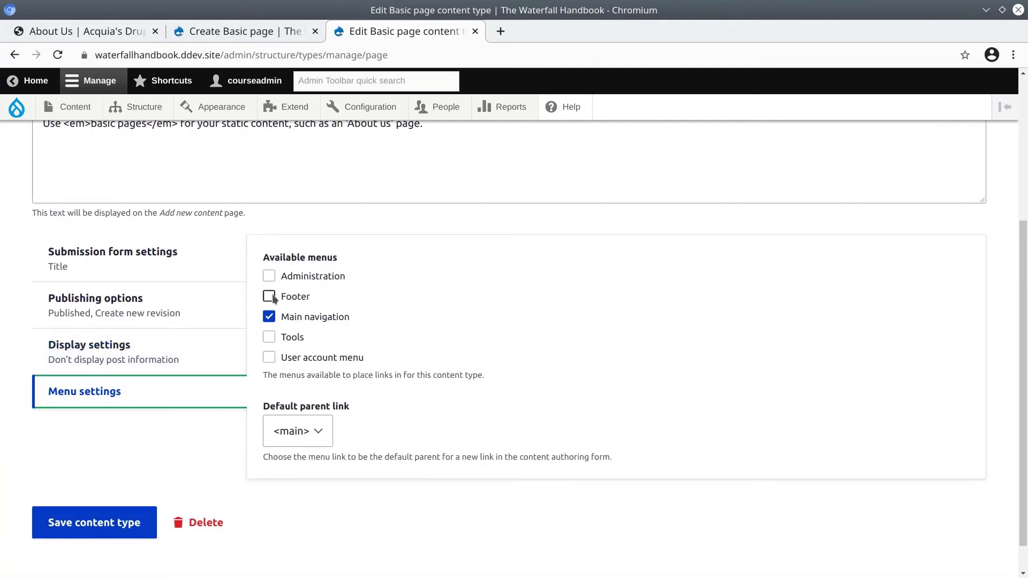
drag(270, 258, 339, 258)
click(311, 310)
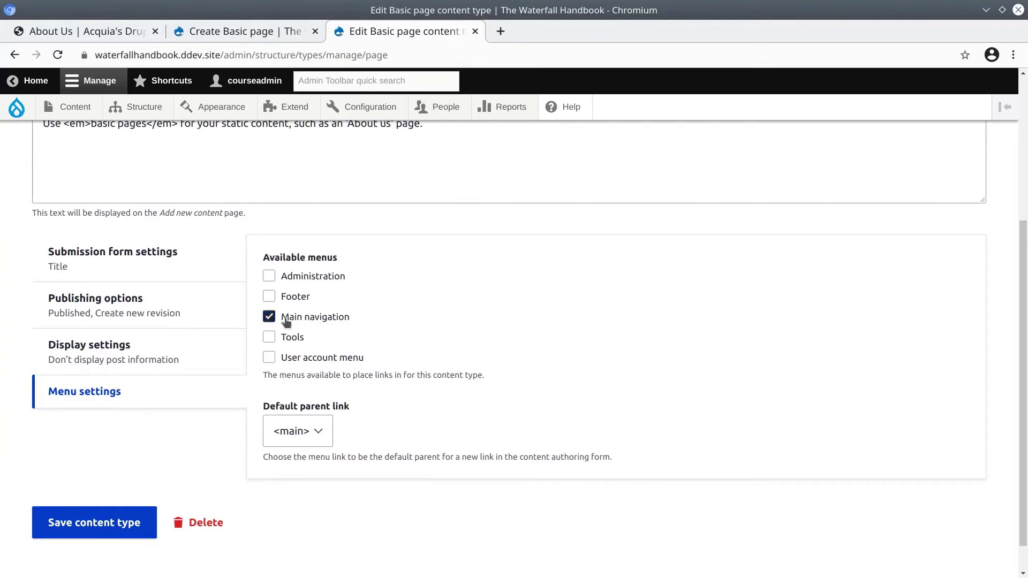
drag(289, 322, 349, 321)
click(293, 319)
click(287, 356)
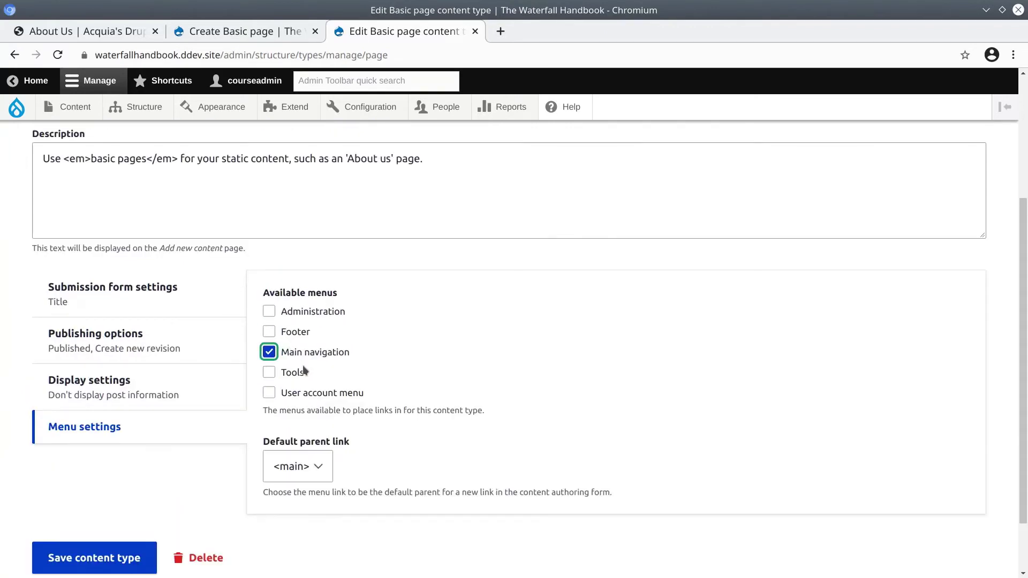
drag(284, 358, 374, 355)
scroll(412, 297, down, 2)
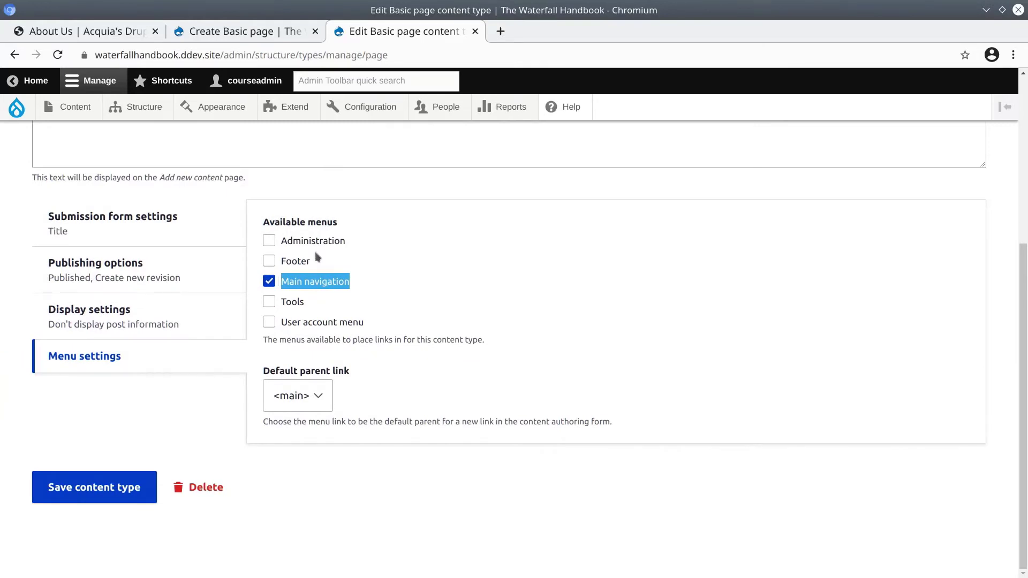
On the About Us page form, keep <Main navigation> as the menu link's parent.
click(229, 32)
scroll(803, 388, down, 4)
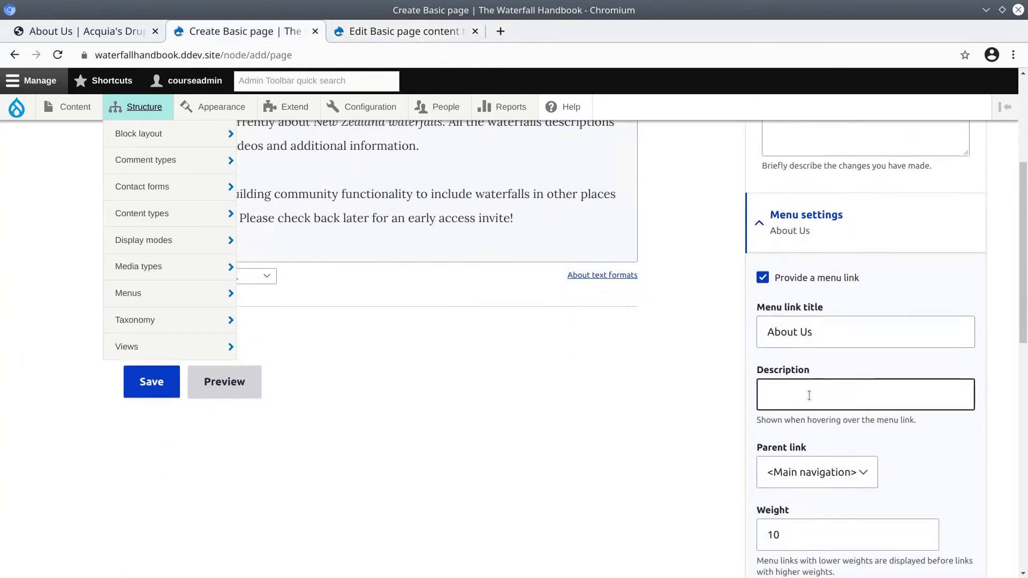
click(843, 364)
click(825, 380)
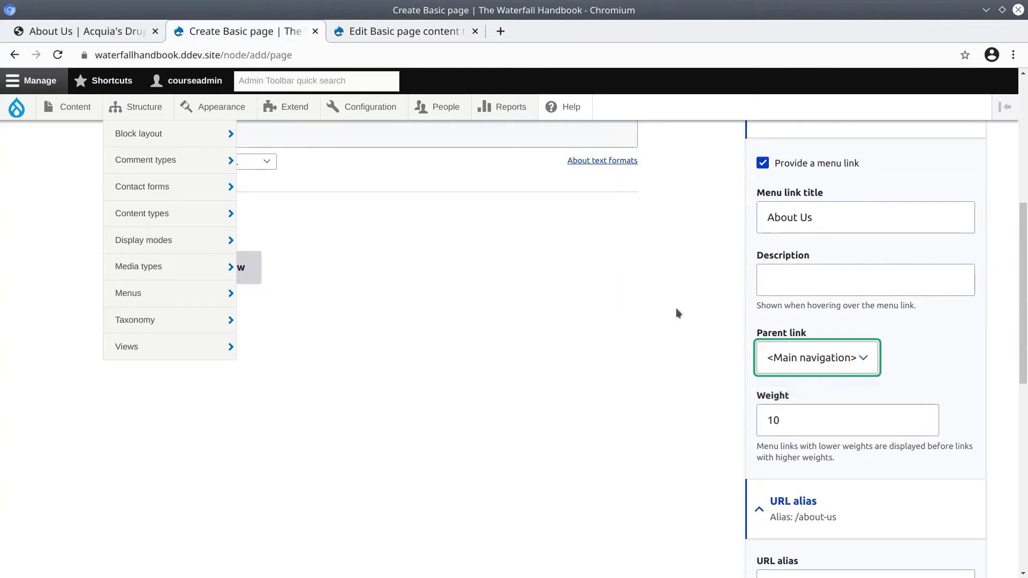
scroll(646, 368, up, 3)
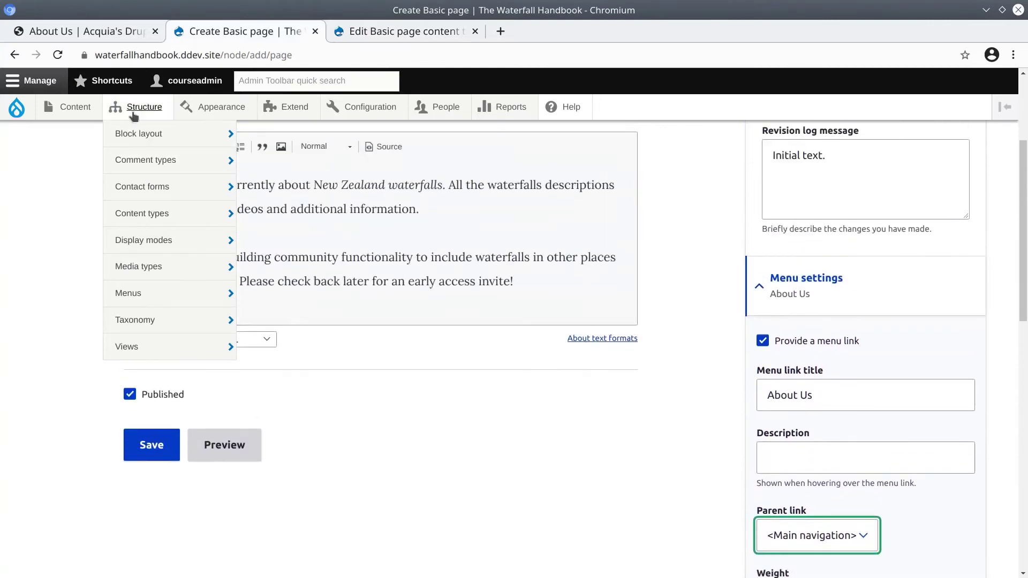
click(27, 232)
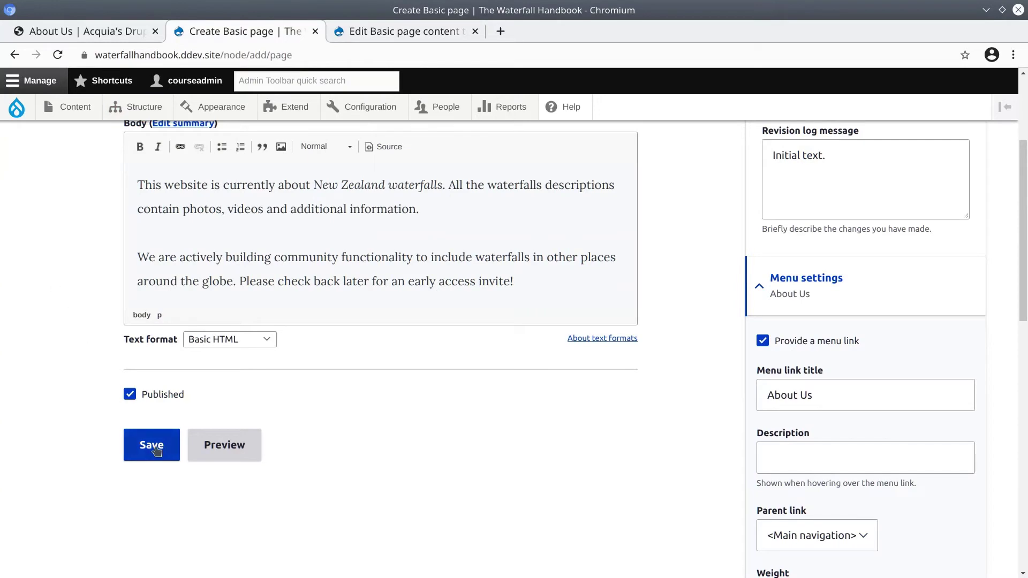
Check the title, About Us menu link title, weight and about-us URL alias, then save the page.
scroll(157, 451, up, 3)
click(210, 263)
scroll(665, 359, down, 5)
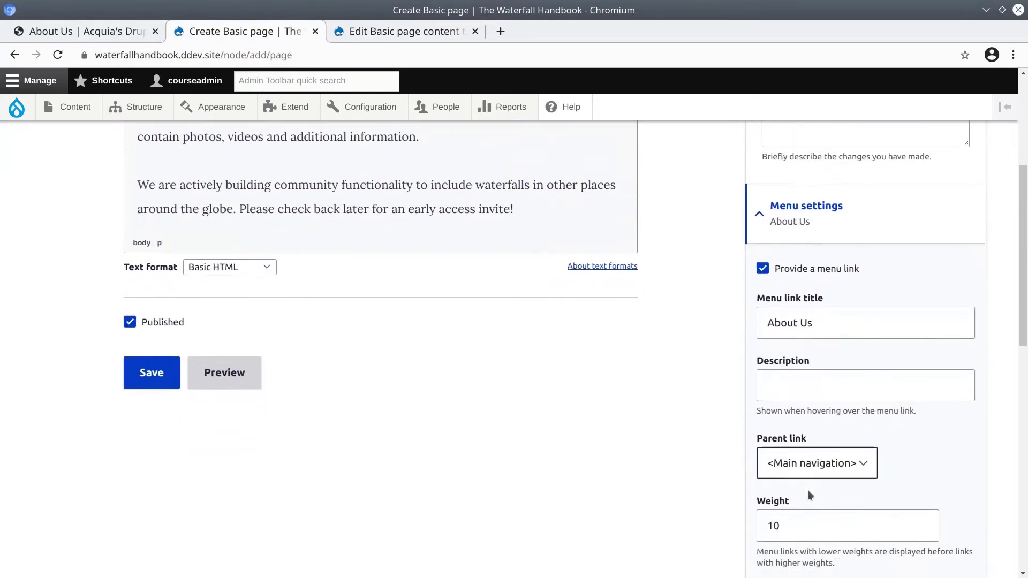
scroll(514, 411, up, 1)
scroll(696, 348, down, 1)
click(833, 288)
click(815, 490)
scroll(815, 376, down, 2)
scroll(814, 376, down, 4)
double_click(825, 408)
click(398, 368)
scroll(322, 321, up, 4)
click(152, 235)
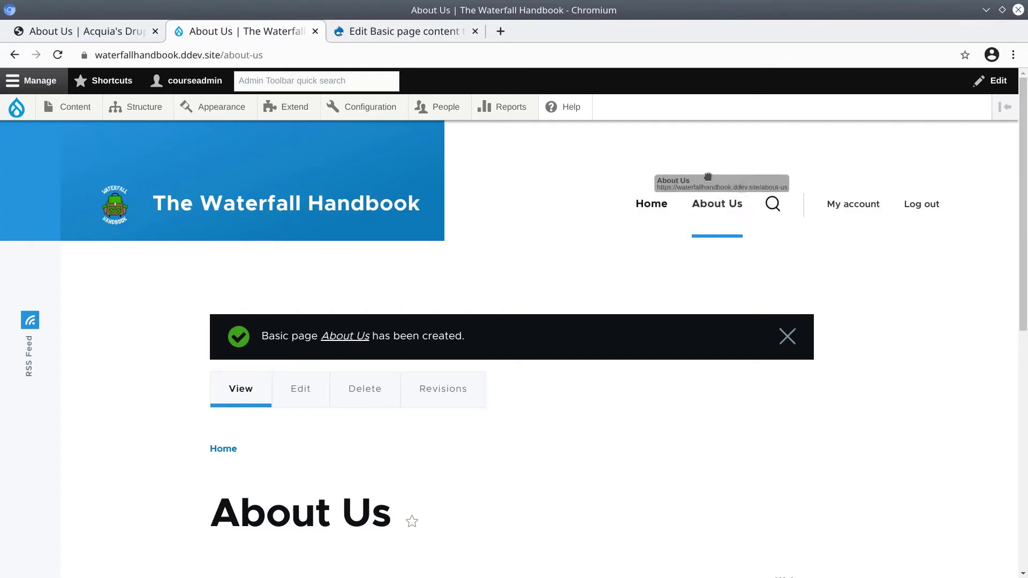
click(227, 57)
key(End)
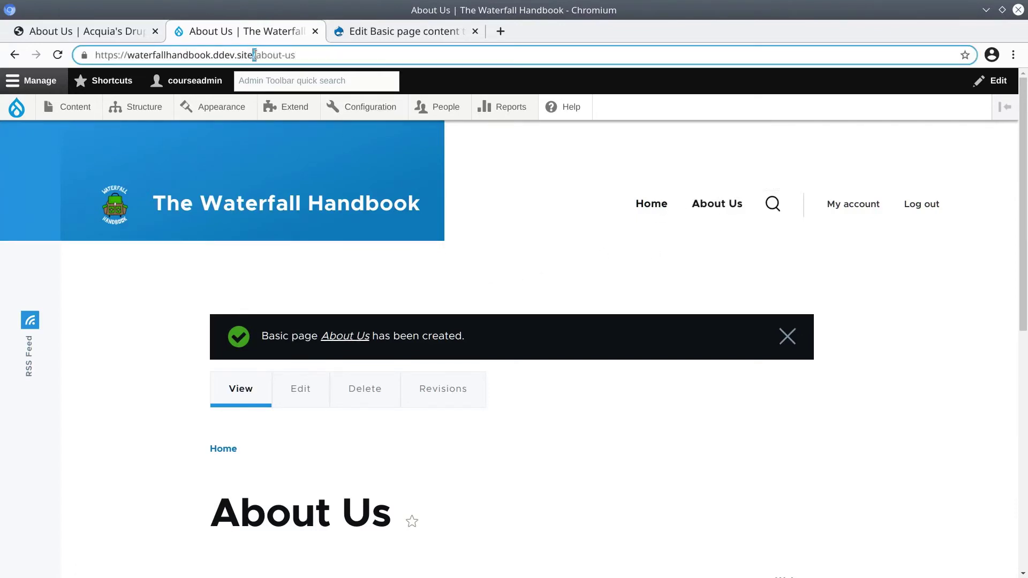
drag(267, 56, 337, 57)
click(334, 55)
click(144, 391)
scroll(145, 390, down, 3)
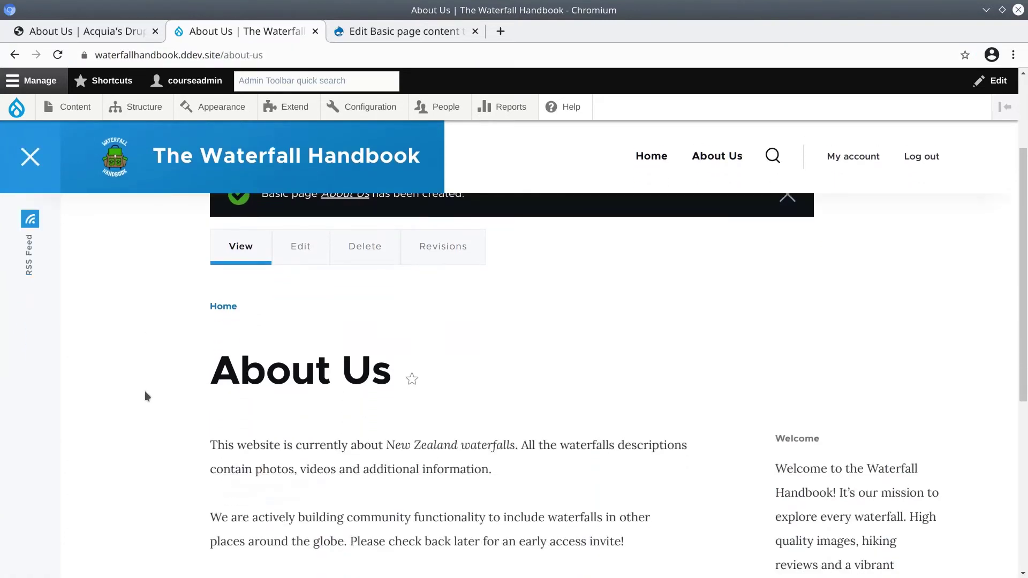
scroll(146, 396, down, 4)
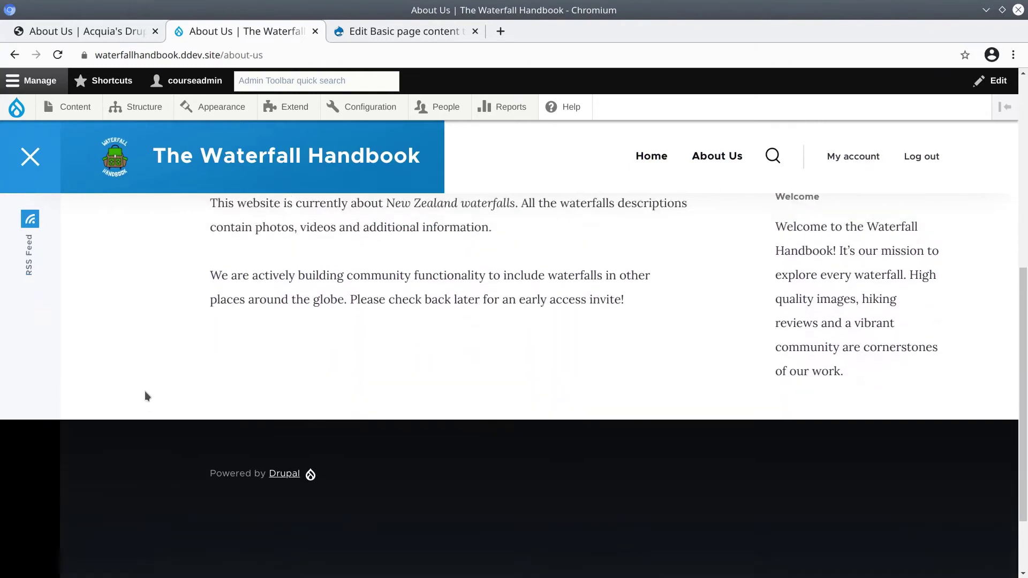
scroll(145, 396, up, 4)
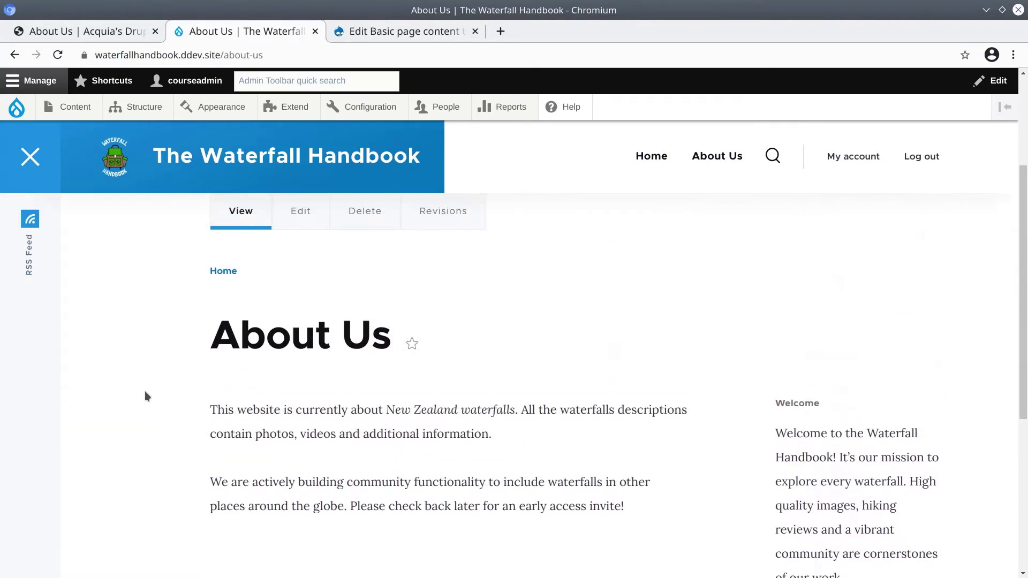
scroll(145, 396, up, 4)
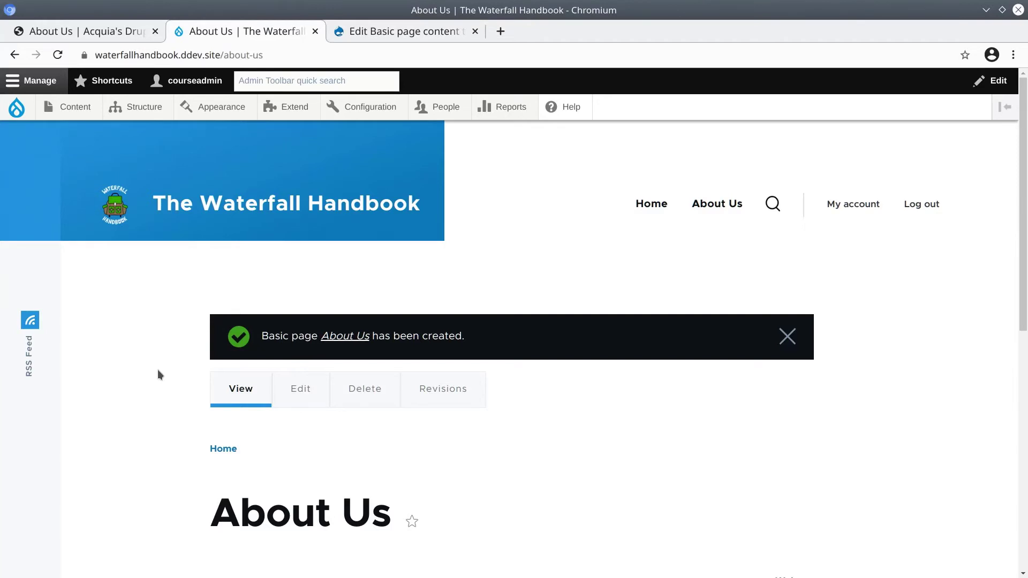
Open Content > Add content > Article in a new tab and switch to it.
mouse_move(75, 108)
mouse_move(74, 137)
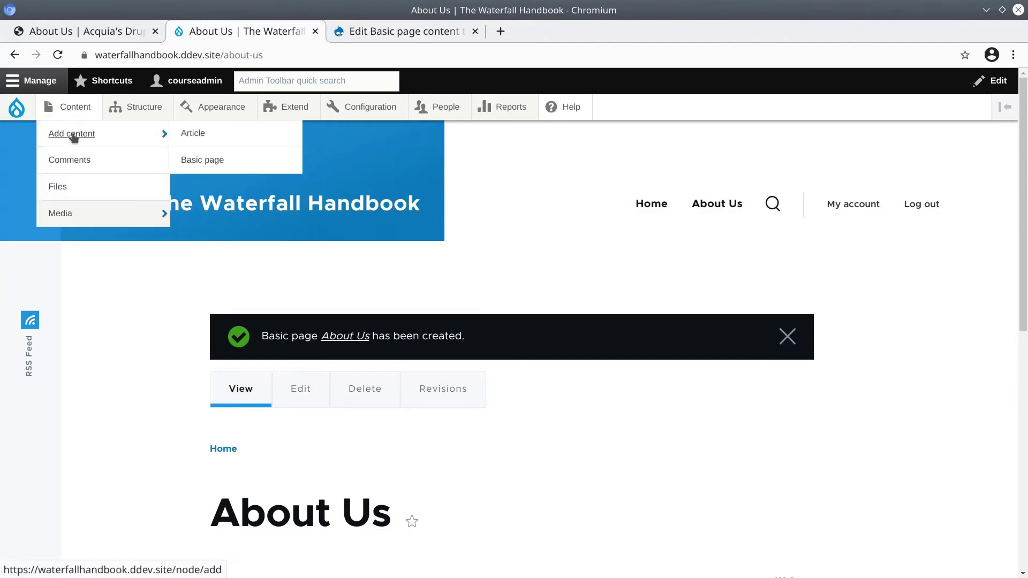
right_click(195, 136)
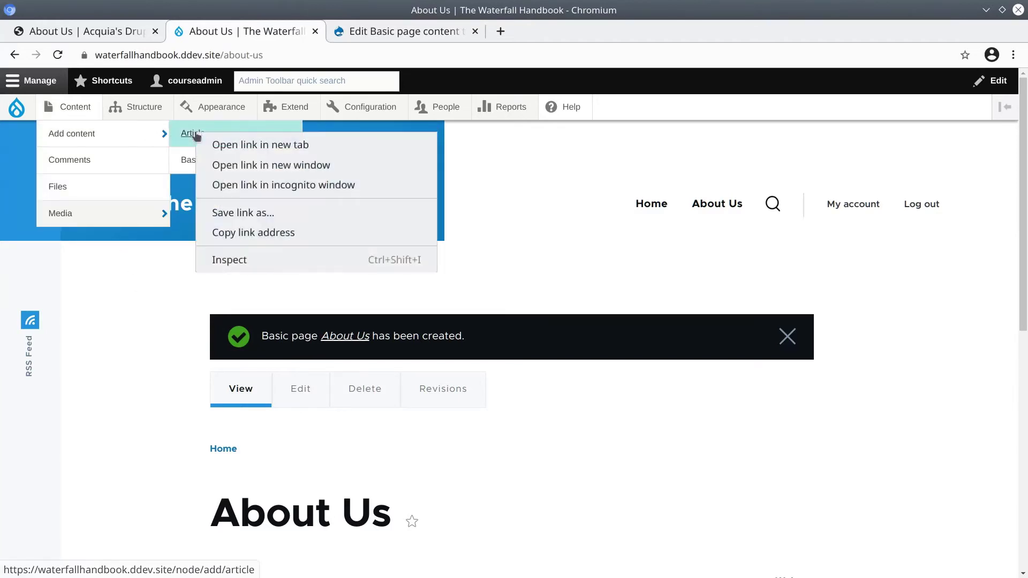
click(232, 140)
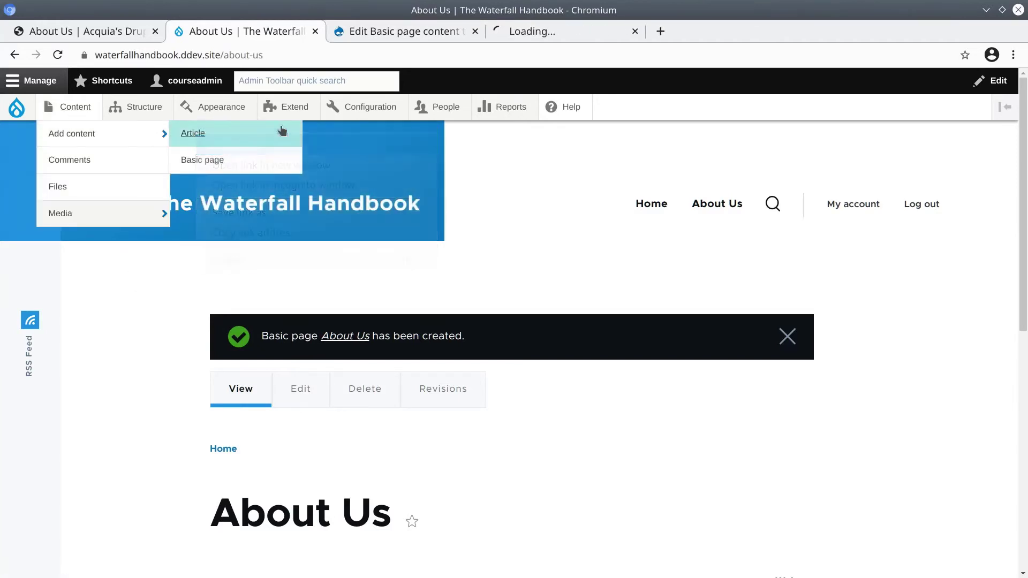
click(557, 33)
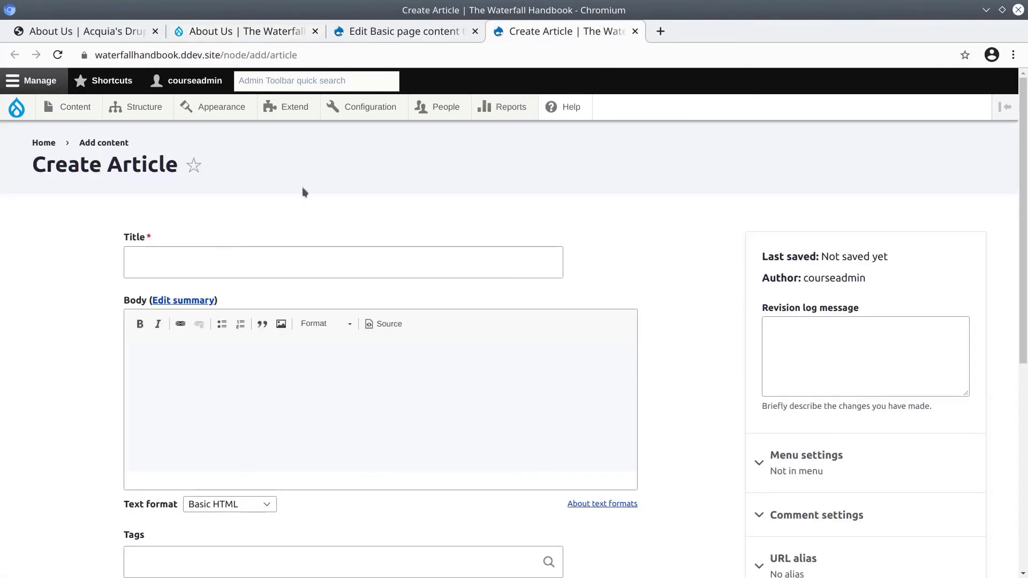
Review the empty Title, Body and Tags fields and the pre-checked Published option.
key(Tab)
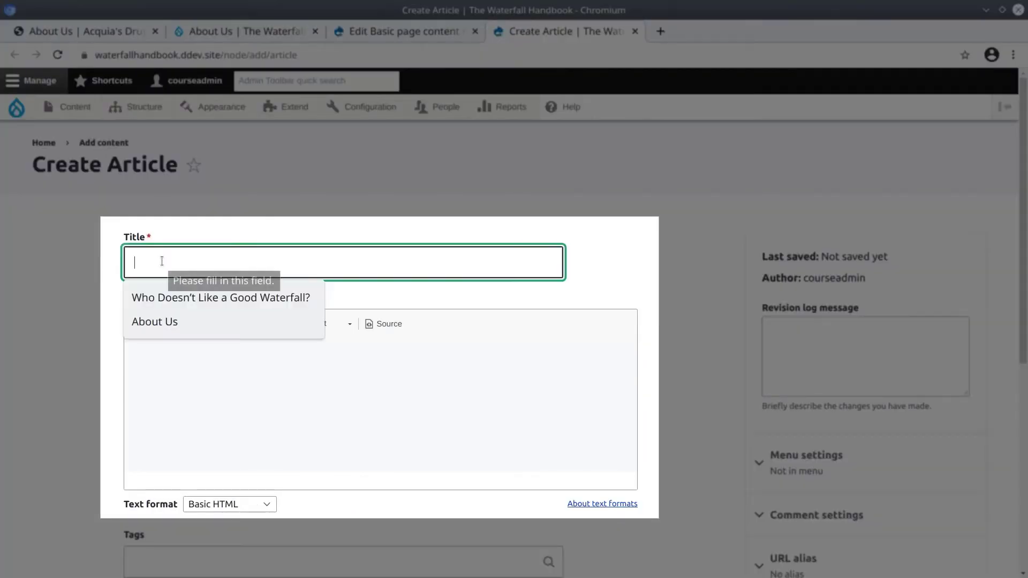
click(195, 401)
scroll(105, 351, down, 2)
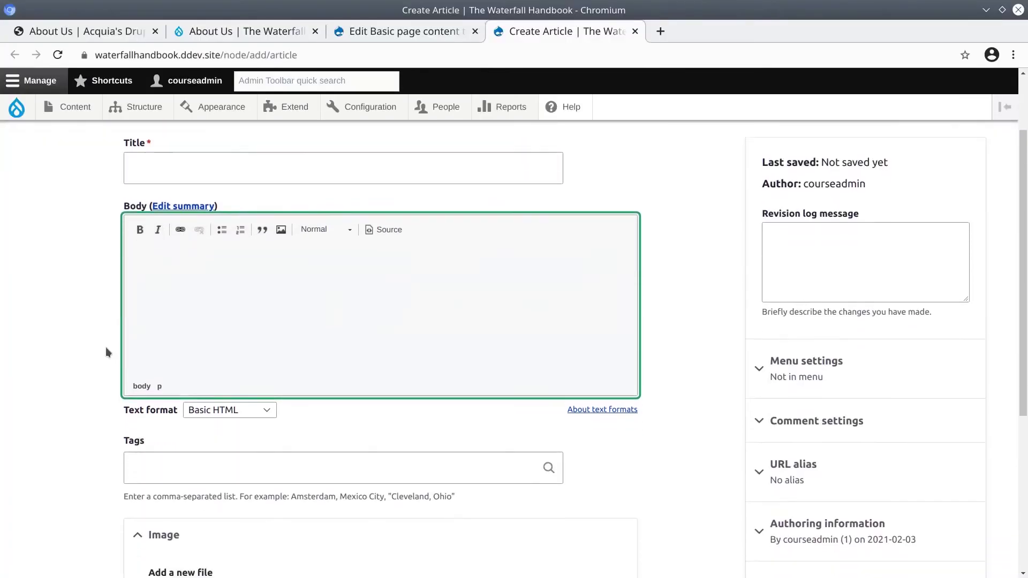
scroll(102, 350, down, 1)
click(138, 357)
scroll(105, 400, down, 2)
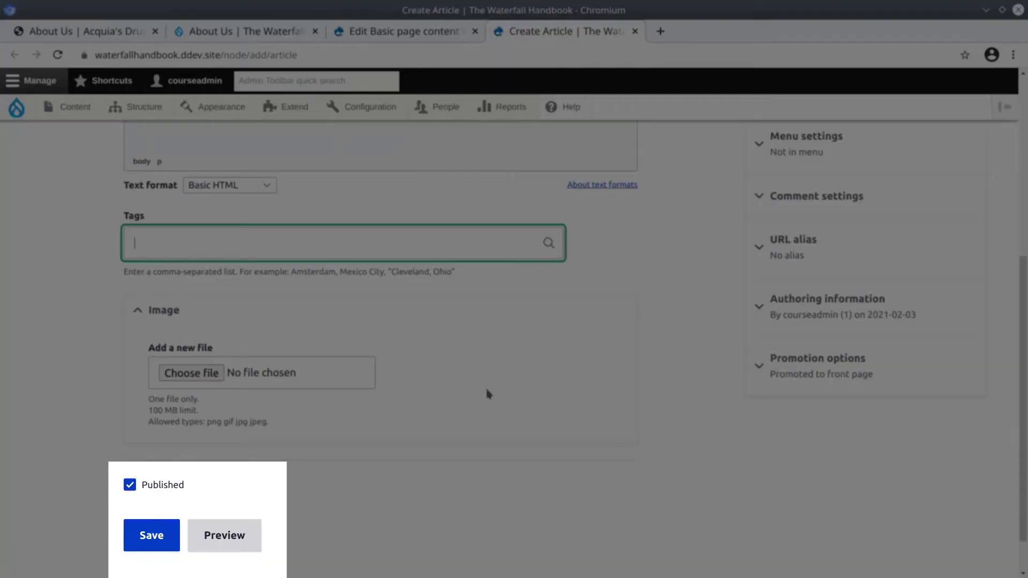
click(214, 549)
drag(154, 485, 178, 485)
click(219, 504)
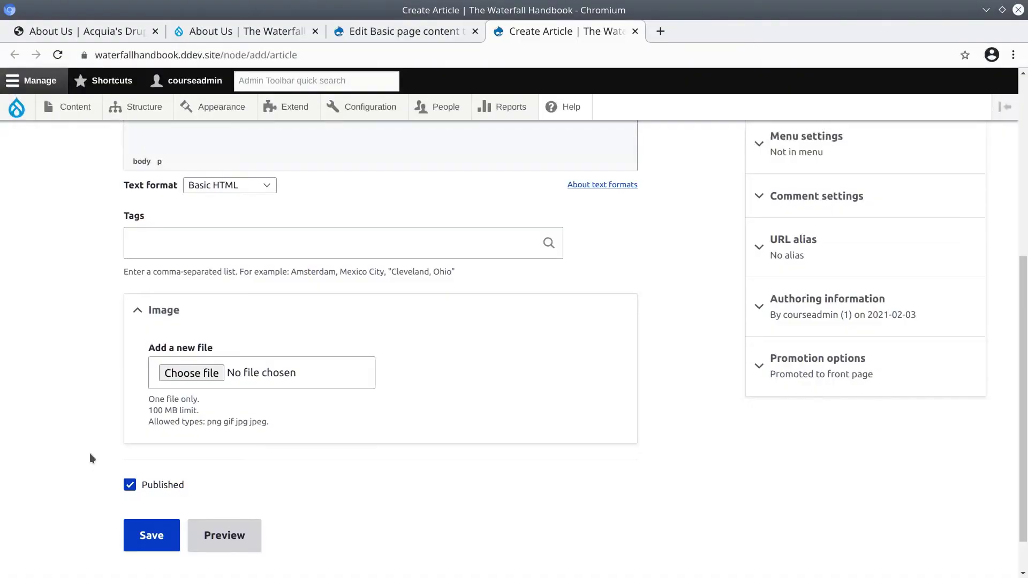
scroll(668, 362, up, 5)
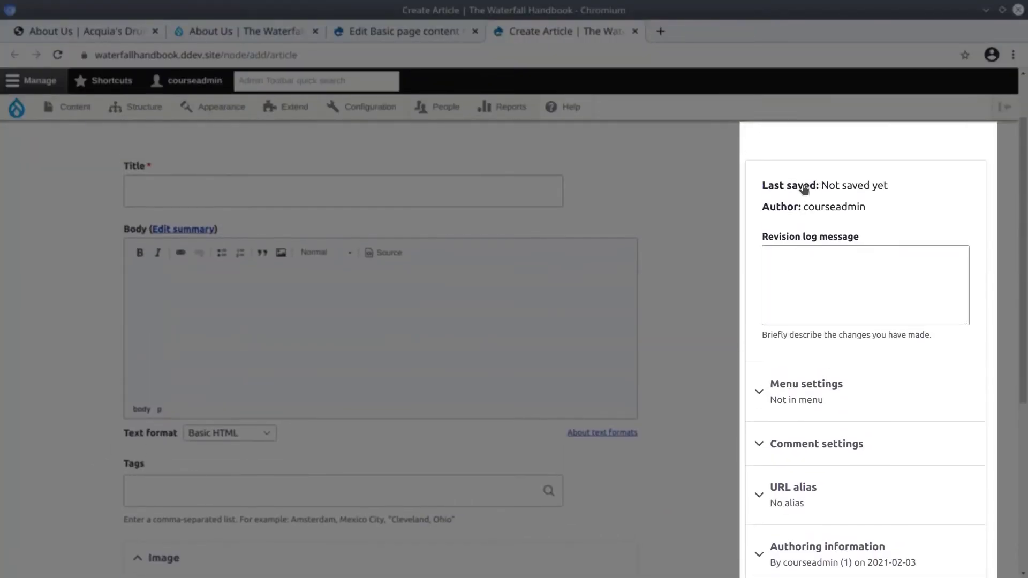
drag(798, 199, 810, 241)
click(803, 262)
scroll(798, 289, down, 2)
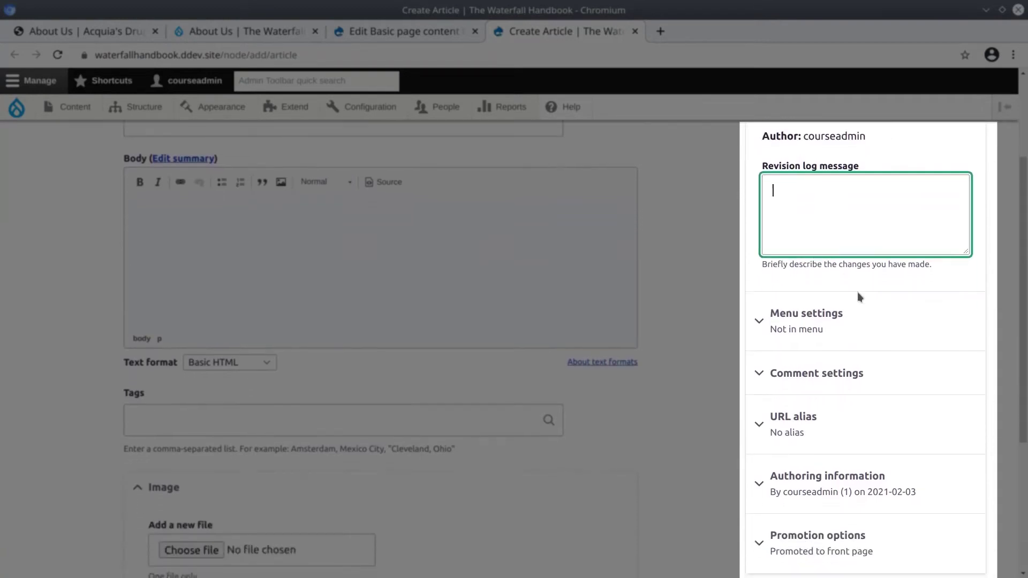
click(801, 315)
click(802, 315)
scroll(801, 315, down, 1)
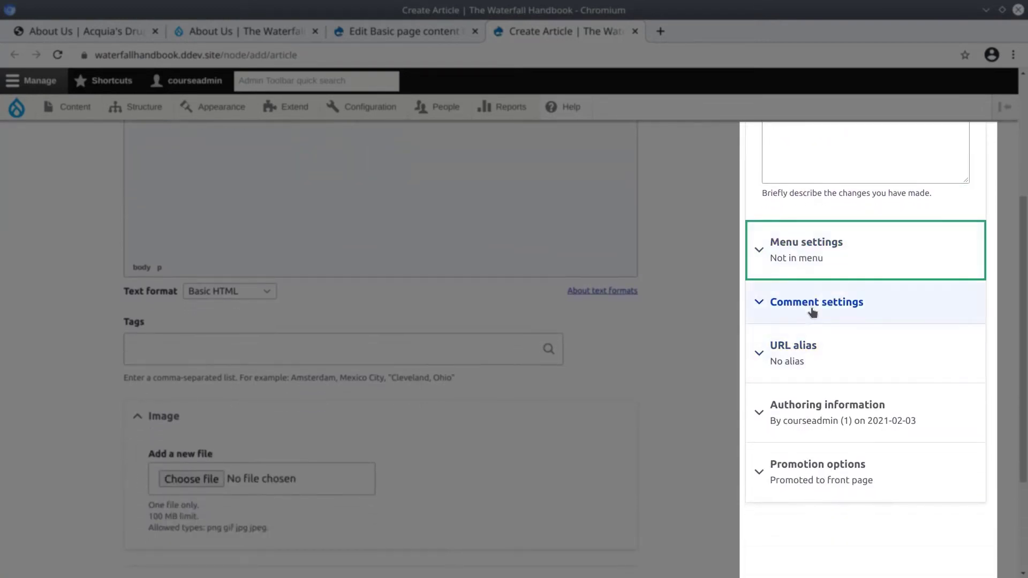
triple_click(813, 312)
click(813, 312)
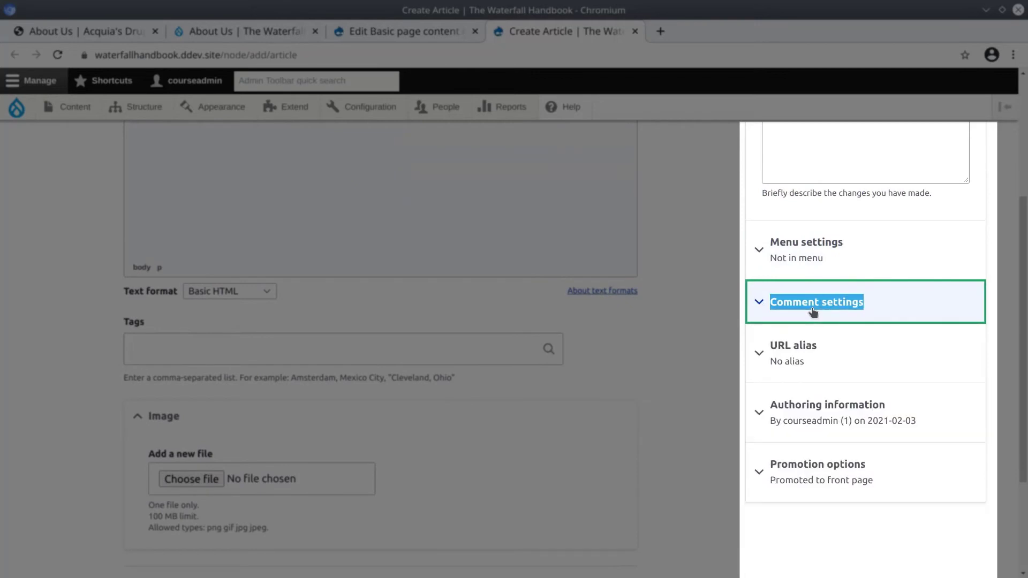
scroll(777, 346, down, 1)
click(804, 284)
click(803, 283)
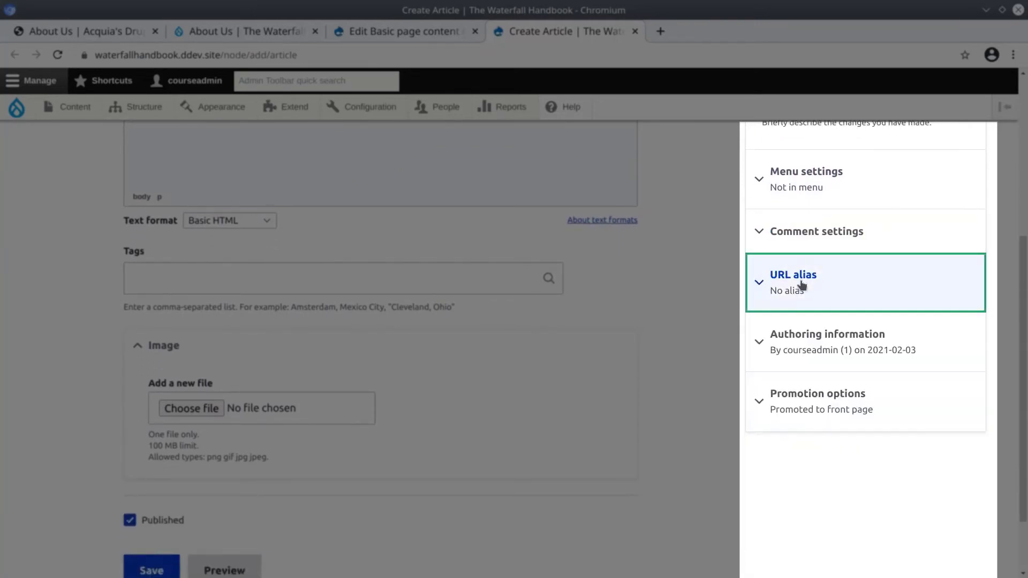
click(806, 340)
click(809, 342)
scroll(814, 321, down, 1)
click(816, 316)
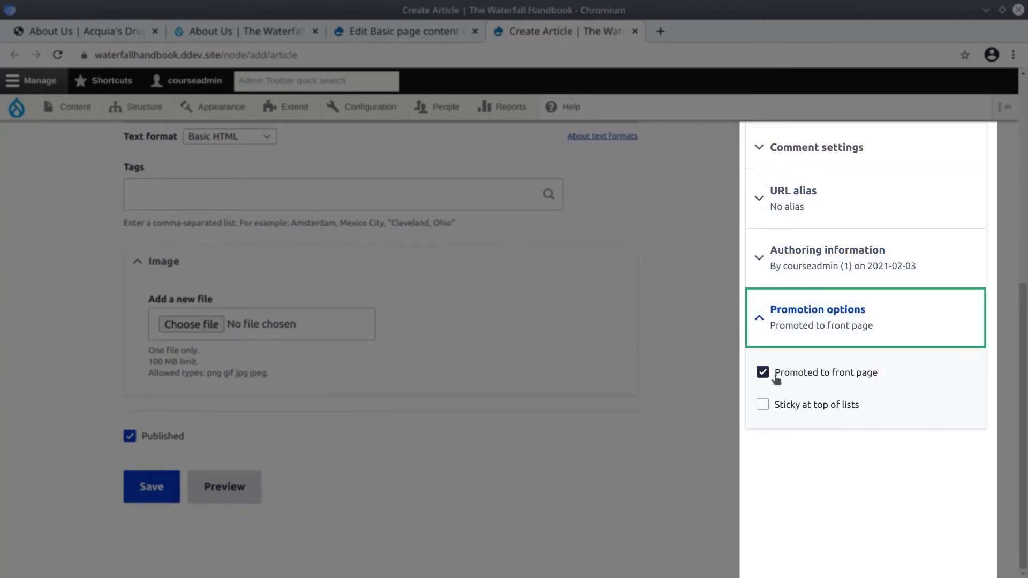
drag(777, 380, 877, 370)
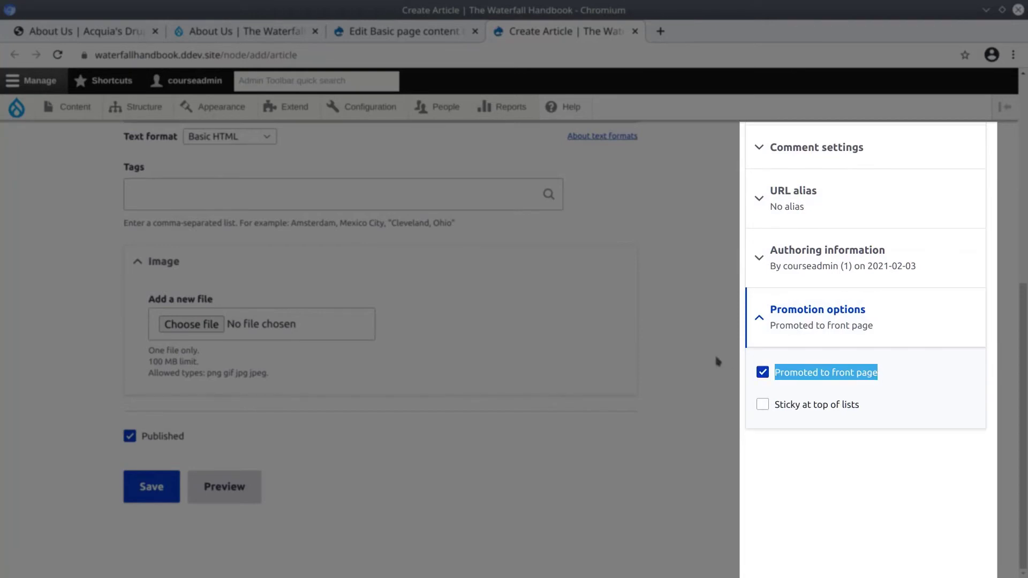
drag(770, 369, 880, 371)
click(693, 368)
click(809, 316)
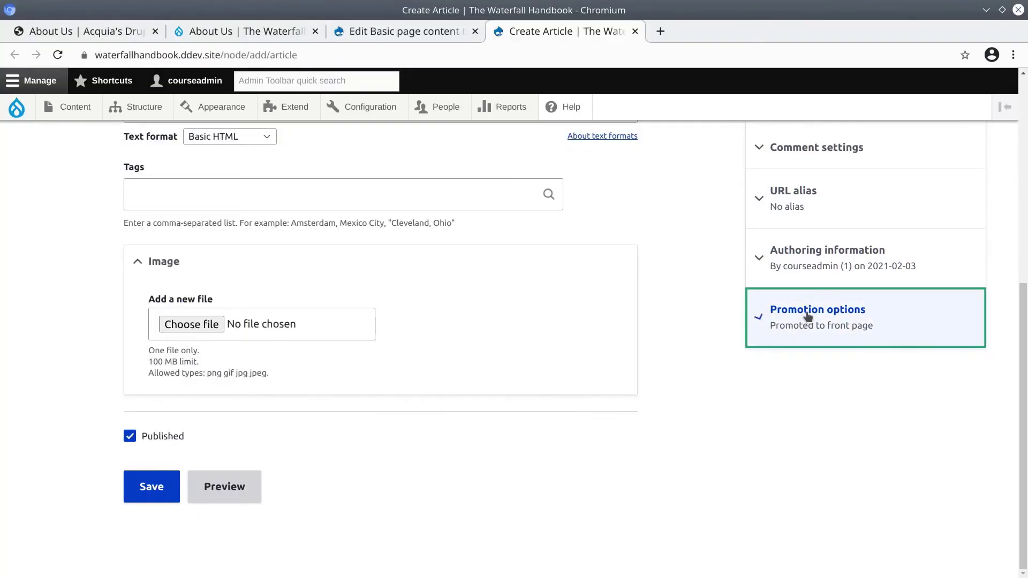
scroll(710, 344, up, 2)
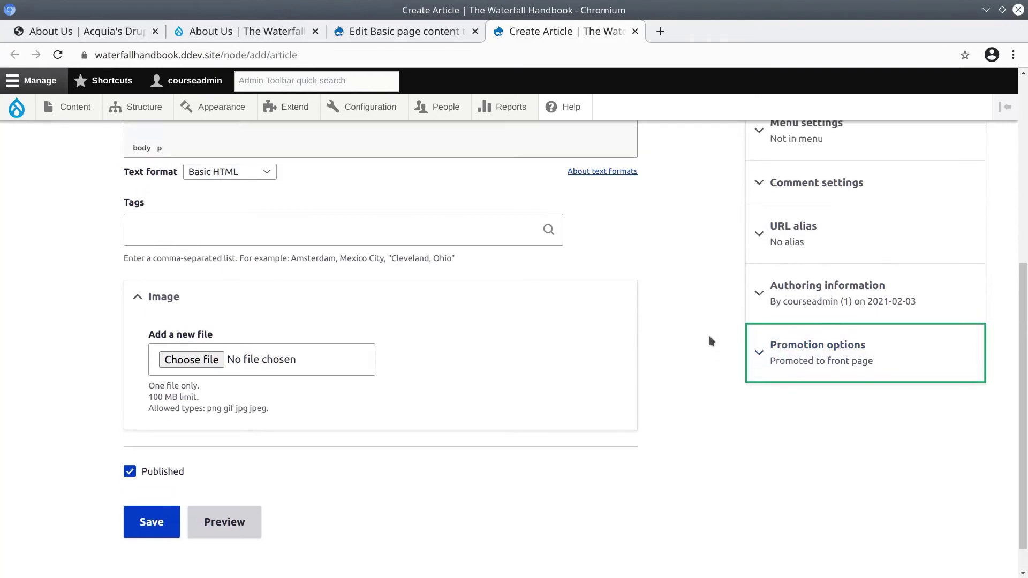
Open Structure > Content types > Article's edit settings in a new browser tab.
scroll(709, 335, up, 5)
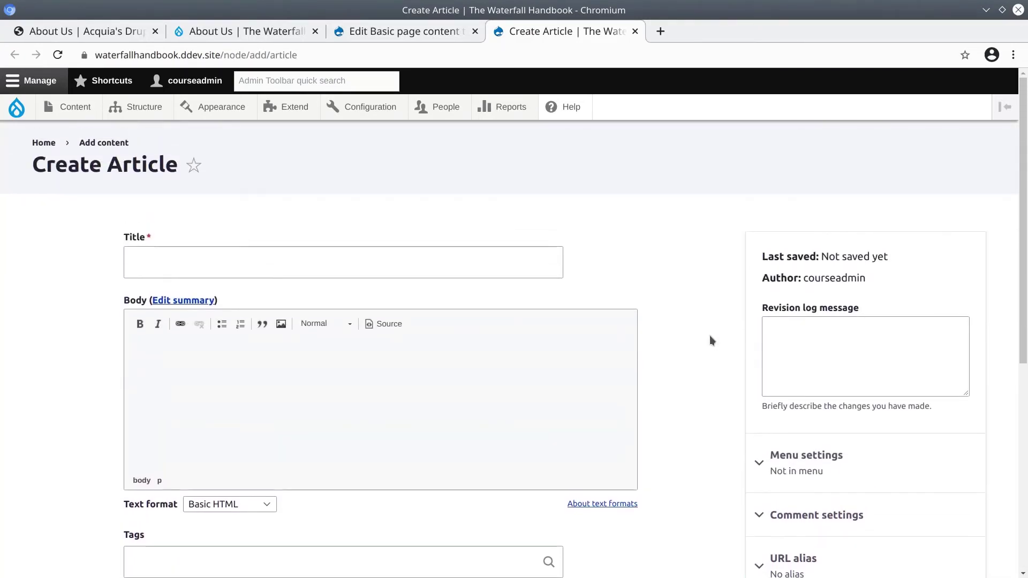
mouse_move(154, 116)
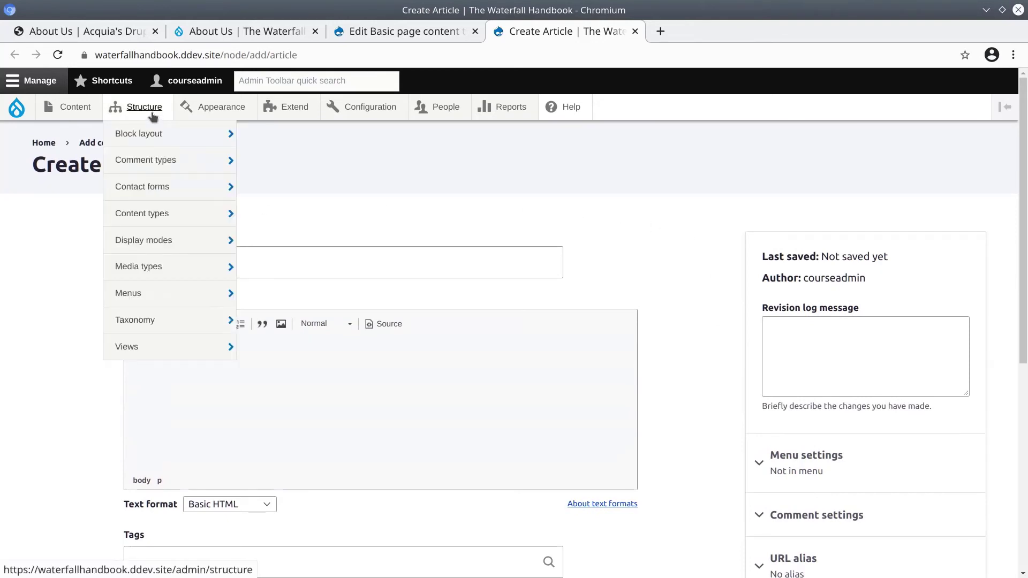
mouse_move(142, 212)
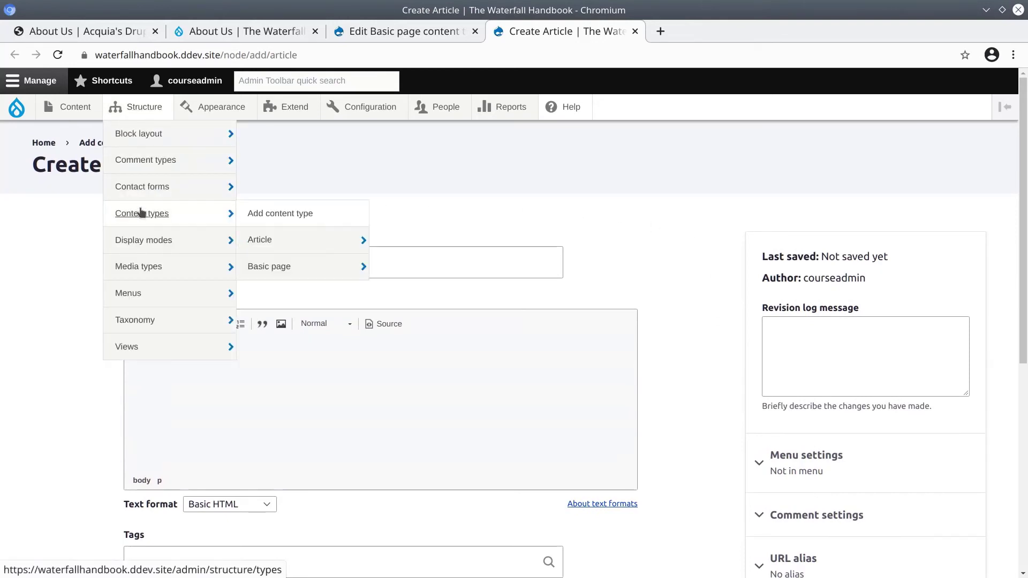
right_click(264, 244)
click(285, 247)
click(714, 32)
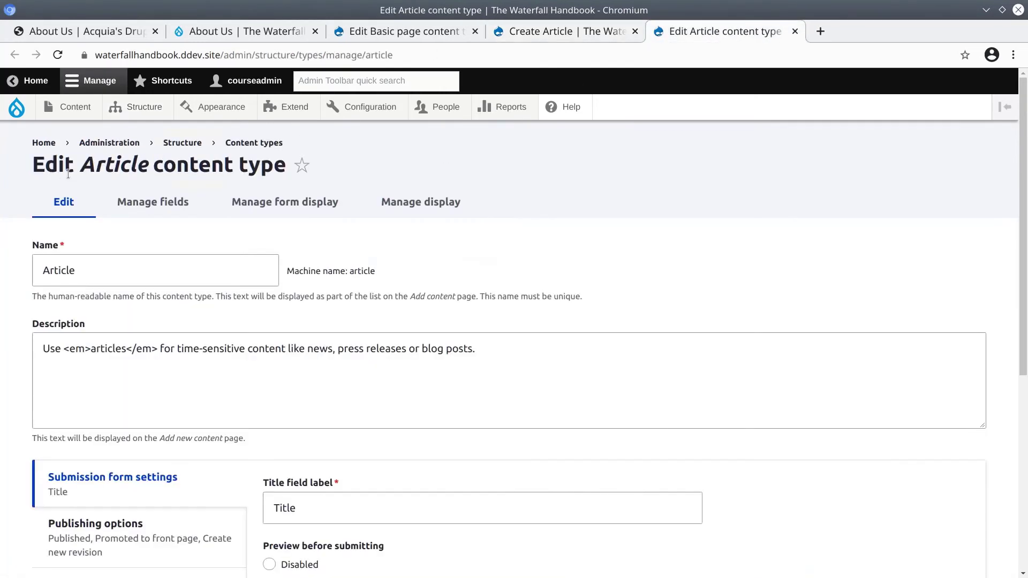
drag(67, 173, 286, 167)
click(108, 185)
scroll(104, 244, down, 1)
scroll(104, 244, down, 2)
click(114, 289)
click(309, 296)
double_click(300, 371)
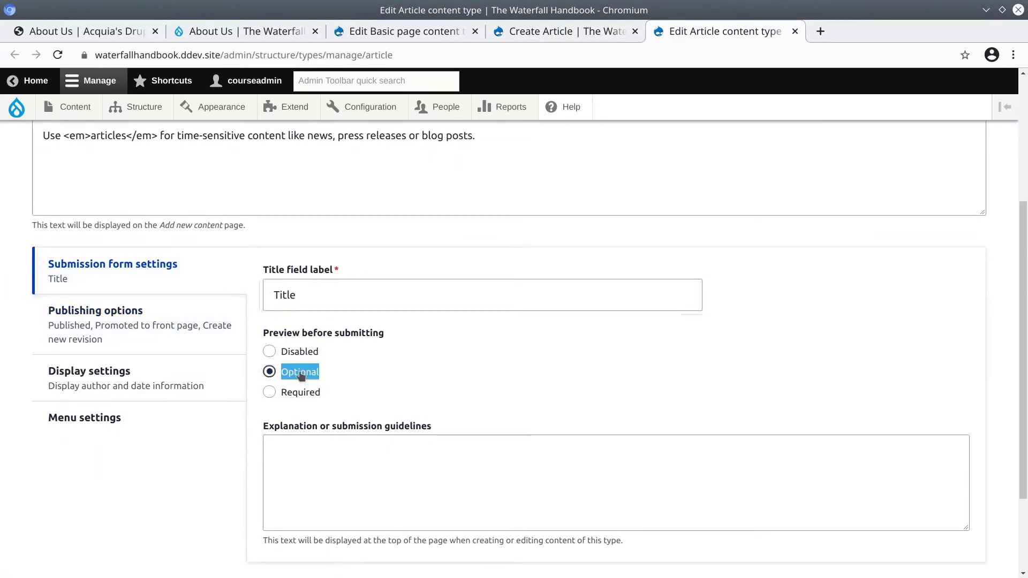
click(100, 324)
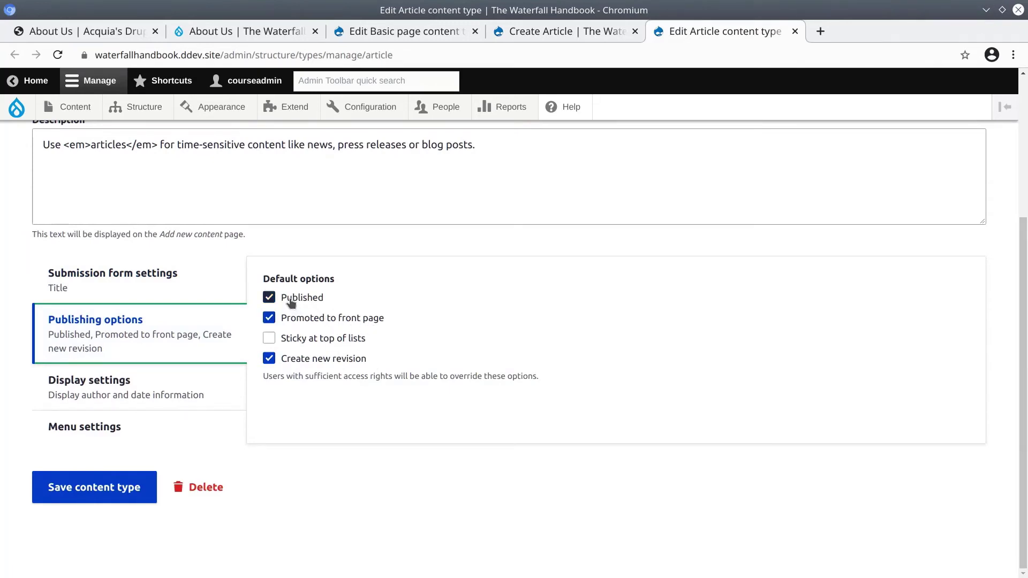
drag(287, 318, 426, 320)
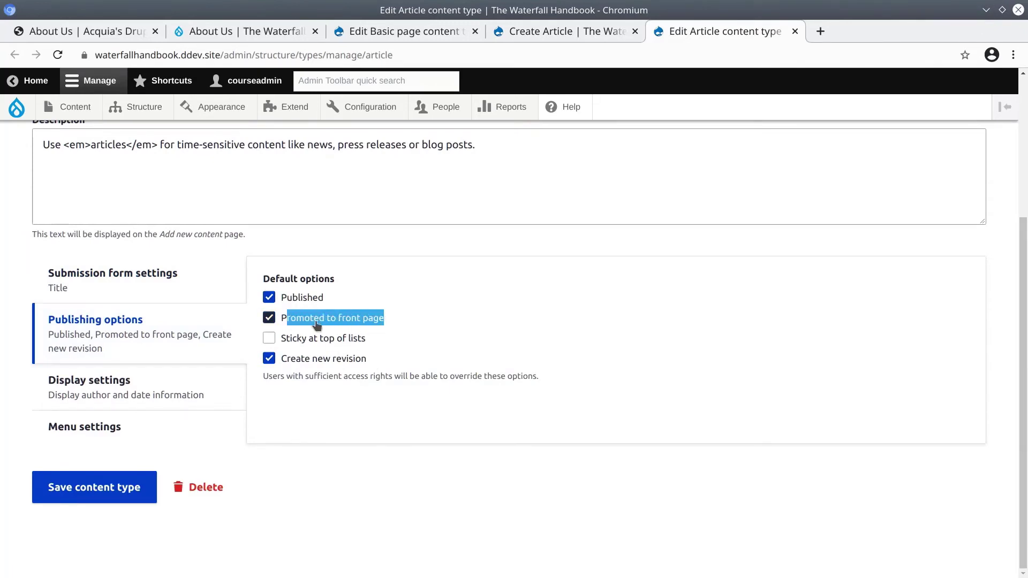
drag(340, 454, 310, 426)
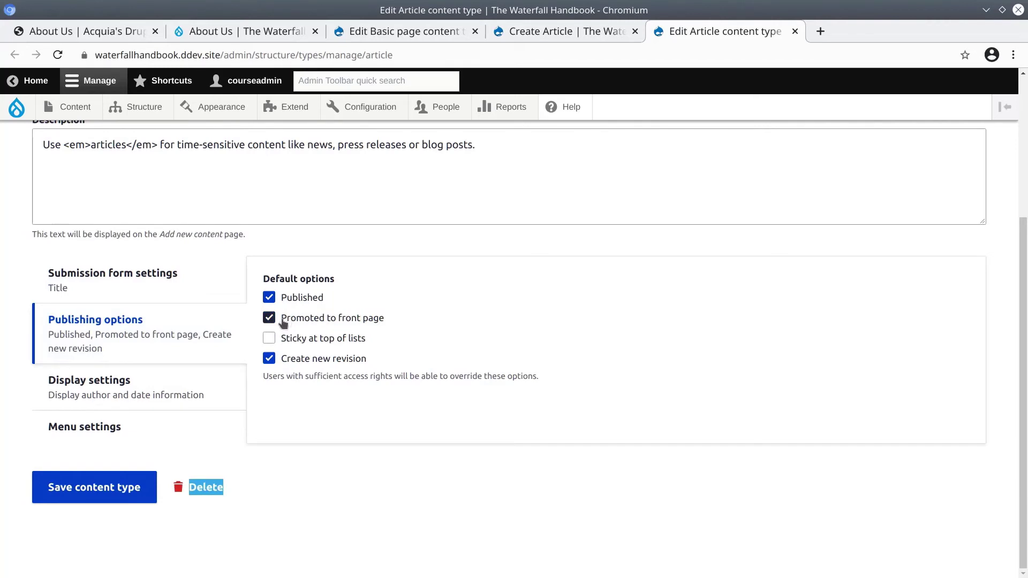
click(97, 388)
drag(282, 284, 483, 289)
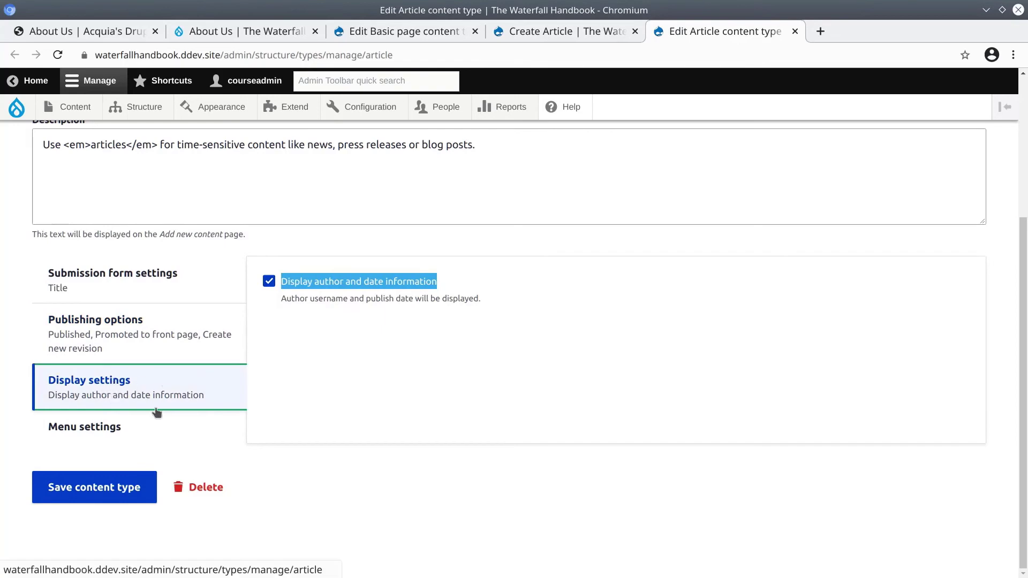
click(110, 427)
scroll(138, 376, down, 1)
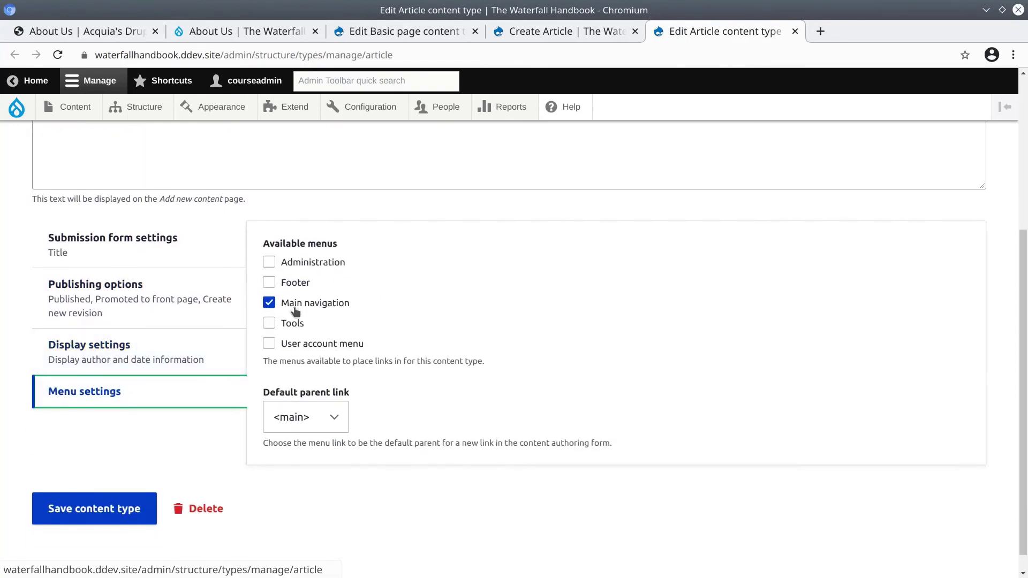
drag(281, 307, 388, 310)
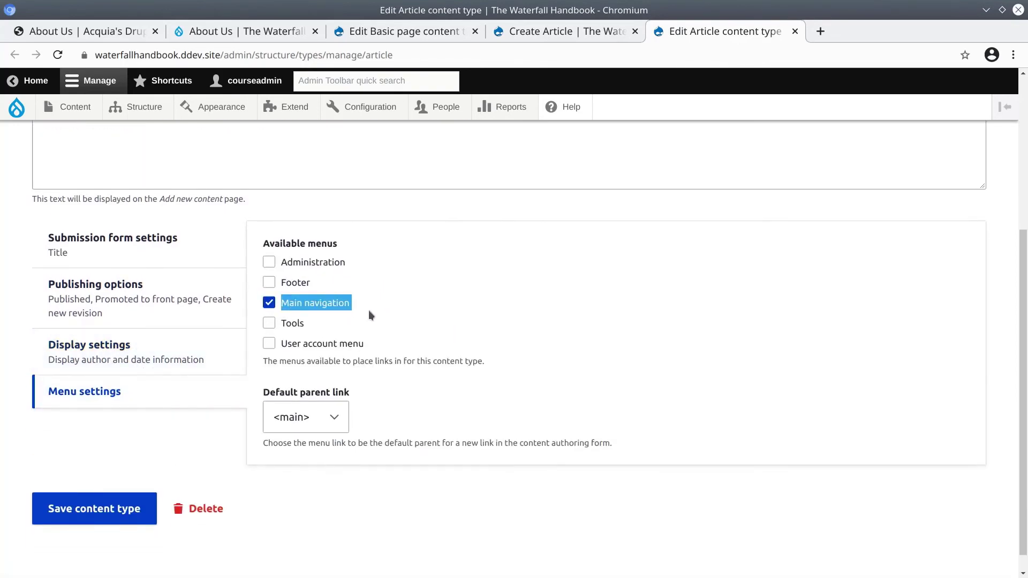
click(67, 397)
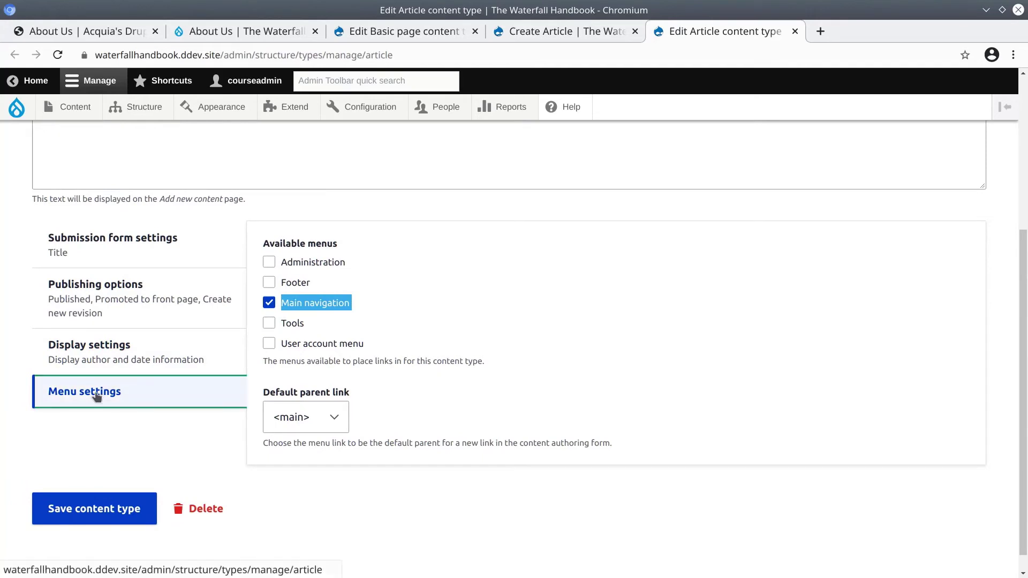
click(120, 255)
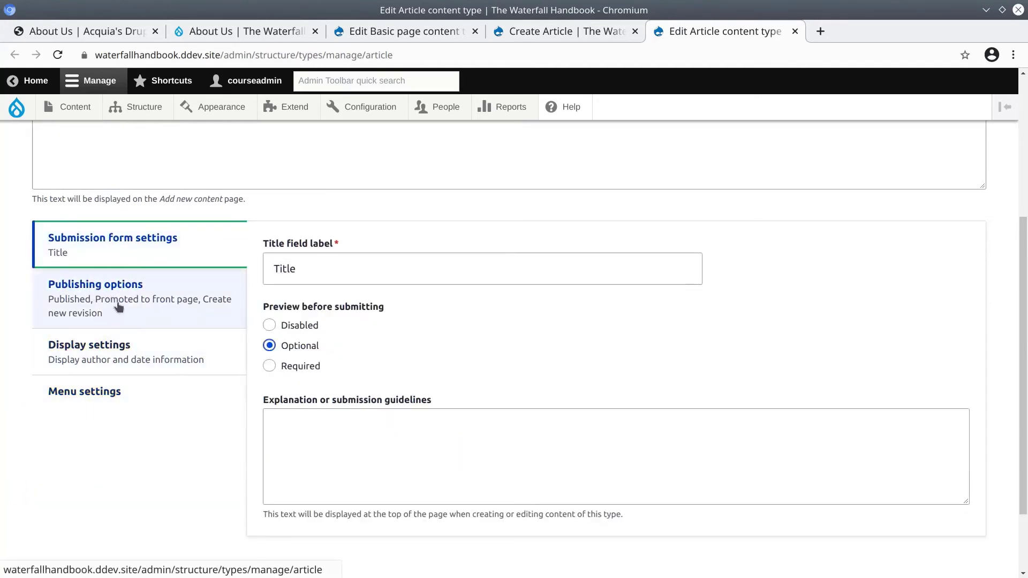
scroll(119, 307, up, 5)
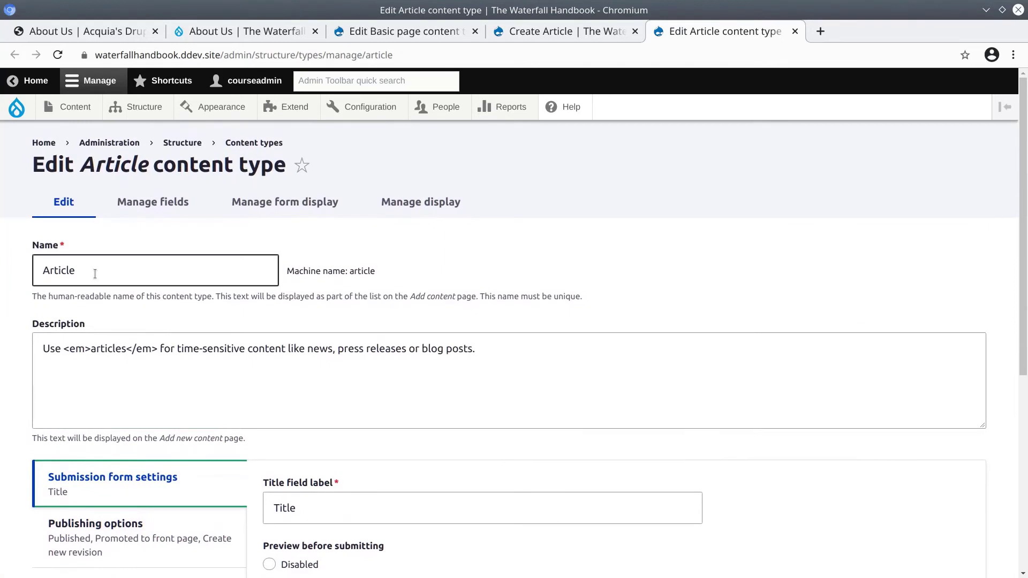
click(95, 273)
drag(45, 166, 239, 182)
Open Article's Manage fields list and highlight the Comments field row, label and comment machine name.
click(198, 171)
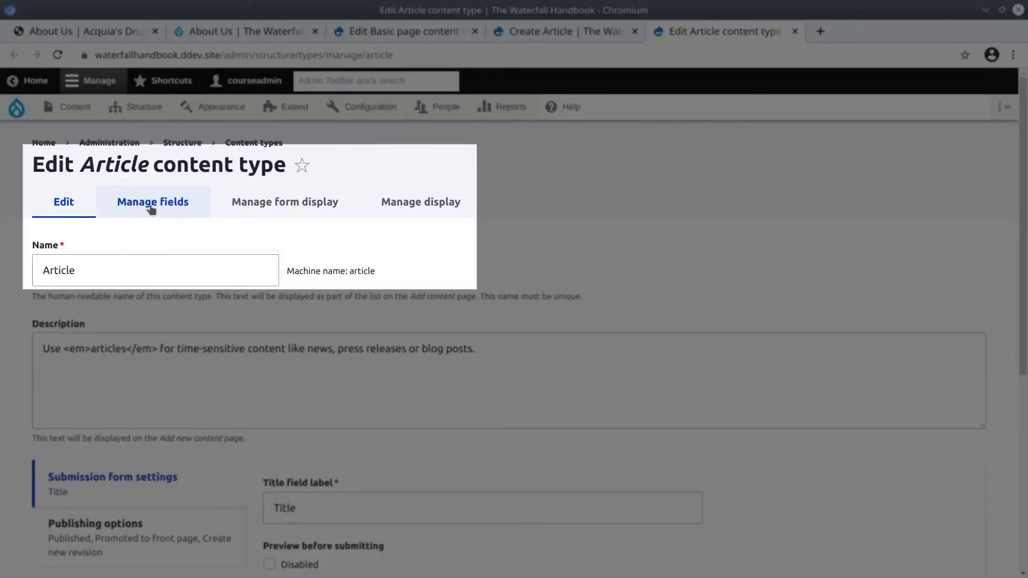
click(149, 208)
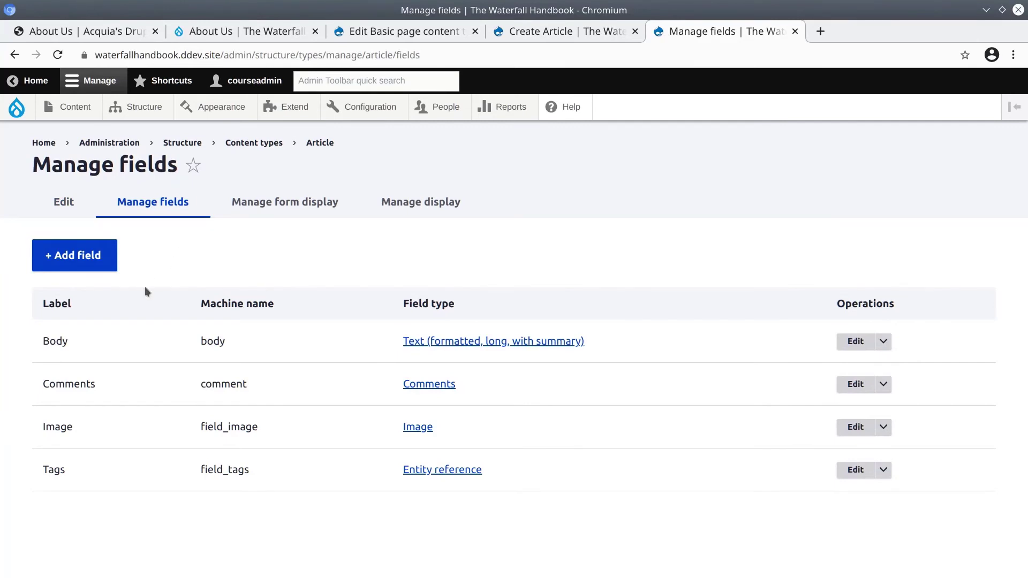
drag(55, 384, 482, 391)
click(432, 381)
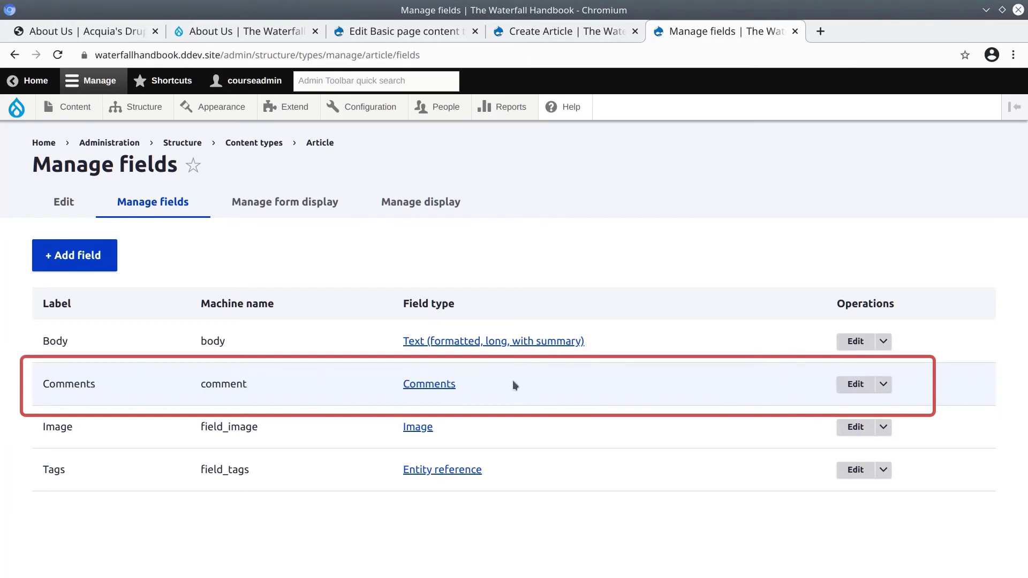
double_click(83, 384)
click(123, 394)
double_click(217, 395)
click(280, 395)
double_click(55, 383)
click(265, 397)
click(575, 32)
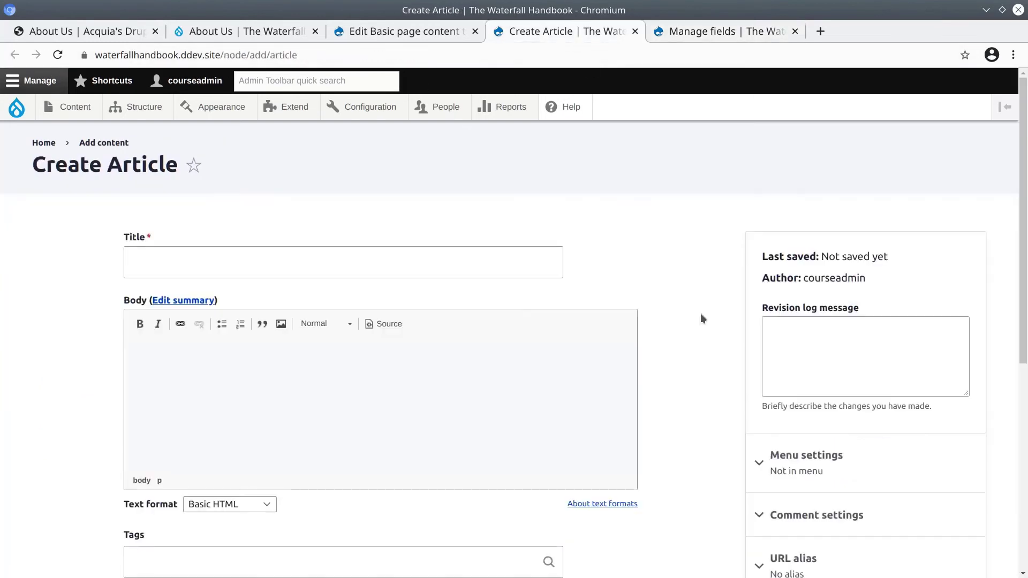
scroll(669, 378, down, 3)
click(760, 381)
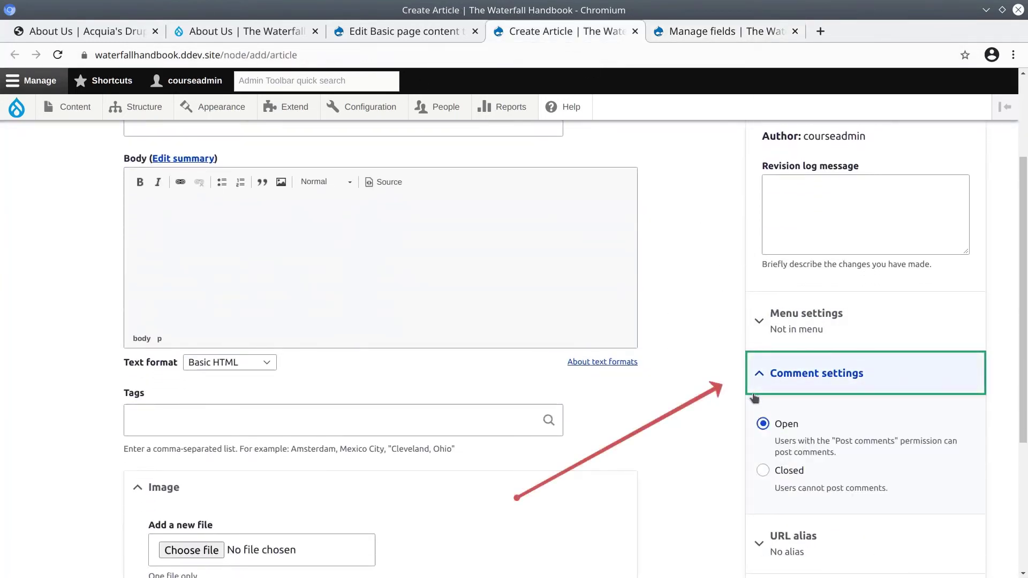
scroll(691, 400, up, 1)
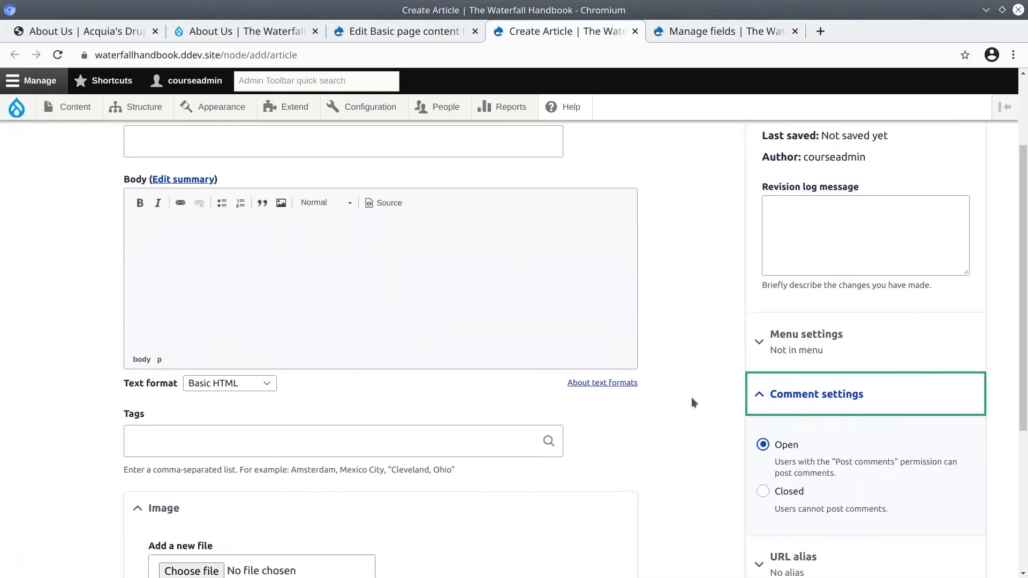
scroll(727, 397, down, 1)
click(817, 372)
click(804, 372)
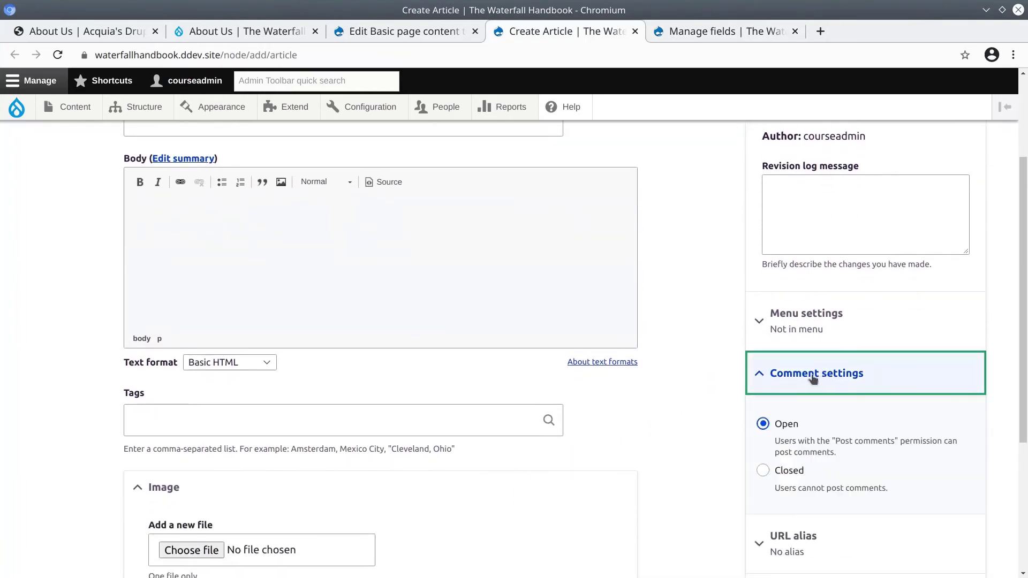
click(689, 33)
double_click(129, 380)
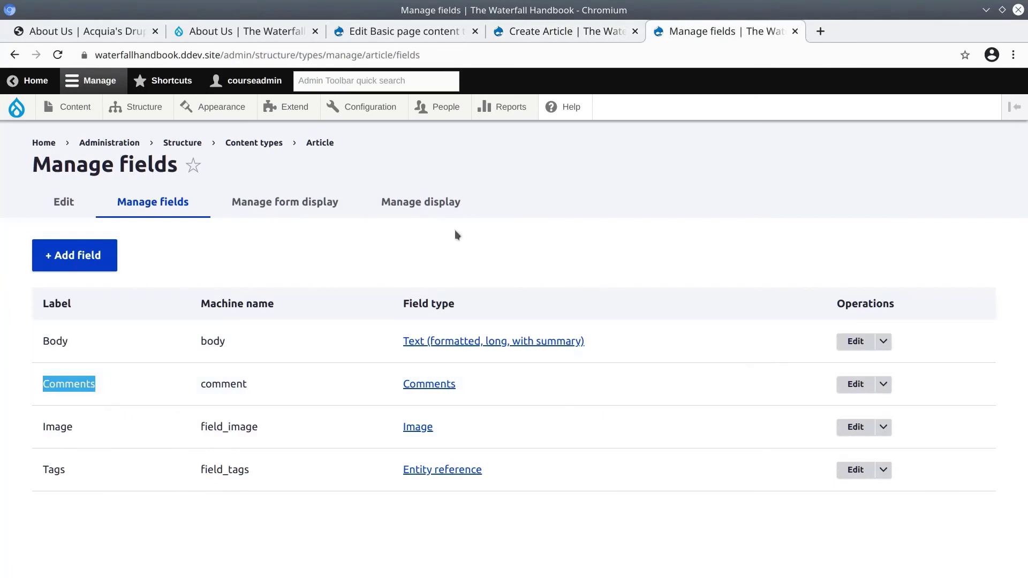
click(563, 31)
click(782, 375)
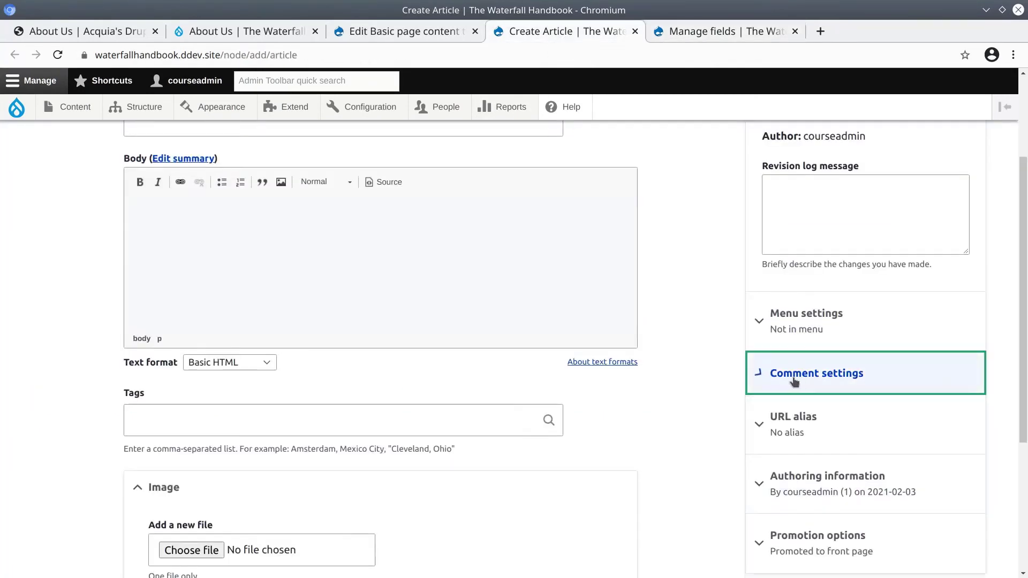
scroll(715, 371, up, 2)
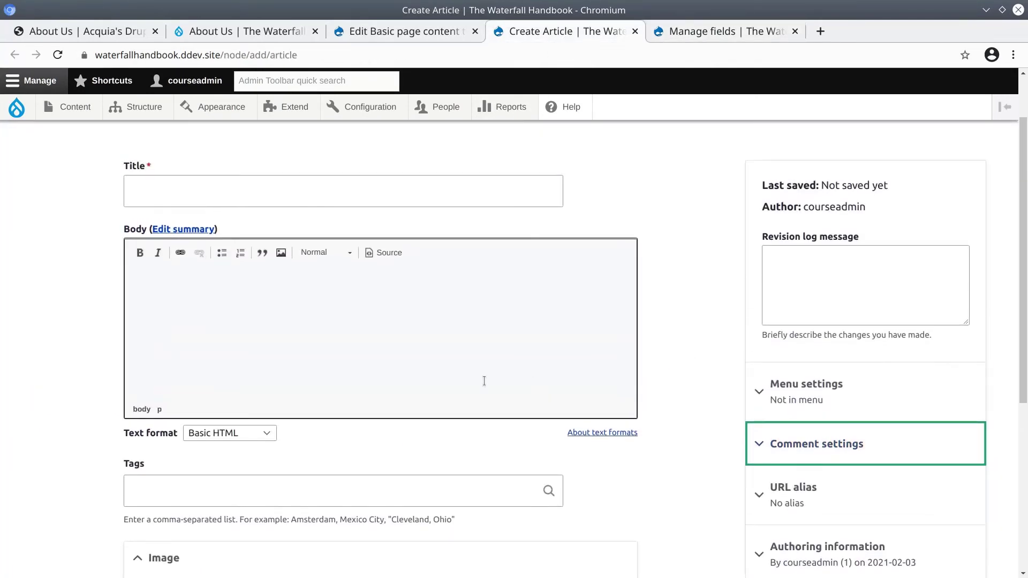
scroll(184, 297, up, 1)
click(155, 226)
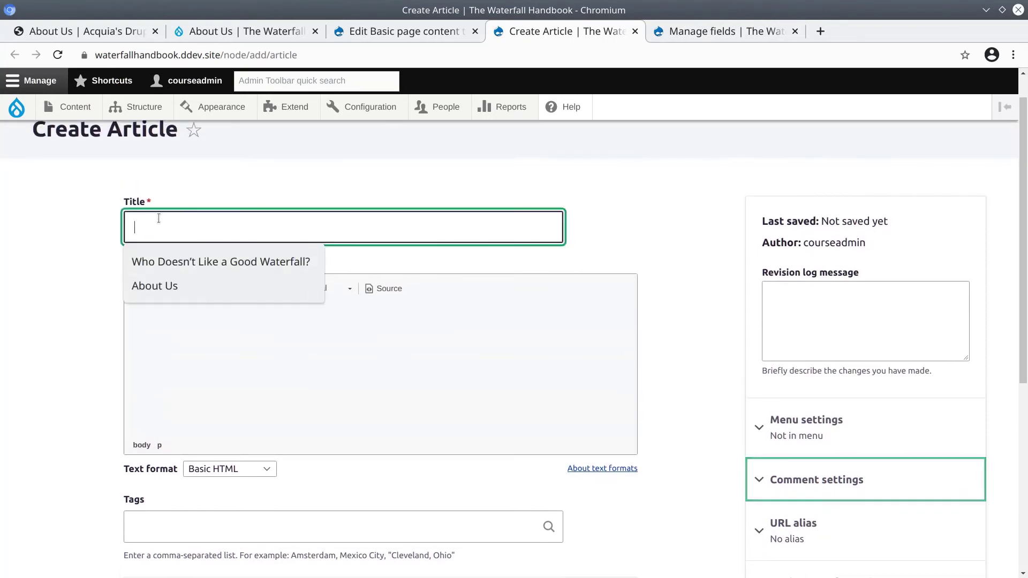
Copy the title 'Upcoming Virtual Waterfall Meetup!' from the Unit 5 asset into the article Title.
click(85, 32)
click(536, 214)
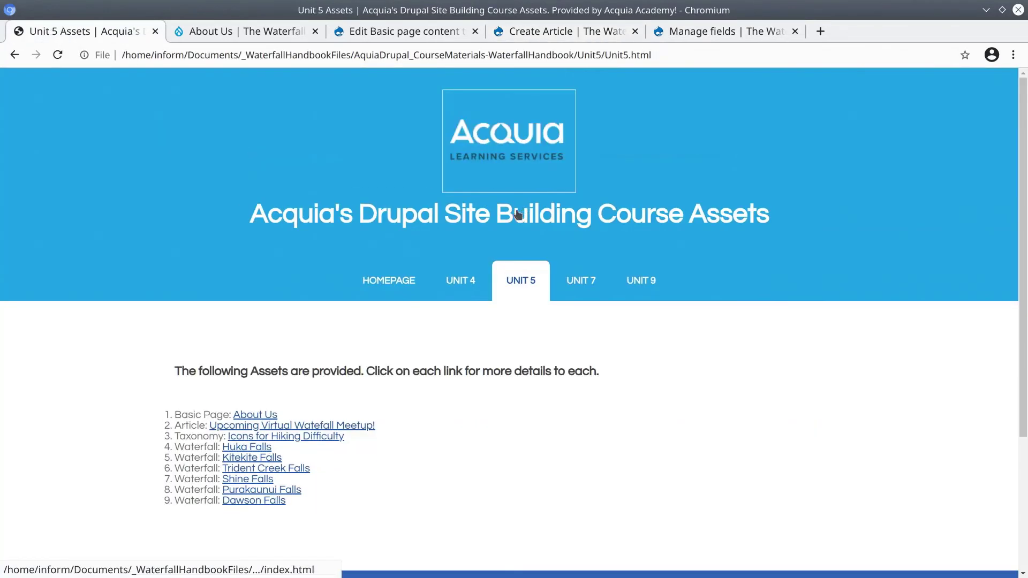
click(337, 426)
scroll(317, 406, down, 2)
double_click(360, 364)
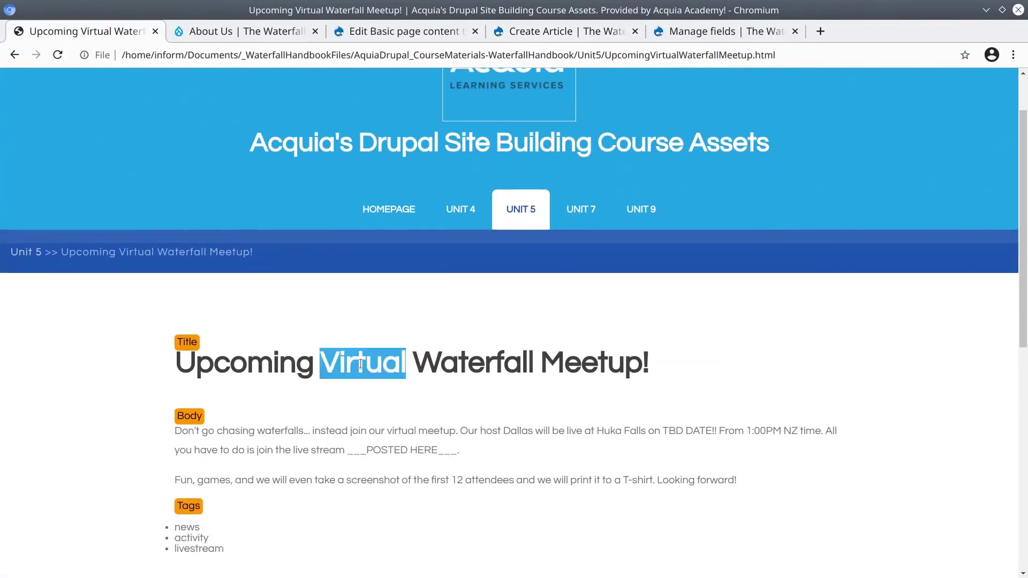
triple_click(361, 366)
right_click(358, 366)
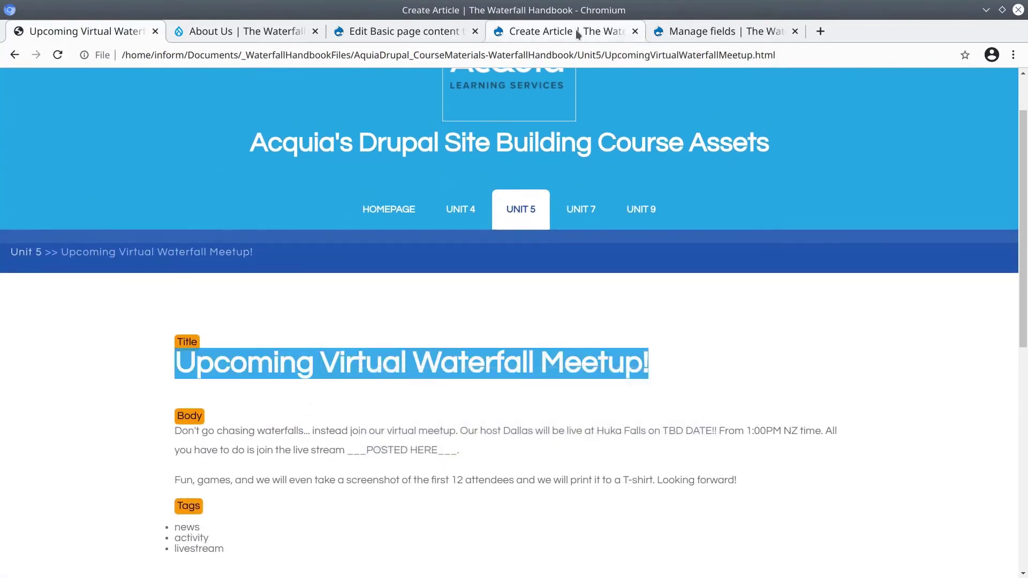
click(375, 376)
click(562, 31)
text(Upcoming Virtual Waterfall Meetup!)
Copy the meetup page's two body paragraphs into the article Body.
click(257, 351)
key(ctrl+1)
drag(176, 432, 746, 480)
key(ctrl+c)
key(ctrl+4)
key(ctrl+v)
Copy the tags news and activity into the Tags field, separated by a comma.
click(113, 32)
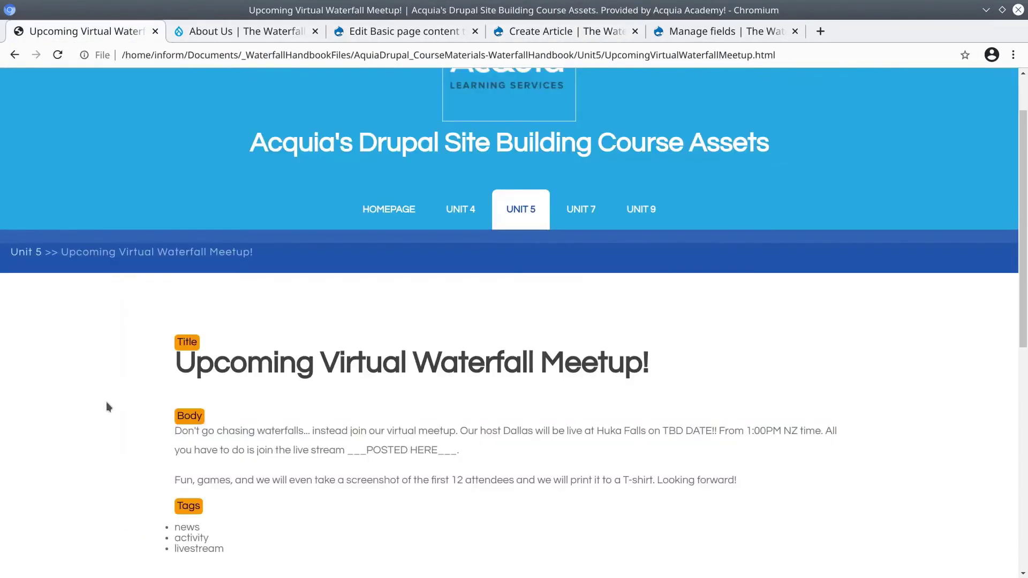
scroll(111, 405, down, 2)
scroll(115, 403, down, 3)
double_click(182, 349)
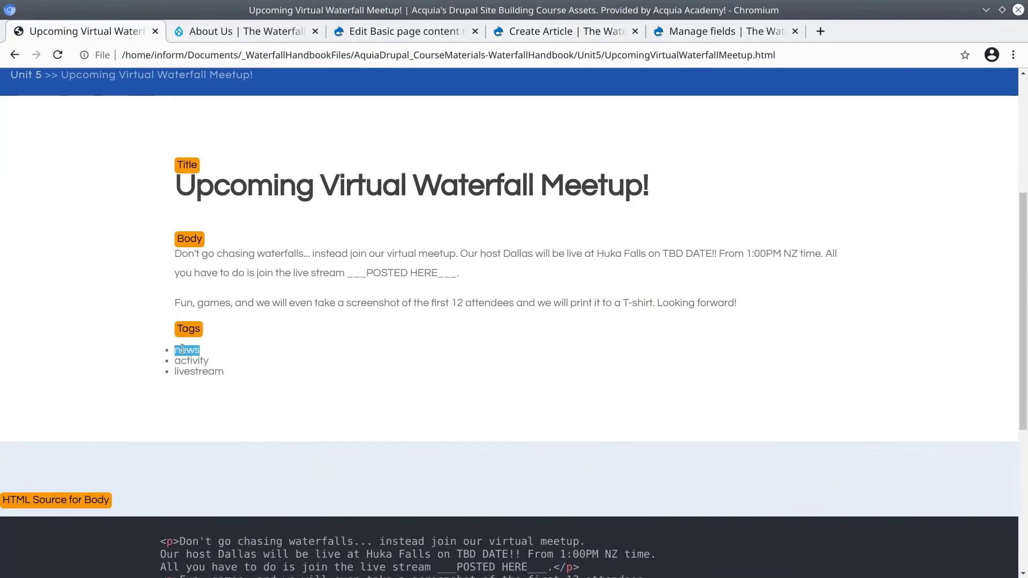
key(ctrl+c)
key(ctrl+4)
click(166, 413)
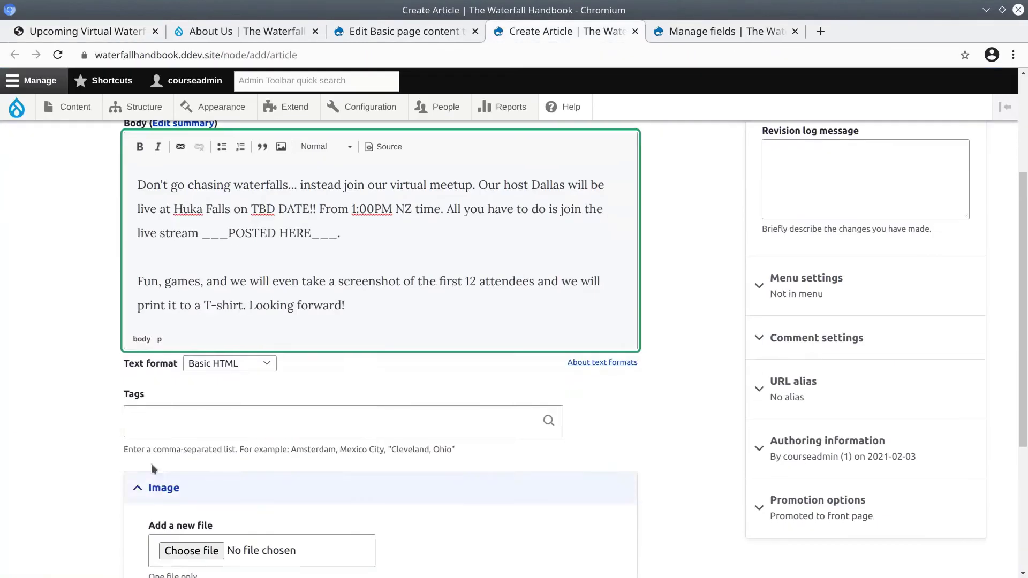
key(ctrl+v)
text(,)
click(86, 31)
double_click(193, 356)
right_click(193, 356)
click(240, 369)
click(522, 32)
key(ctrl+v)
Add livestream as the third tag in the Tags field.
key(ctrl+1)
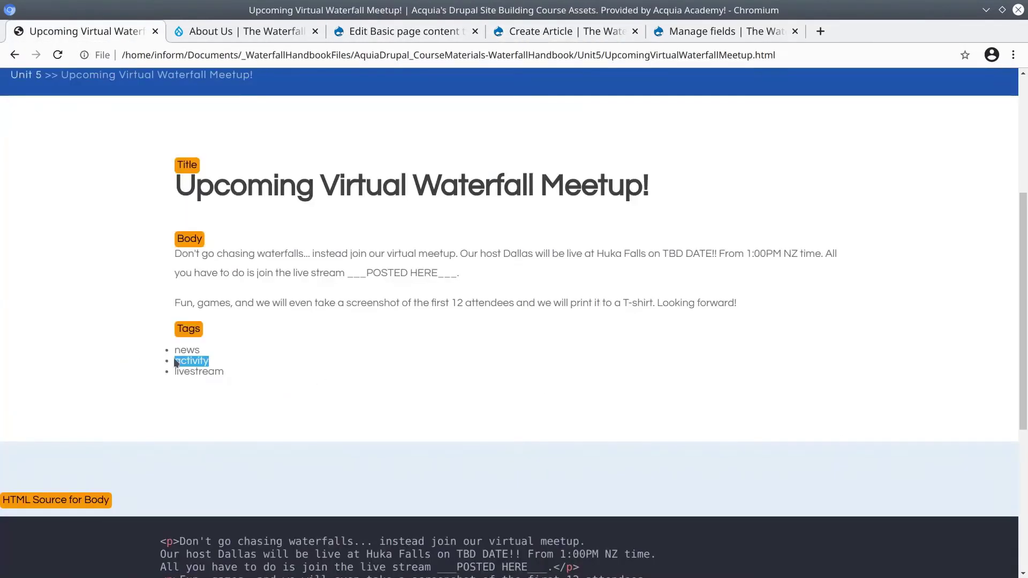
double_click(193, 371)
key(ctrl+c)
key(ctrl+4)
click(226, 420)
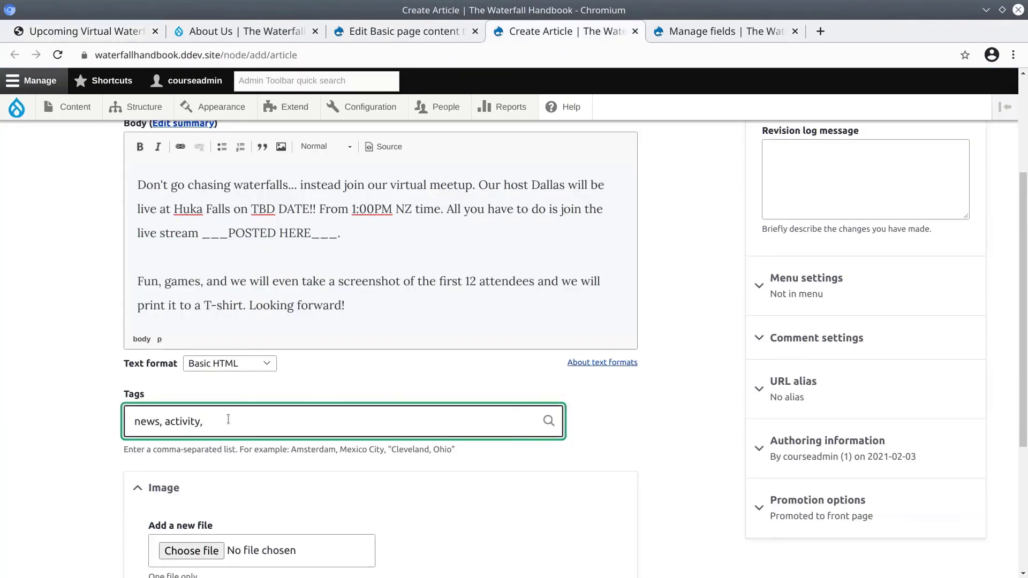
right_click(228, 419)
click(268, 354)
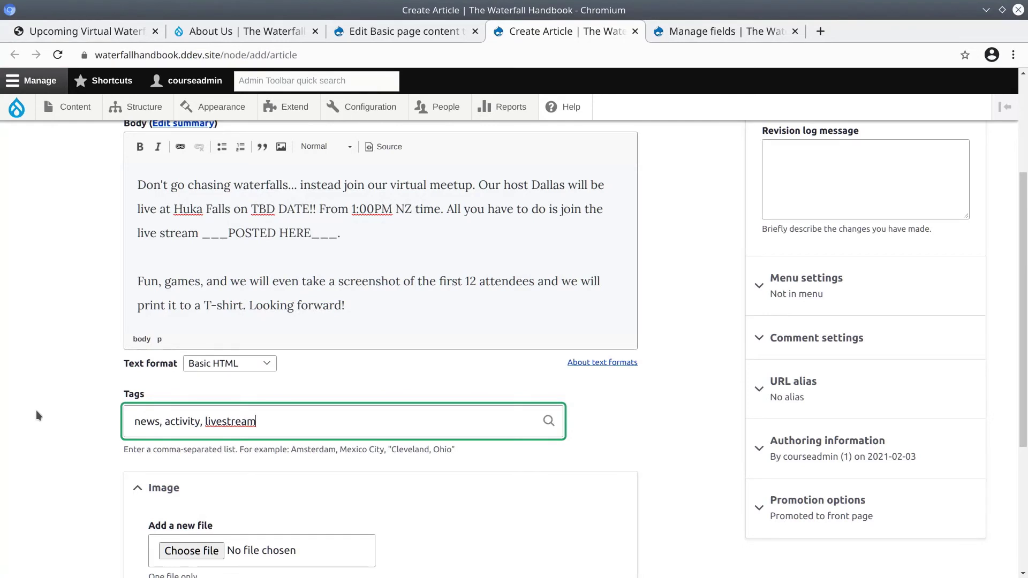
scroll(36, 412, down, 1)
scroll(37, 412, up, 2)
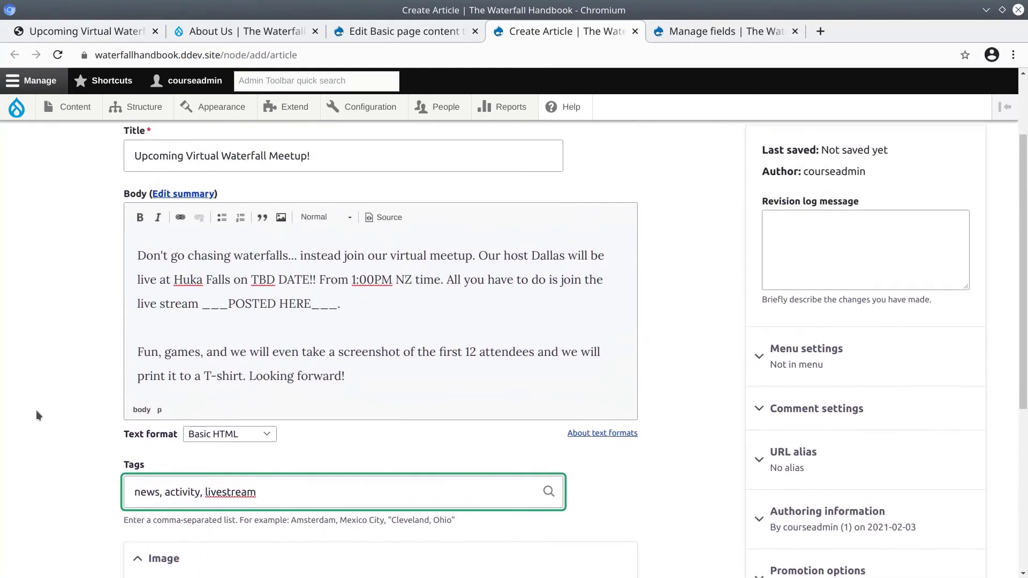
scroll(33, 415, up, 2)
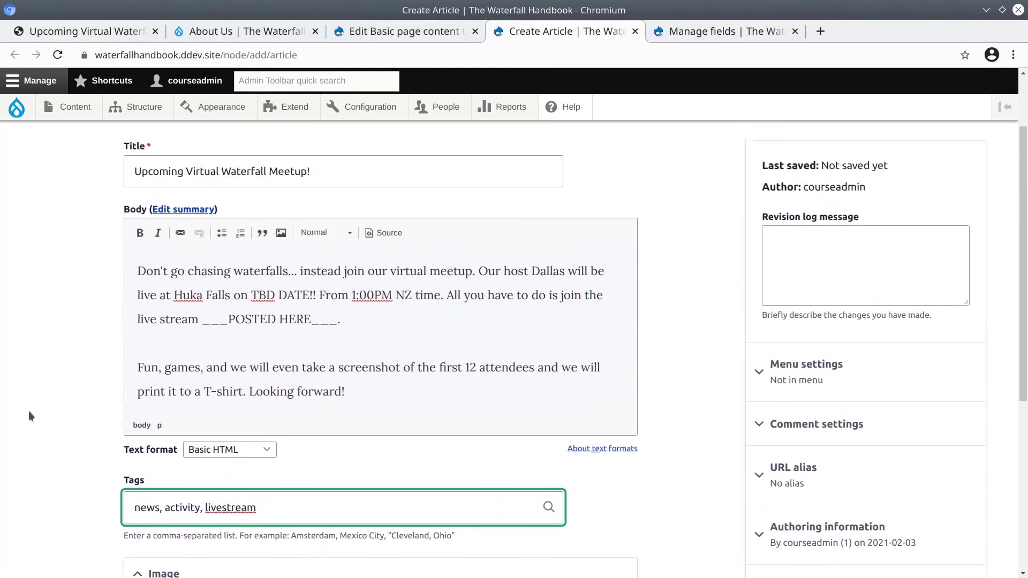
scroll(22, 417, down, 3)
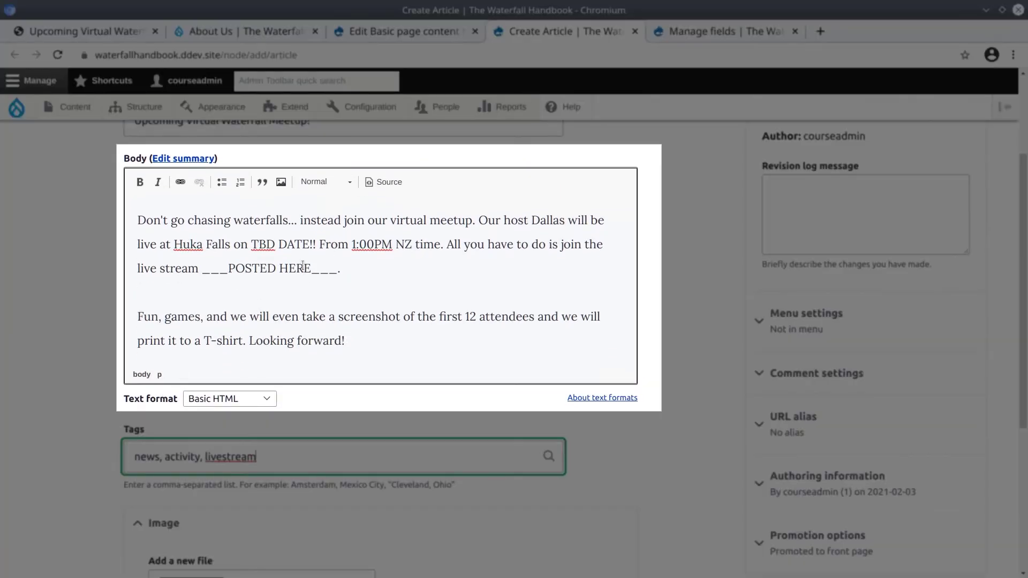
click(303, 267)
drag(203, 271, 339, 274)
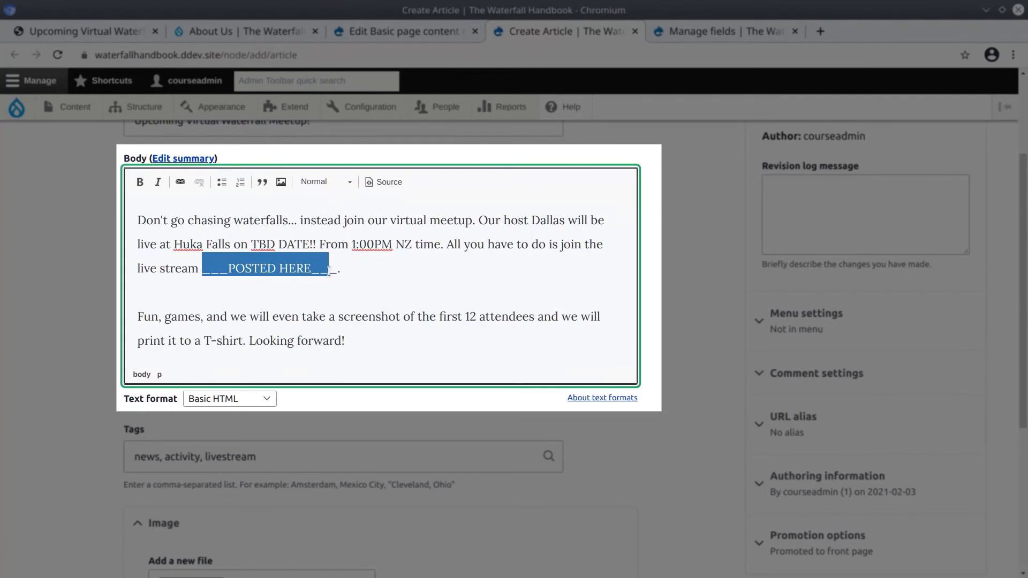
click(308, 271)
drag(250, 242, 281, 250)
click(251, 271)
drag(202, 270, 257, 272)
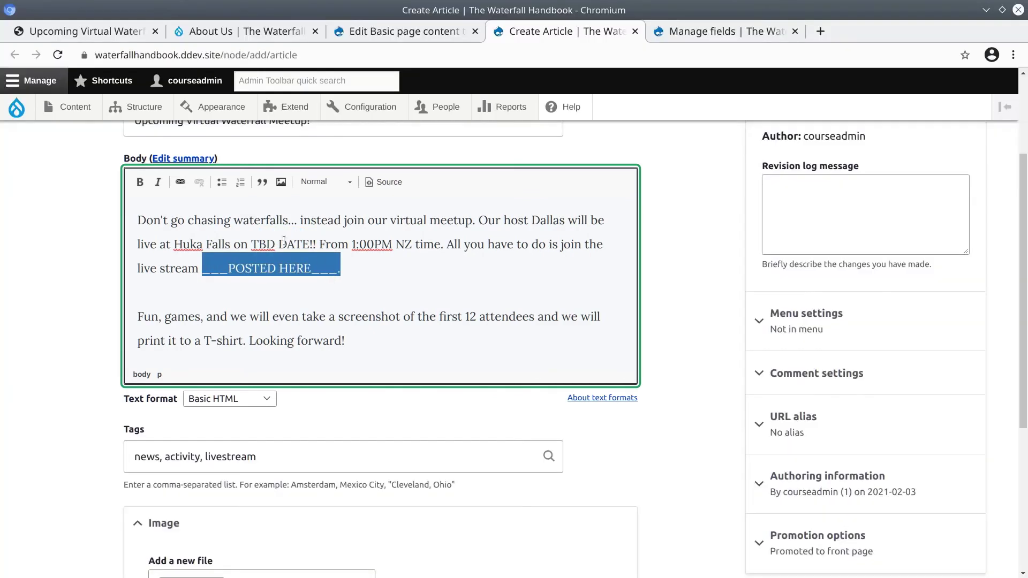
click(286, 244)
drag(252, 244, 309, 249)
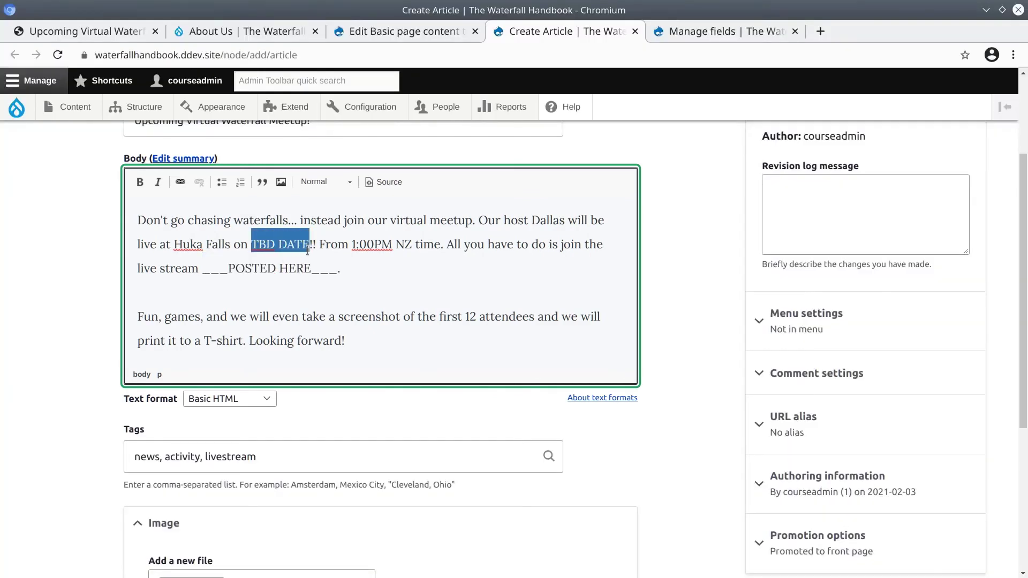
click(260, 277)
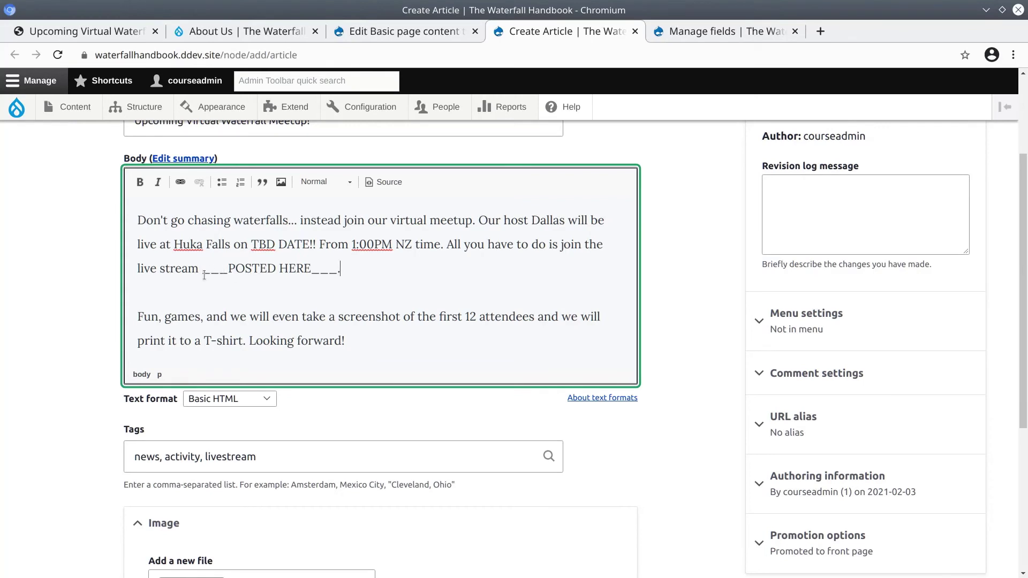
drag(204, 275, 328, 272)
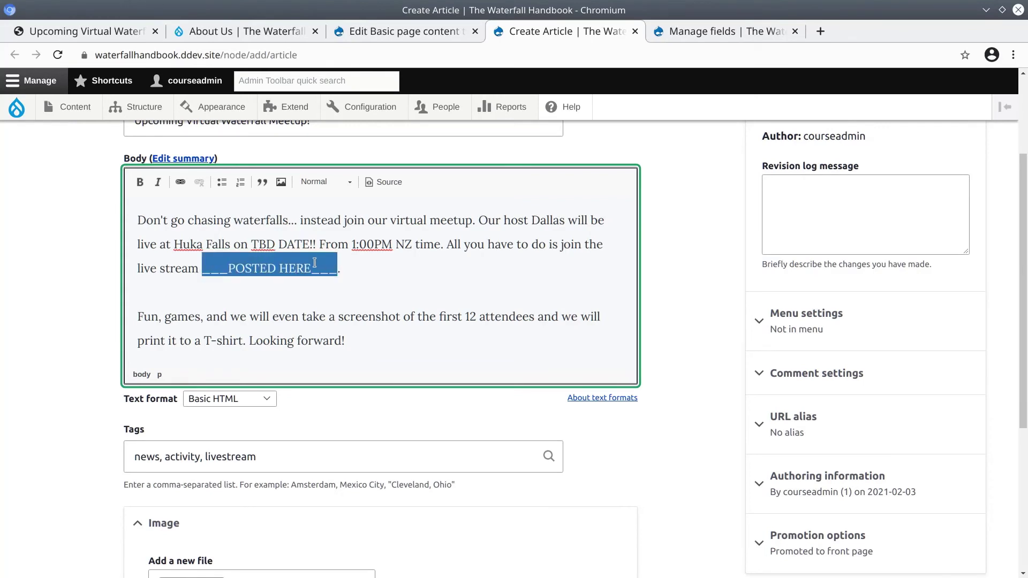
click(195, 272)
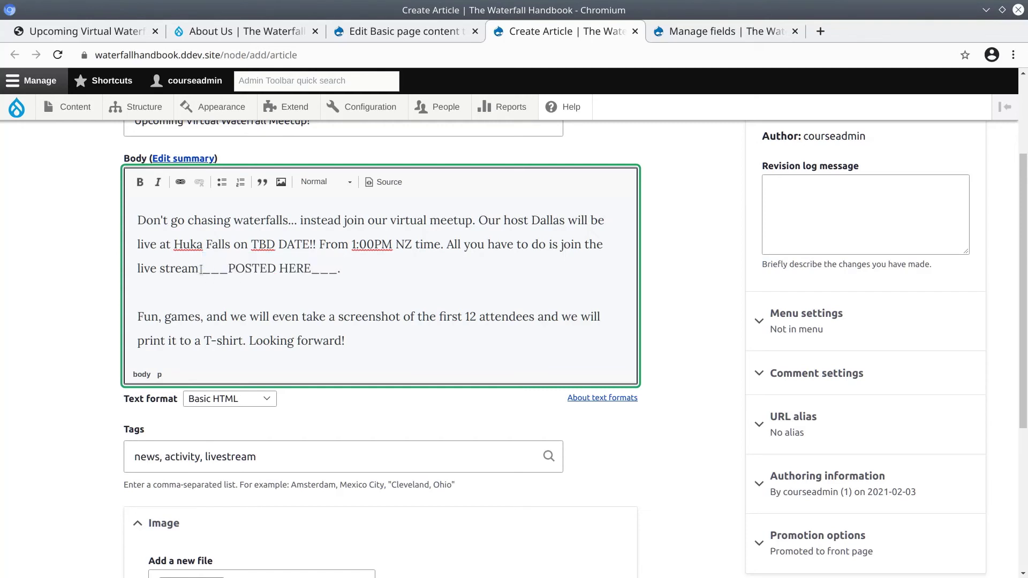
drag(204, 270, 316, 269)
drag(251, 244, 300, 246)
click(69, 403)
scroll(68, 403, down, 5)
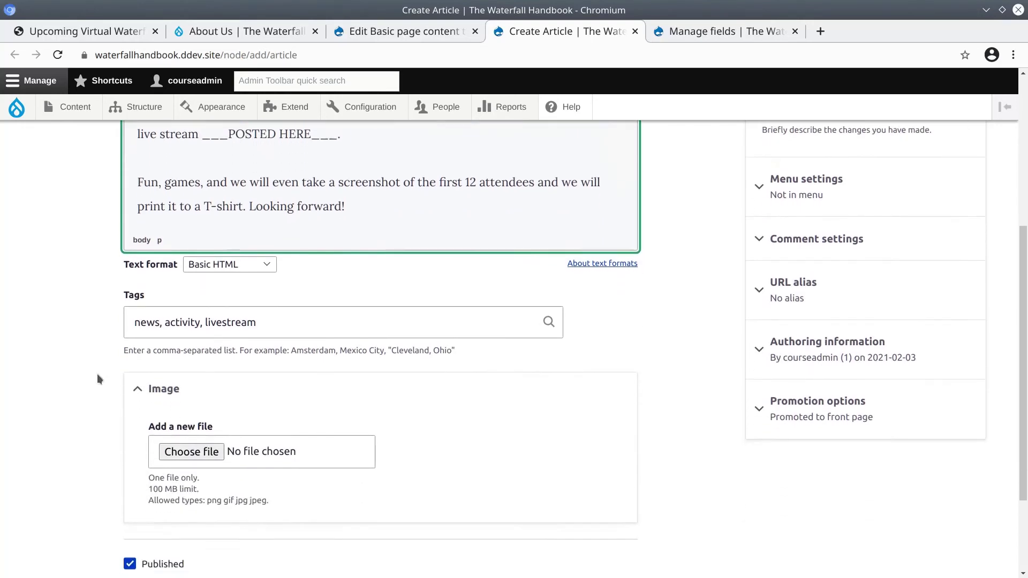
click(143, 323)
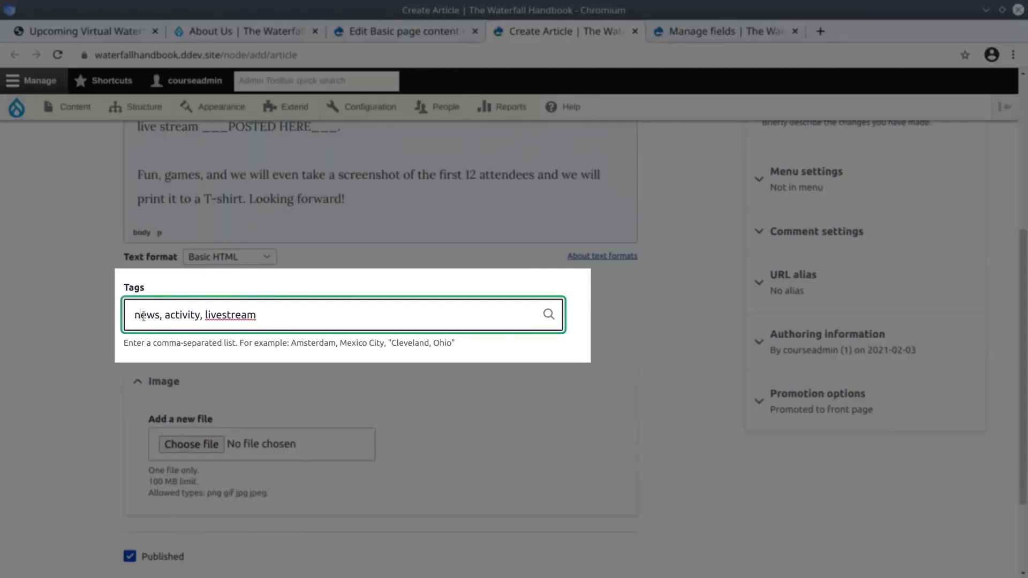
double_click(143, 315)
double_click(184, 316)
click(161, 318)
drag(158, 318, 205, 316)
double_click(149, 315)
double_click(181, 315)
double_click(230, 315)
double_click(181, 315)
double_click(148, 315)
click(195, 316)
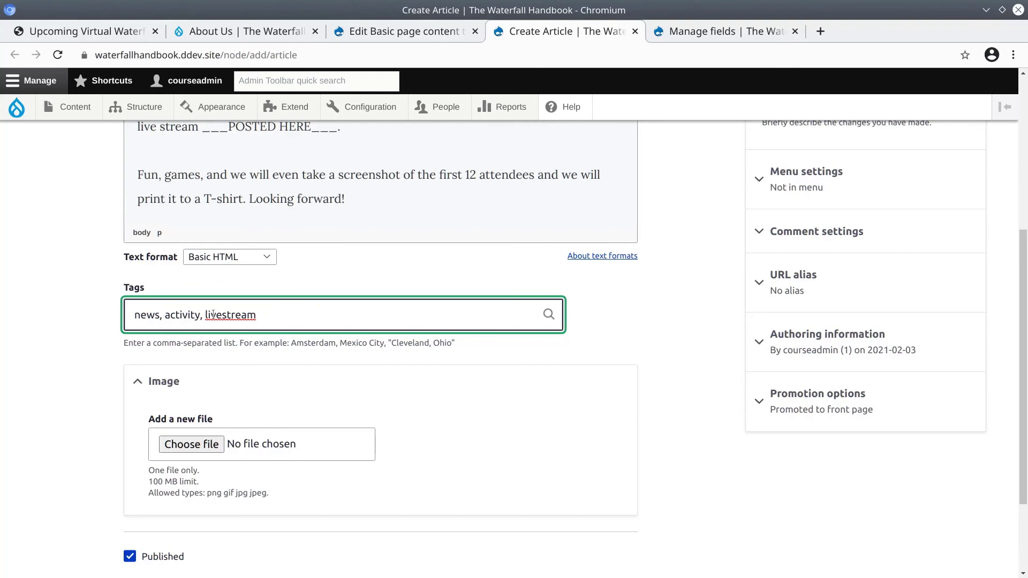
key(End)
Append ', blog' to Tags and pick the existing blog term so it reads 'blog (1)'.
text(, blog)
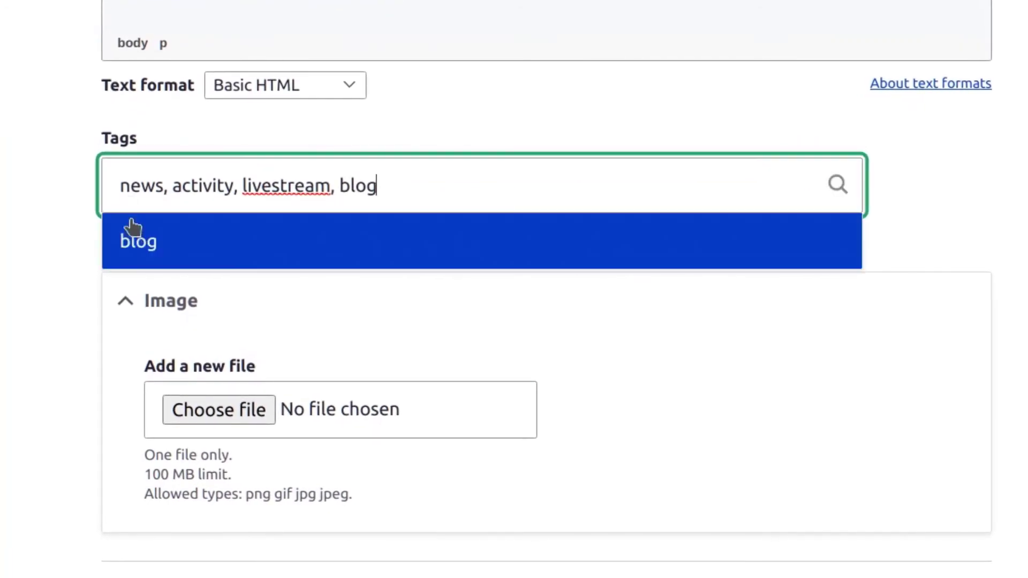
click(145, 256)
drag(342, 186, 414, 186)
click(380, 186)
drag(338, 186, 418, 187)
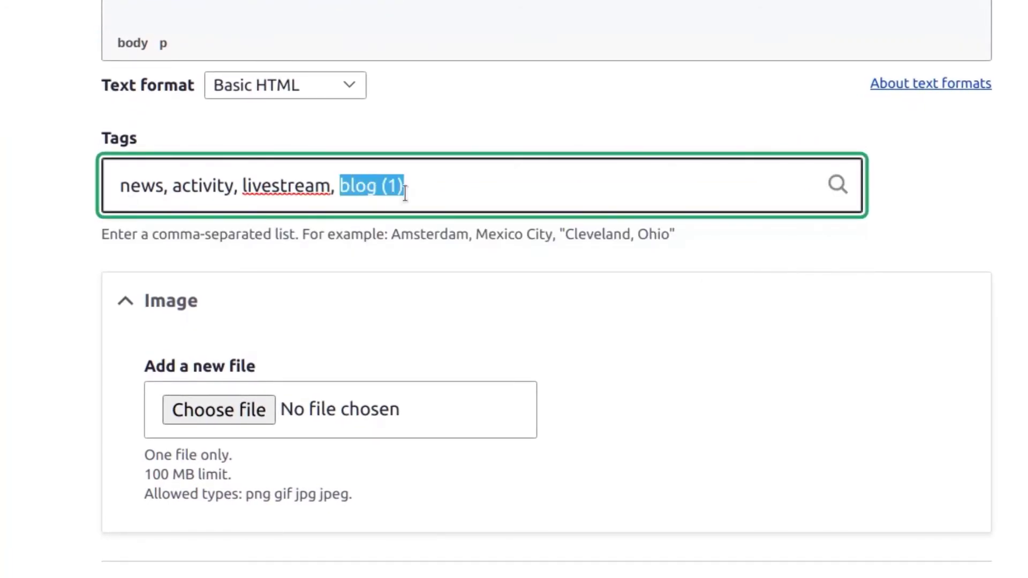
click(382, 188)
drag(341, 188, 415, 186)
click(429, 186)
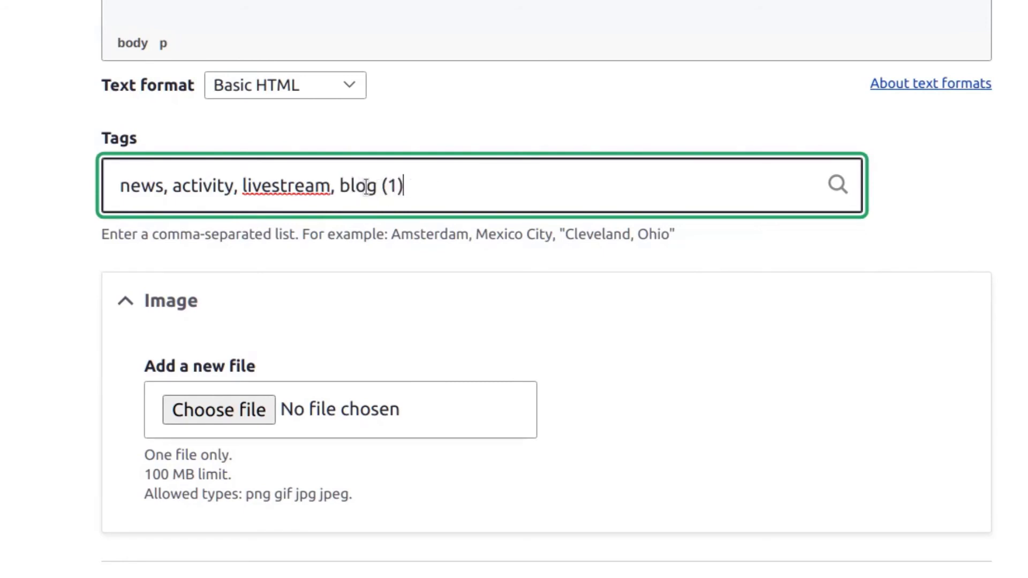
drag(340, 186, 420, 187)
text(blog)
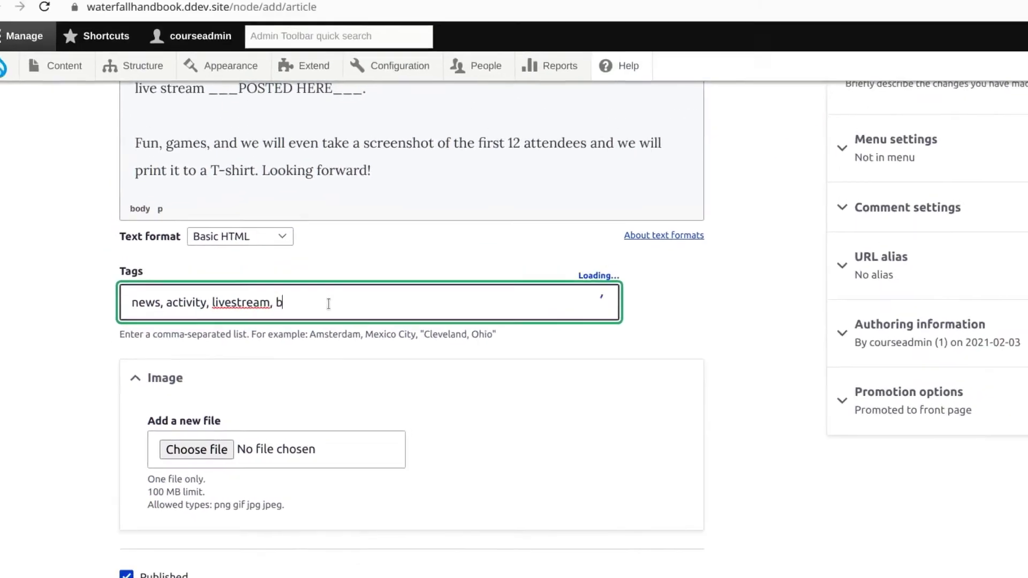
key(Down)
key(Return)
Save the published article 'Upcoming Virtual Waterfall Meetup!', creating it at /node/3.
scroll(654, 421, up, 5)
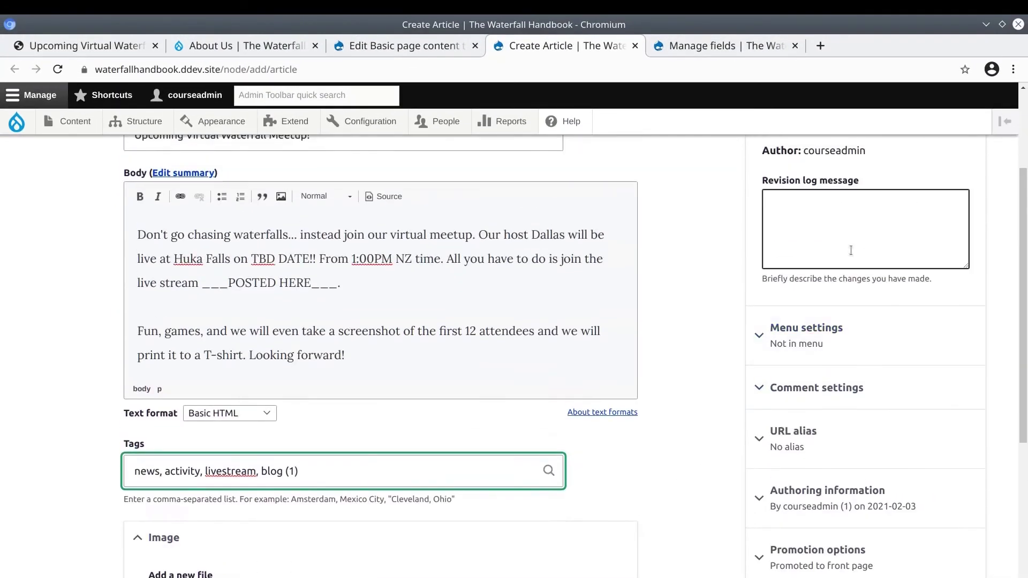
scroll(851, 243, down, 2)
scroll(840, 281, down, 5)
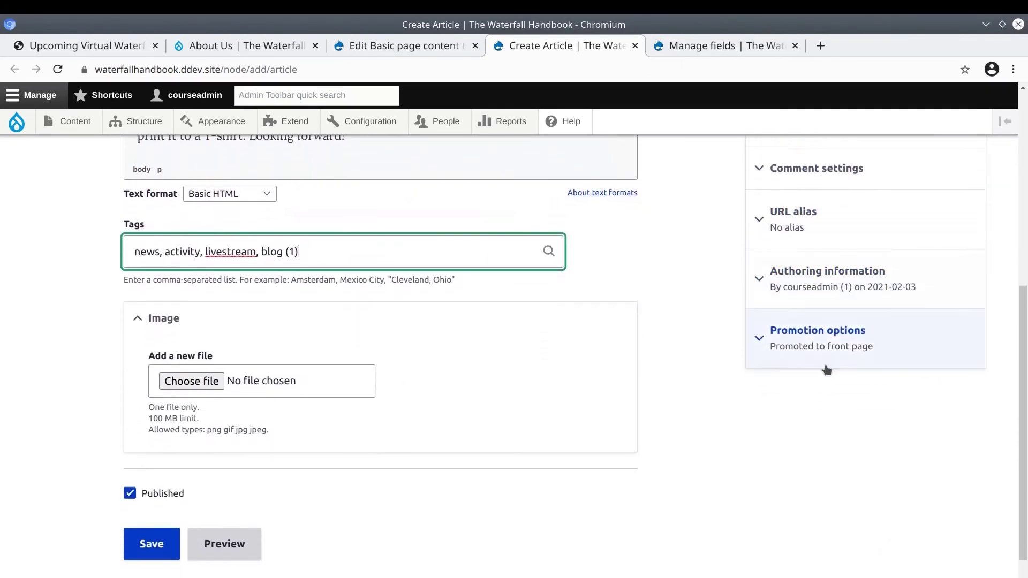
click(38, 395)
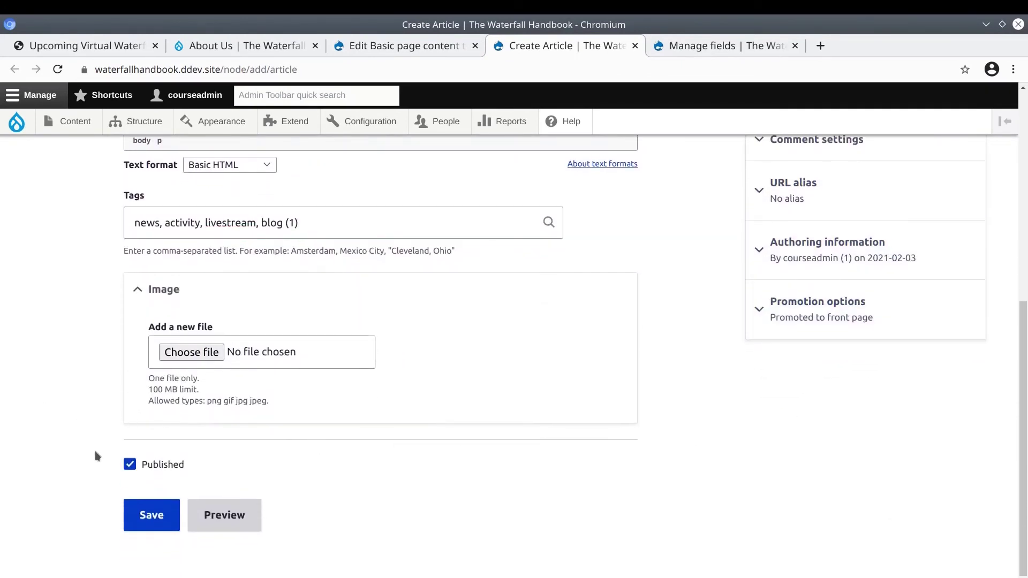
click(151, 516)
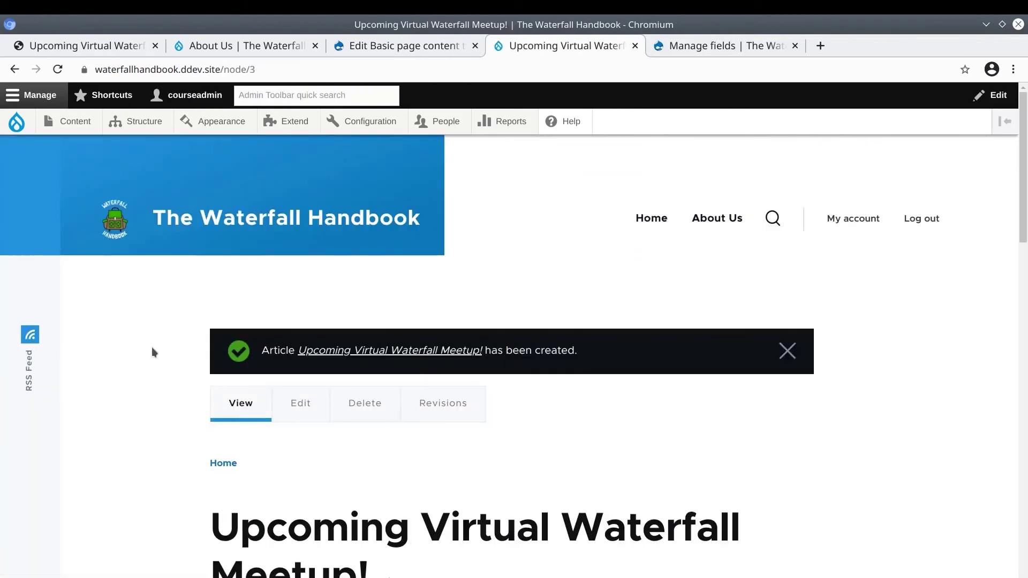
scroll(156, 347, down, 1)
scroll(156, 347, down, 4)
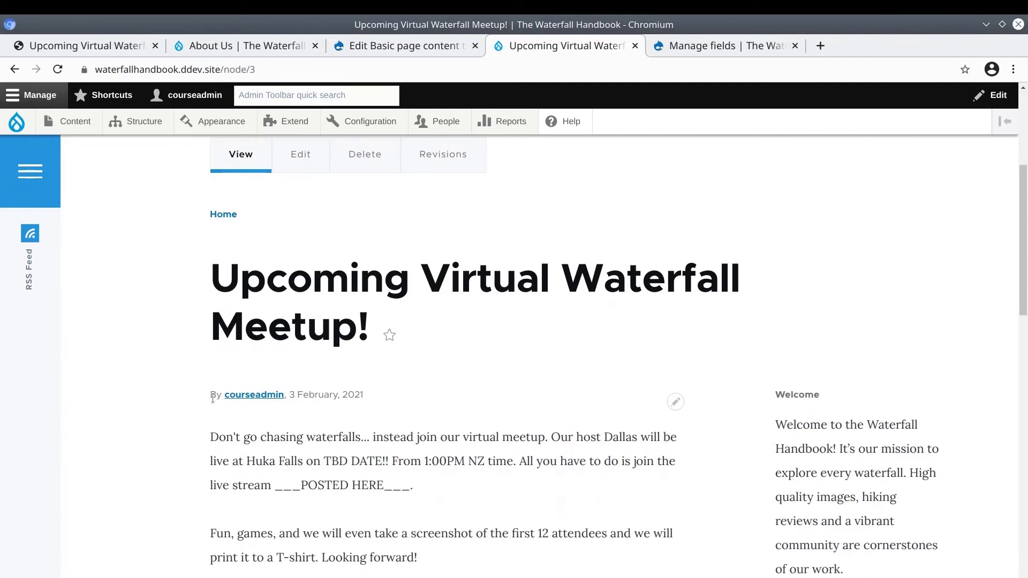
drag(213, 397, 393, 405)
click(375, 394)
triple_click(371, 392)
click(381, 394)
triple_click(383, 394)
click(384, 395)
scroll(384, 394, down, 4)
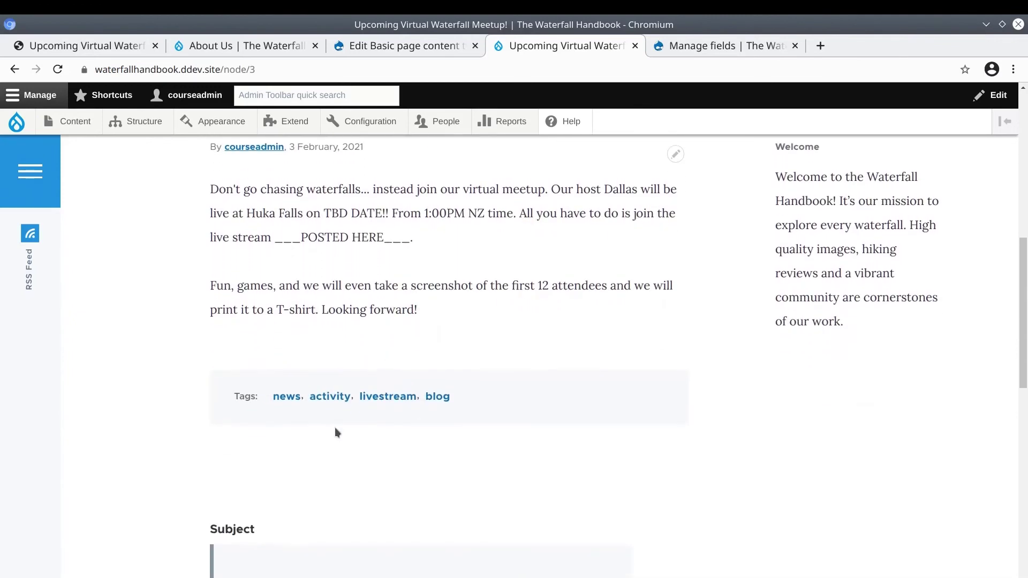
double_click(236, 394)
click(236, 402)
drag(460, 373, 467, 410)
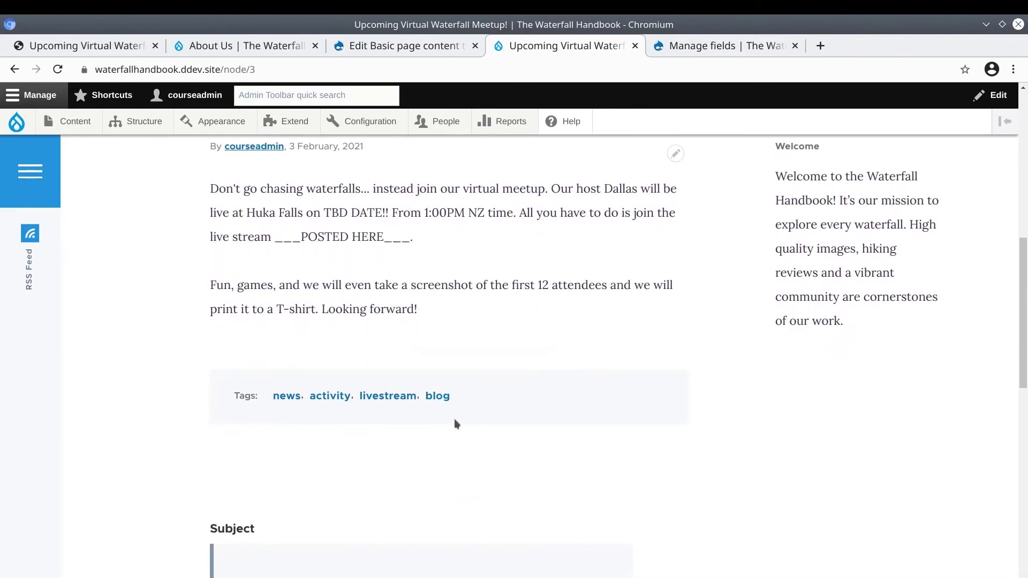
click(238, 396)
scroll(197, 396, down, 5)
click(257, 316)
click(282, 447)
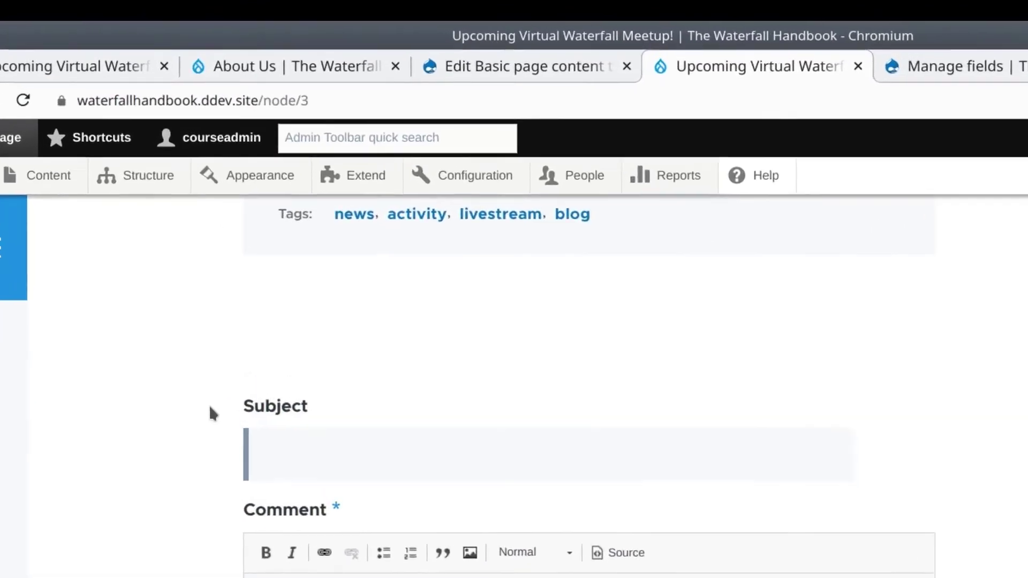
scroll(177, 321, up, 6)
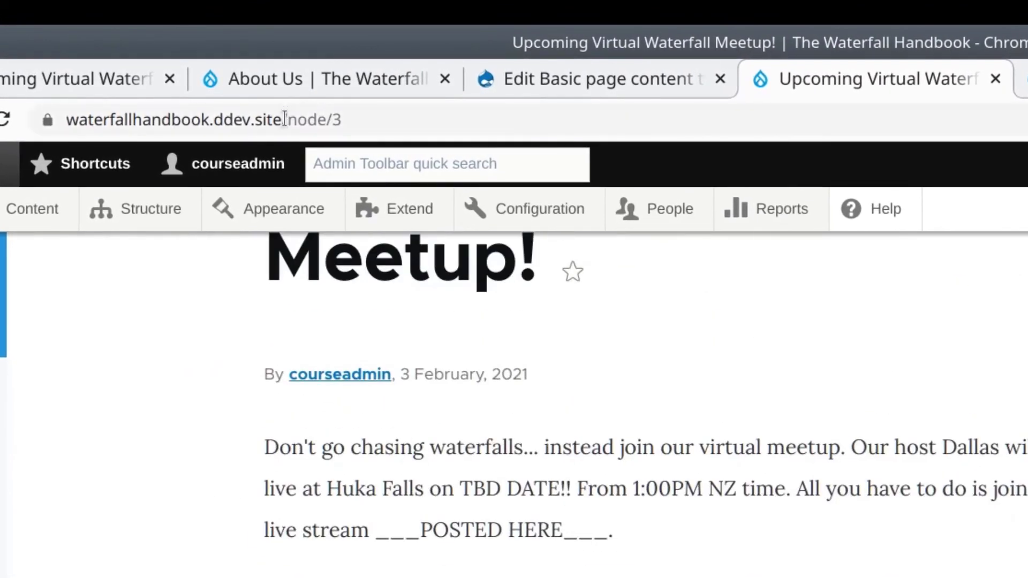
drag(285, 119, 404, 118)
click(375, 119)
click(400, 120)
click(398, 119)
drag(341, 119, 411, 119)
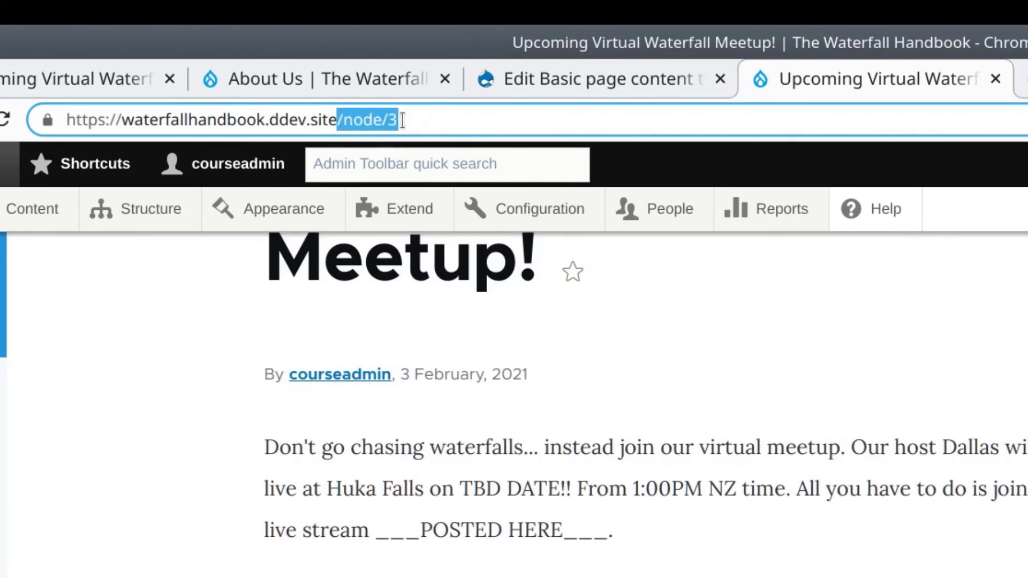
click(408, 120)
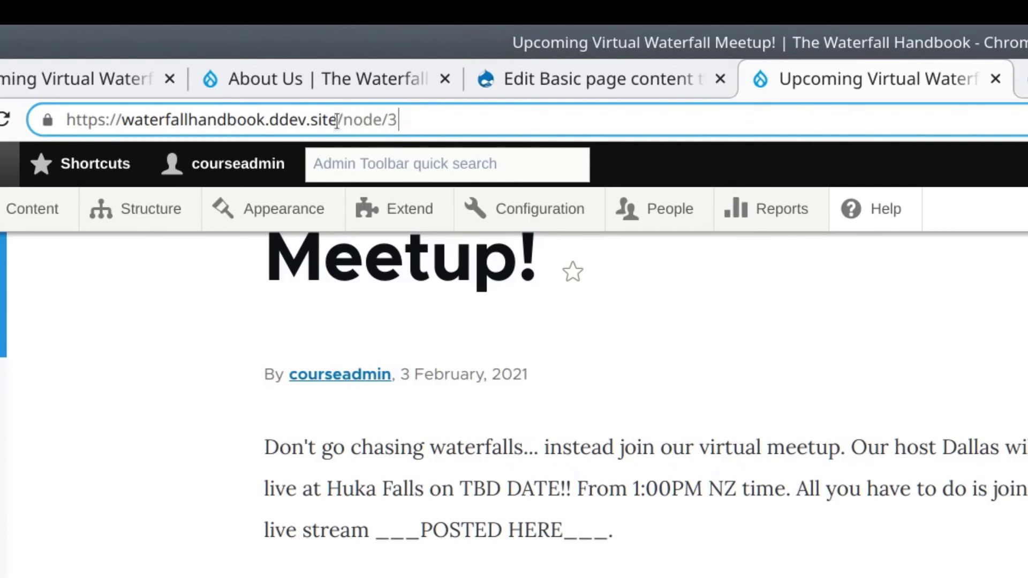
drag(341, 119, 426, 119)
click(431, 119)
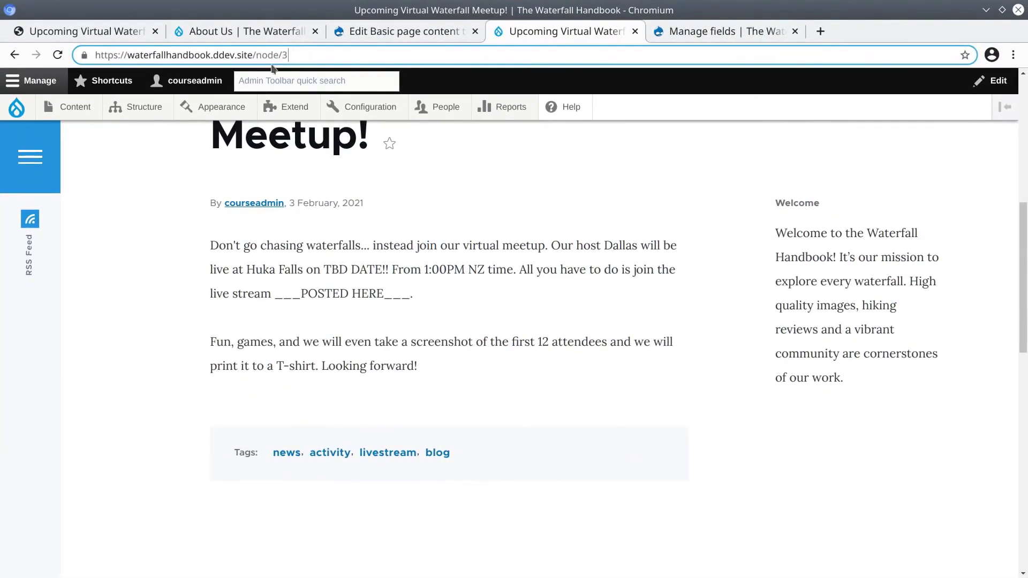
scroll(268, 359, up, 2)
scroll(248, 358, down, 2)
Follow the article's blog tag to /taxonomy/term/1 and scroll through its two listed posts.
drag(242, 452, 244, 429)
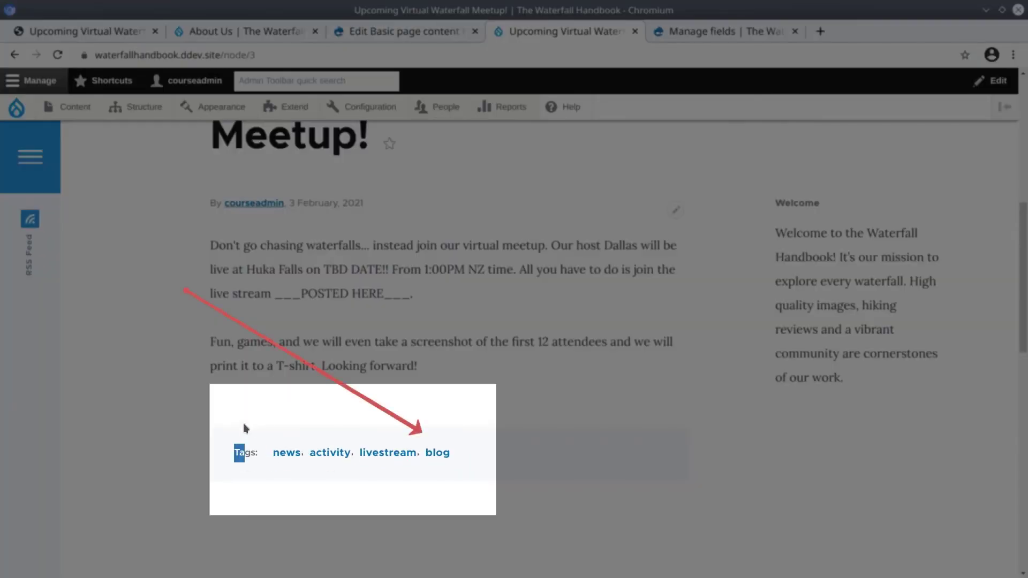
click(437, 454)
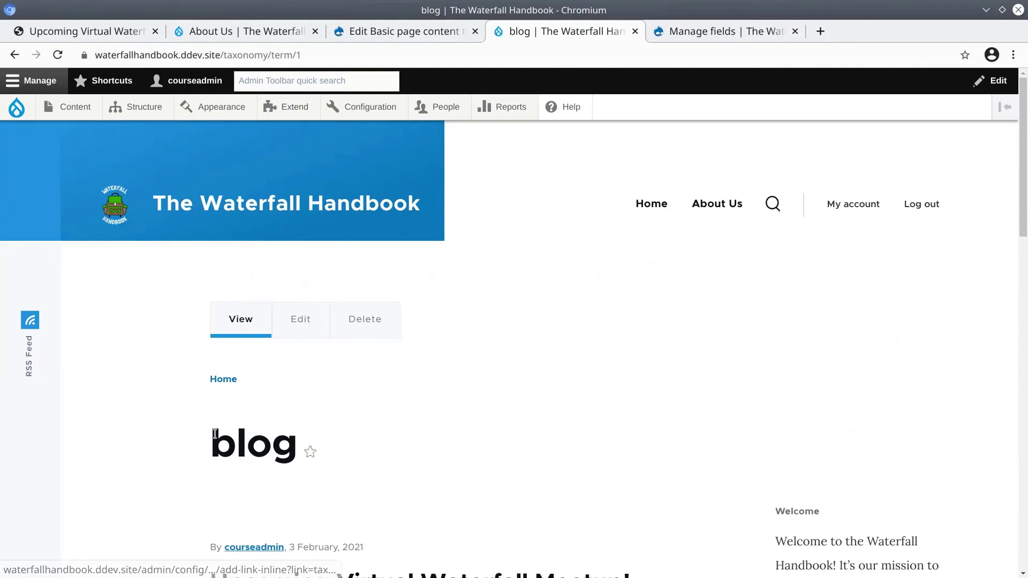
scroll(200, 436, down, 2)
scroll(201, 436, down, 5)
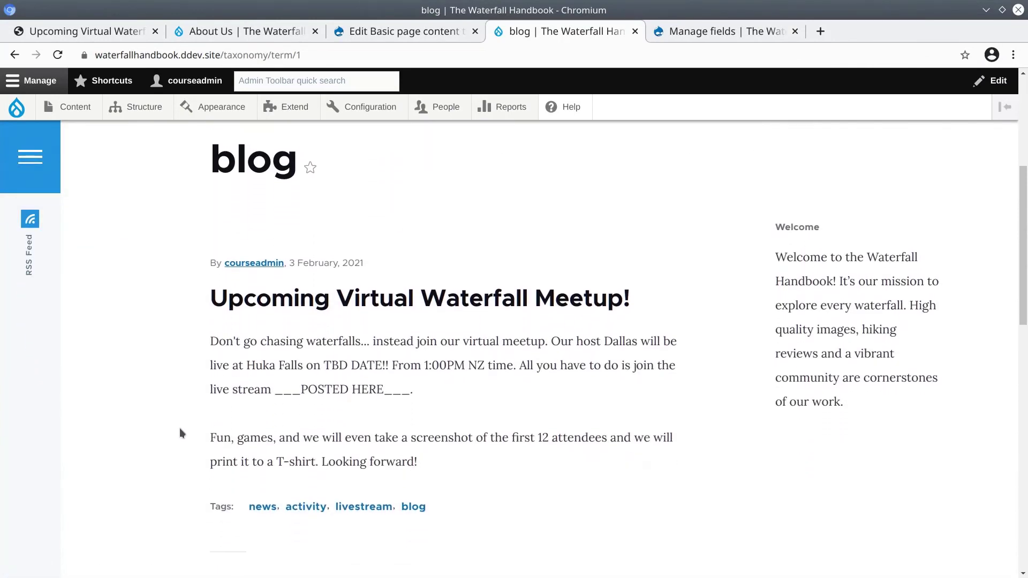
scroll(180, 432, down, 5)
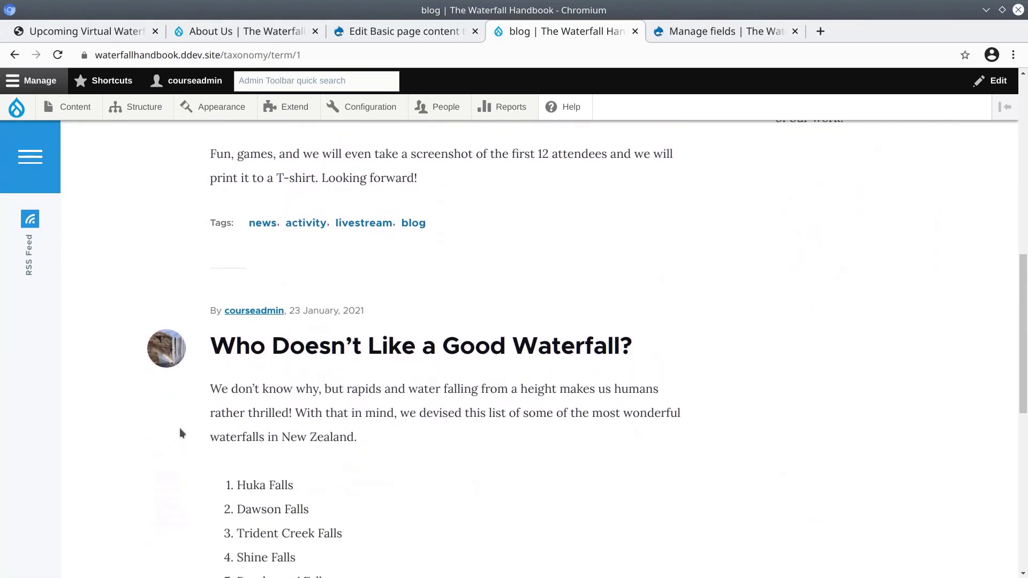
scroll(180, 432, down, 2)
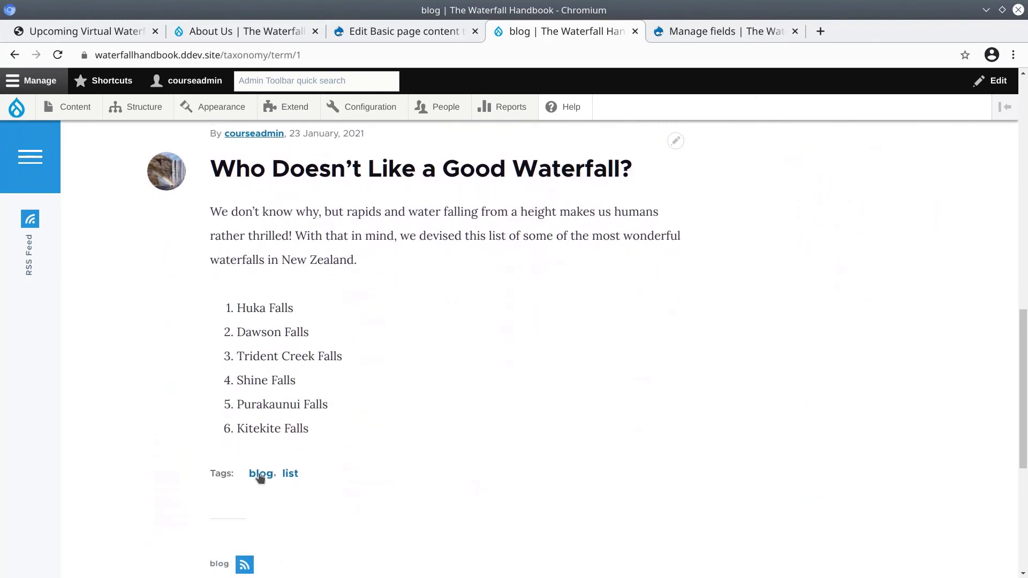
scroll(182, 355, up, 4)
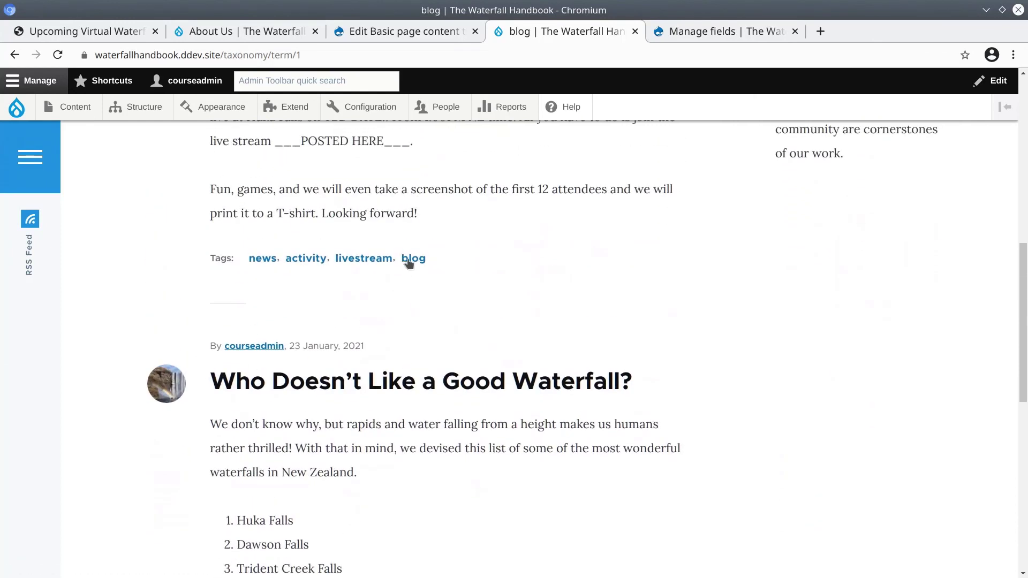
scroll(477, 252, up, 5)
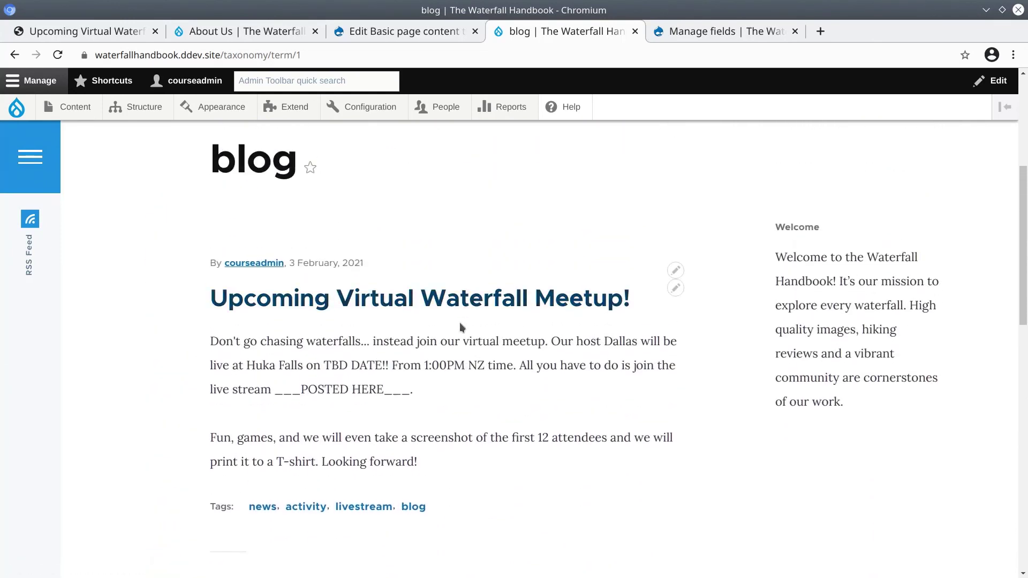
scroll(460, 331, up, 5)
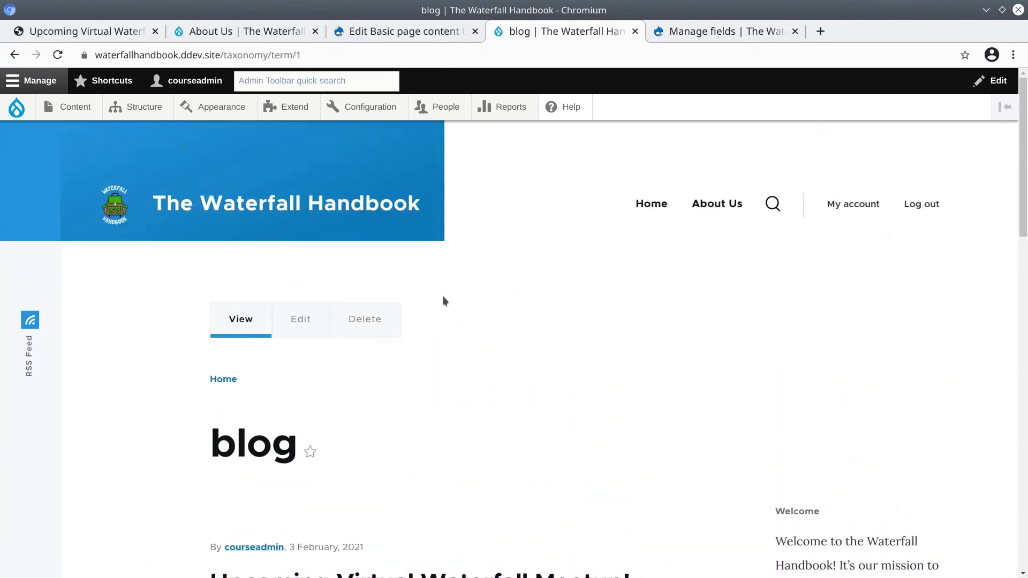
Go to Home and scroll the front page showing the meetup above the older waterfall post.
click(652, 207)
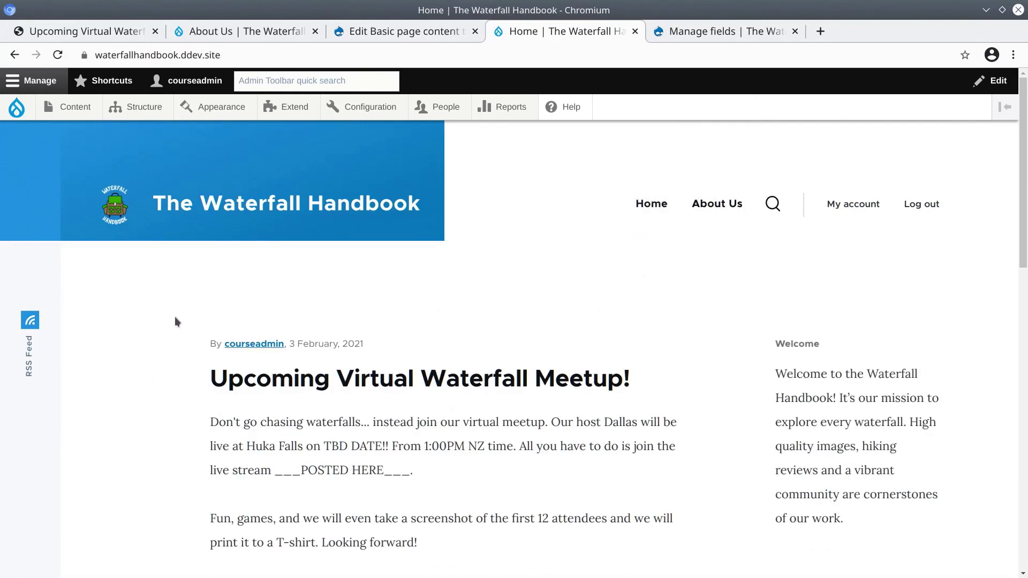
scroll(175, 320, down, 6)
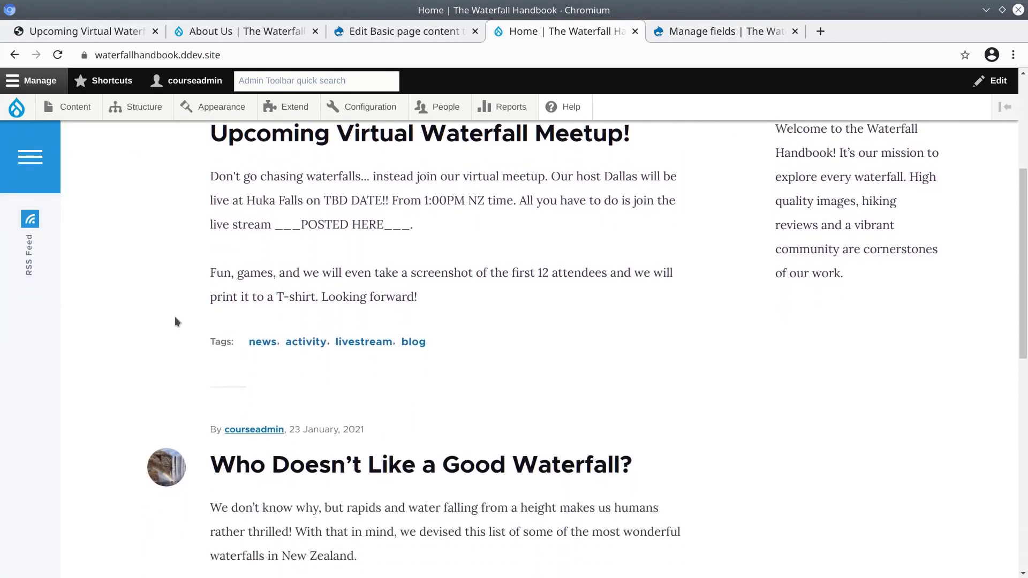
scroll(175, 319, down, 3)
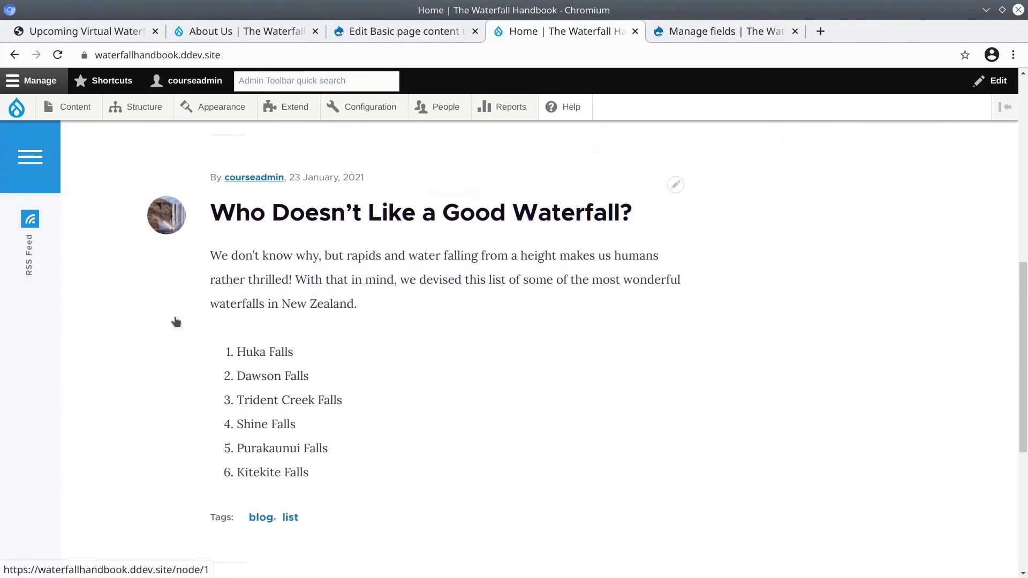
scroll(175, 319, up, 7)
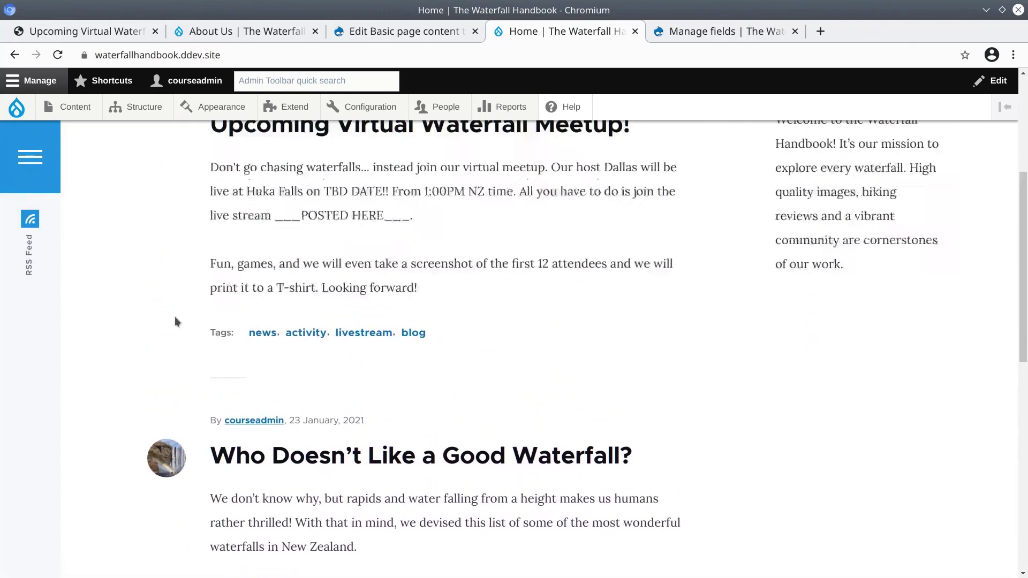
scroll(174, 317, down, 1)
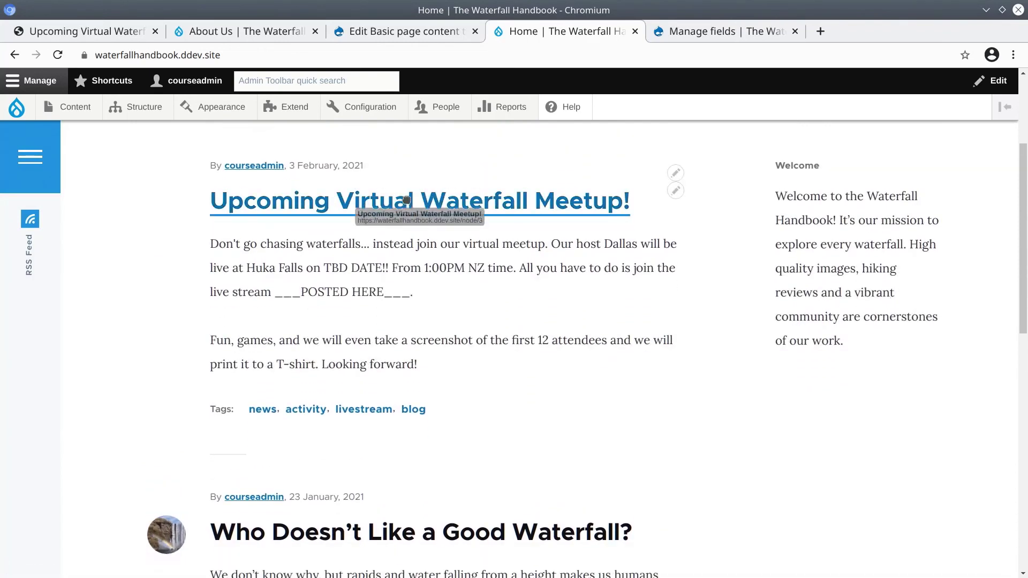
scroll(404, 336, down, 3)
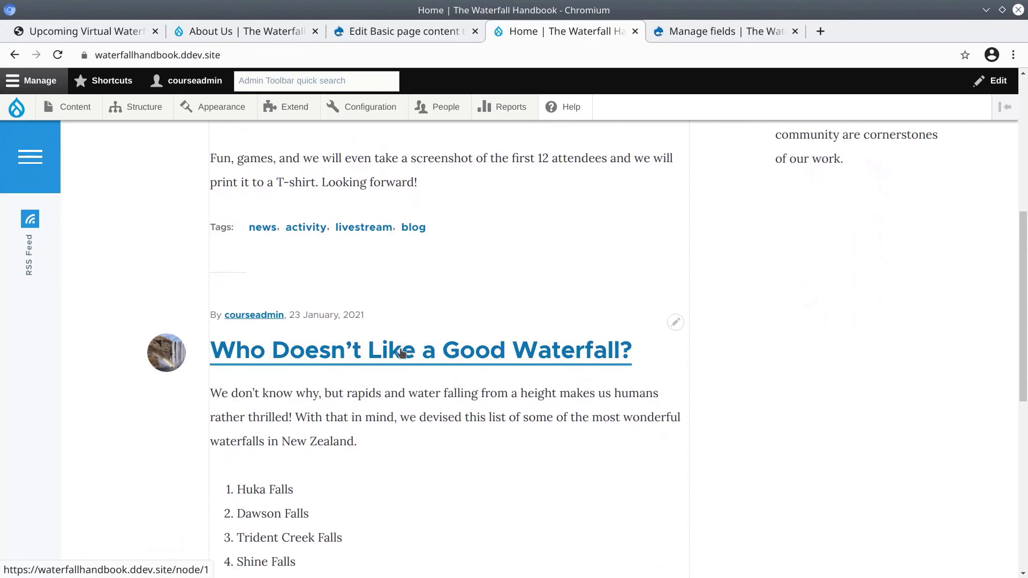
scroll(403, 355, down, 3)
scroll(402, 354, down, 3)
scroll(402, 354, up, 7)
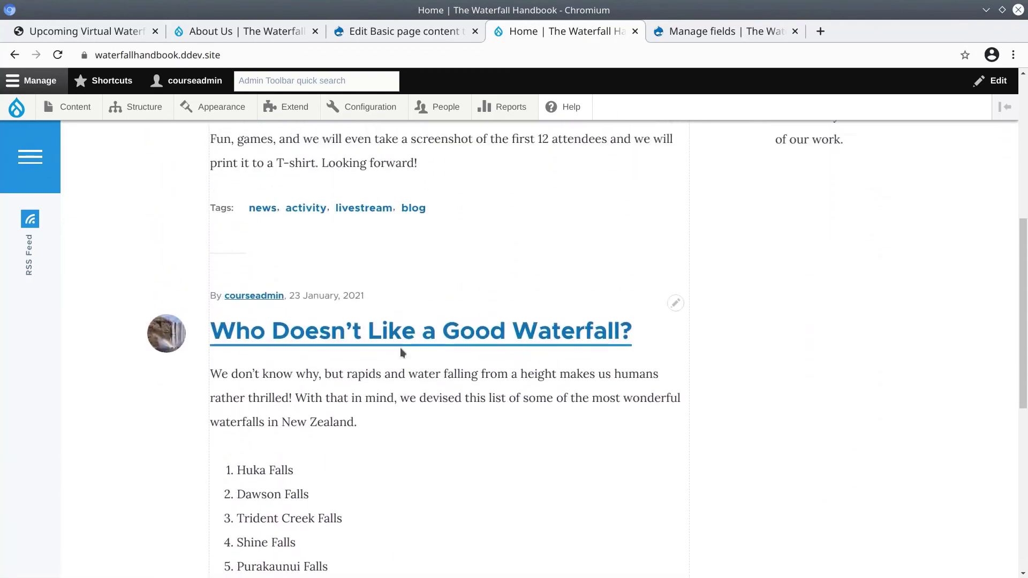
scroll(400, 348, up, 5)
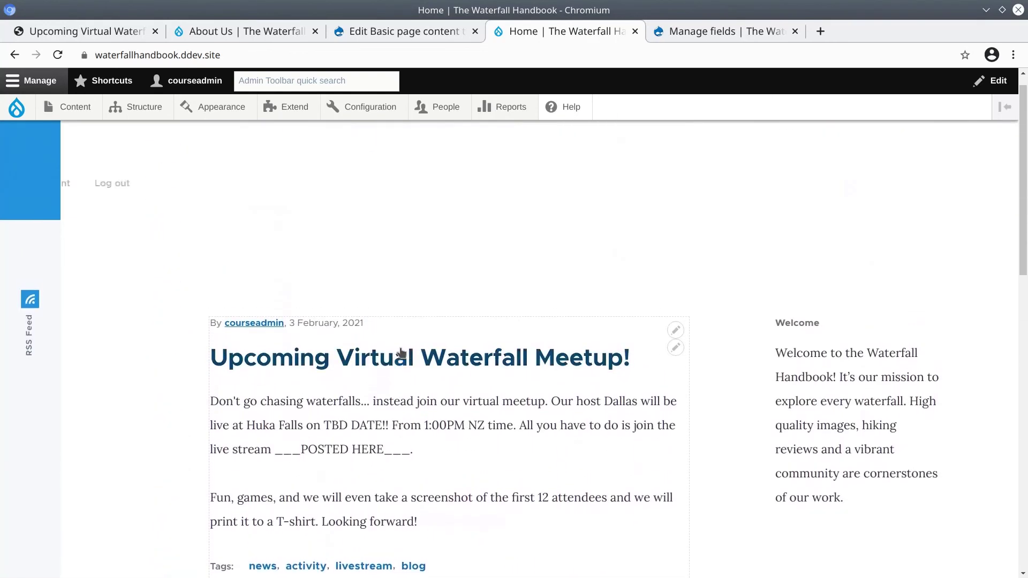
scroll(391, 316, down, 1)
scroll(378, 307, up, 1)
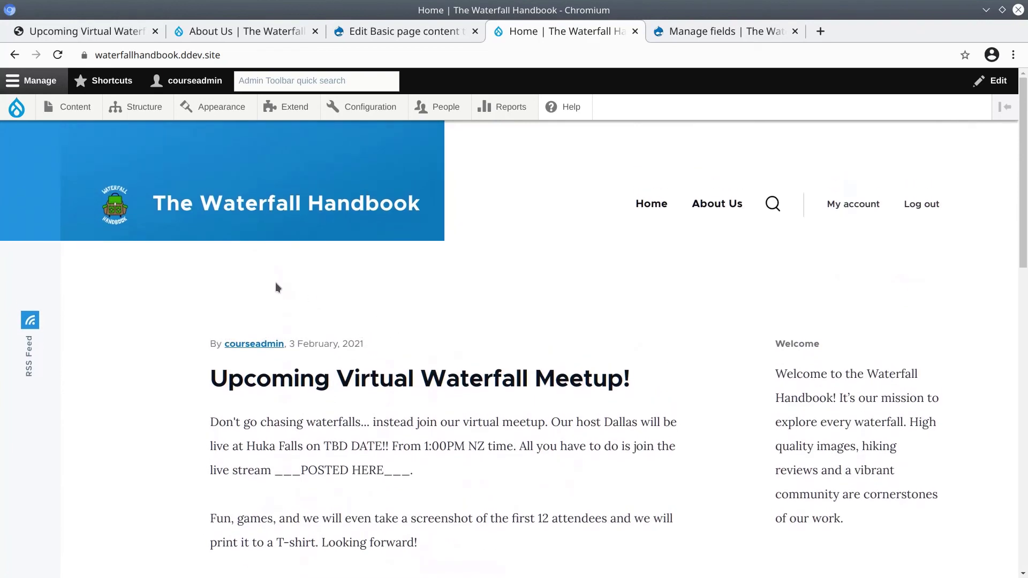